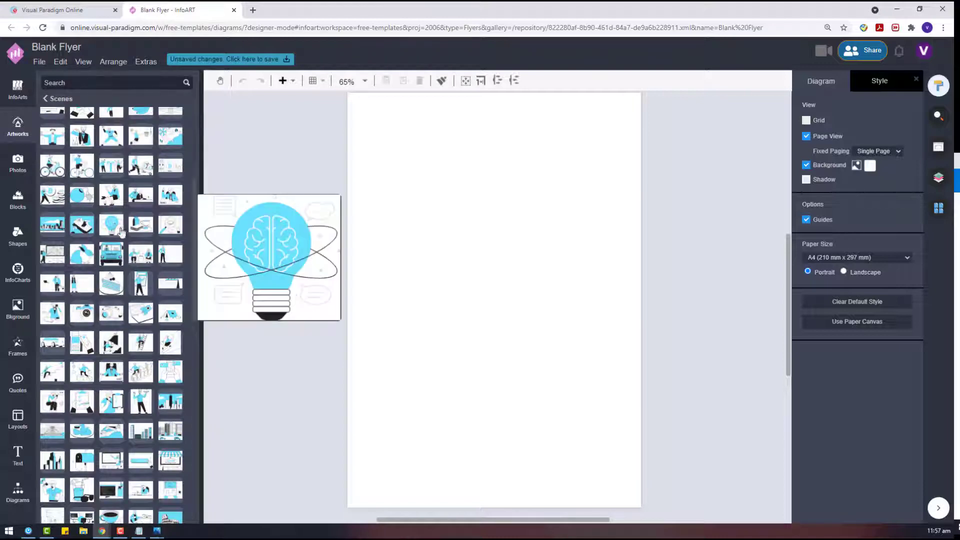
Step: Widen the artwork gallery and place the beach scene with umbrellas and sunbeds on the flyer page
left_click(200, 297)
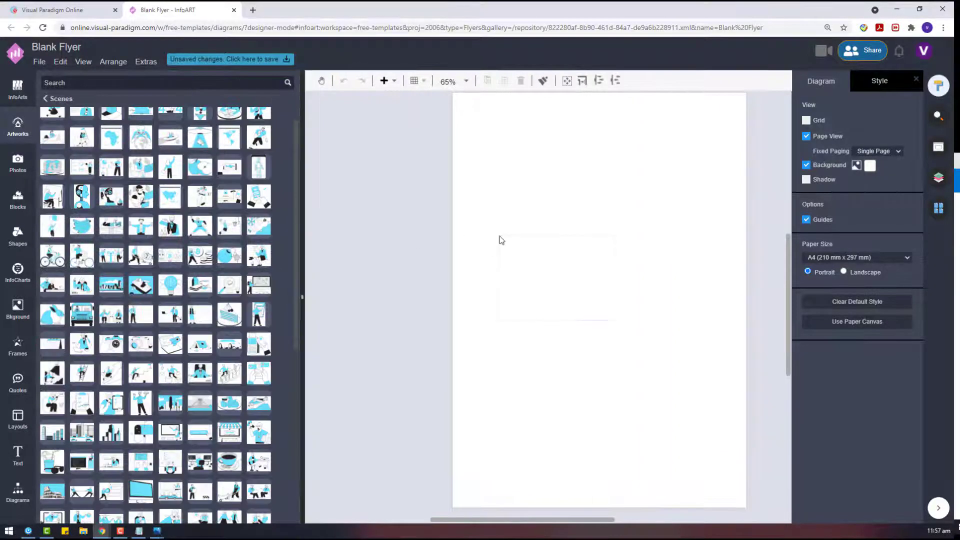
left_click_drag(499, 236, 499, 236)
scroll(220, 385, "down", 3)
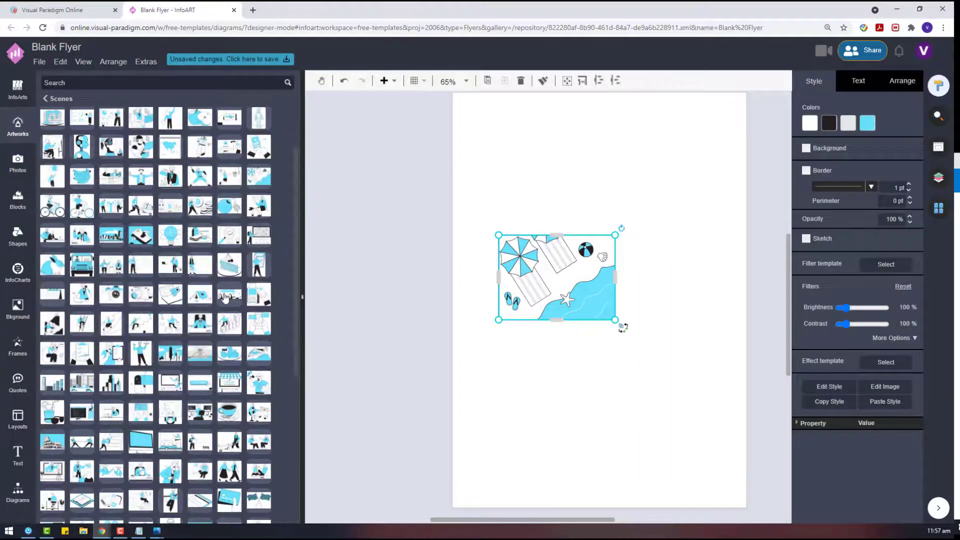
scroll(212, 363, "down", 10)
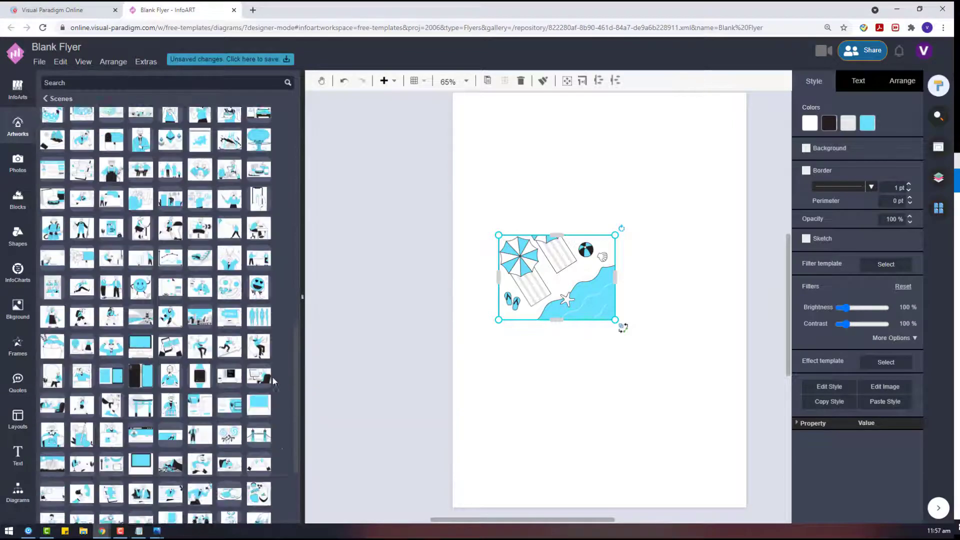
scroll(238, 394, "down", 6)
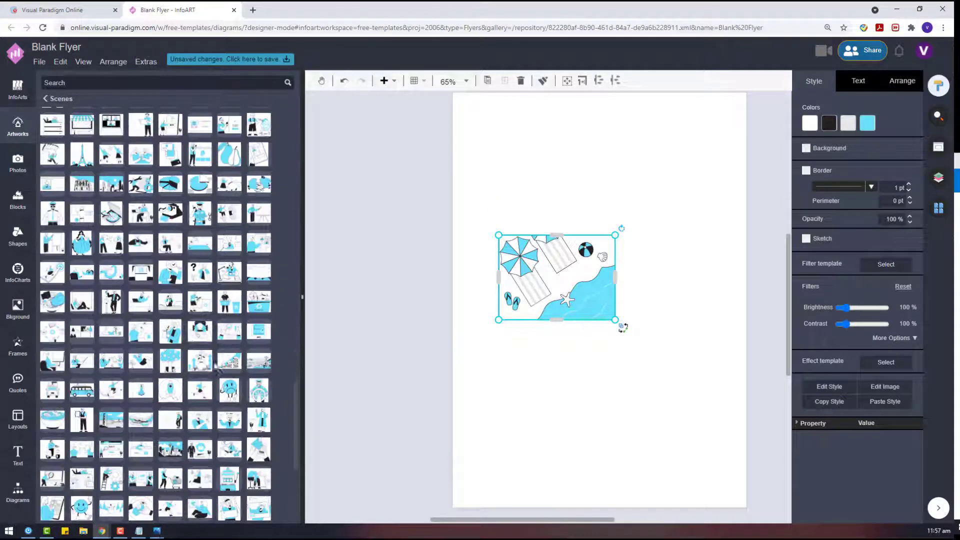
Step: Open the City category of the Objects artworks and place the palm tree beach scene beside the page
left_click(69, 100)
left_click(283, 121)
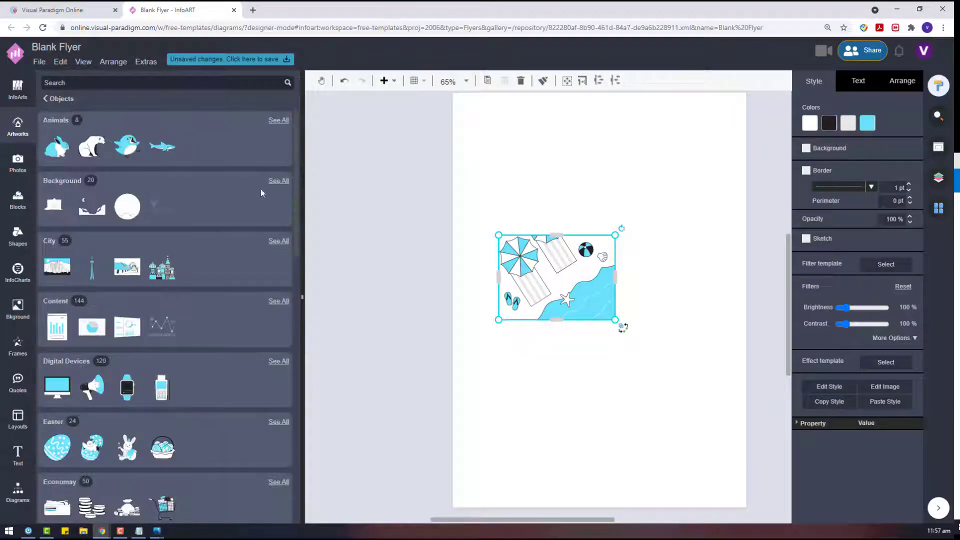
left_click(279, 242)
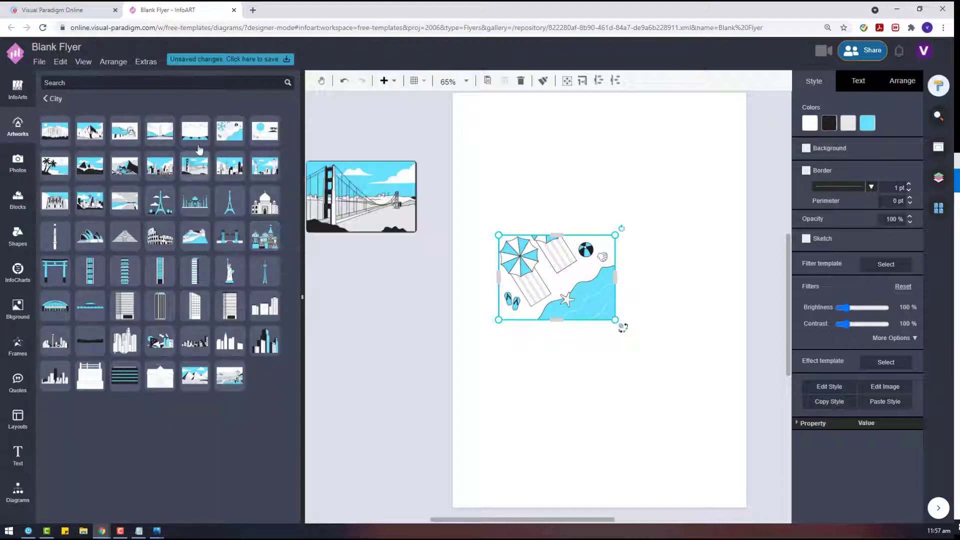
left_click_drag(334, 232, 364, 235)
Step: Add the blue volleyball, the female volleyball player and the surfer from the Sport artworks to the canvas
left_click(55, 99)
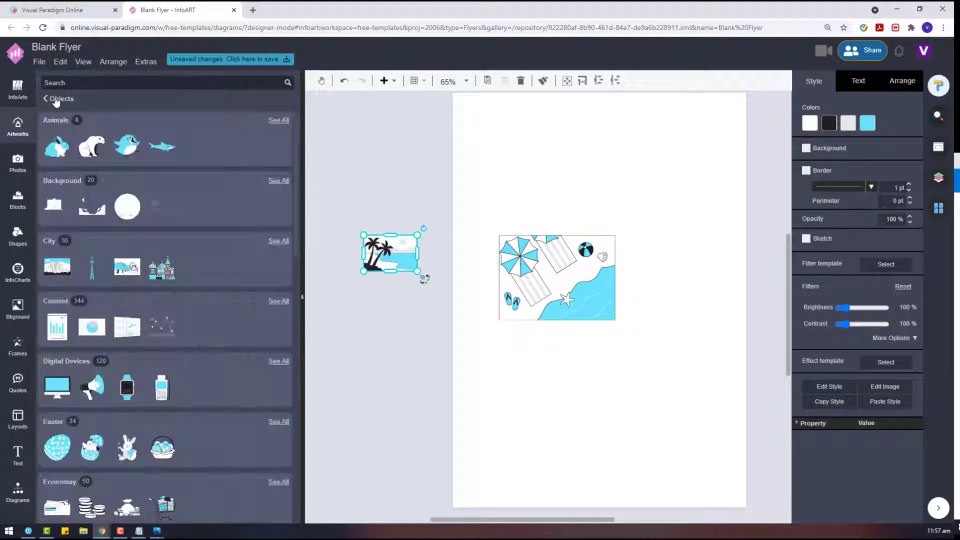
scroll(242, 298, "down", 10)
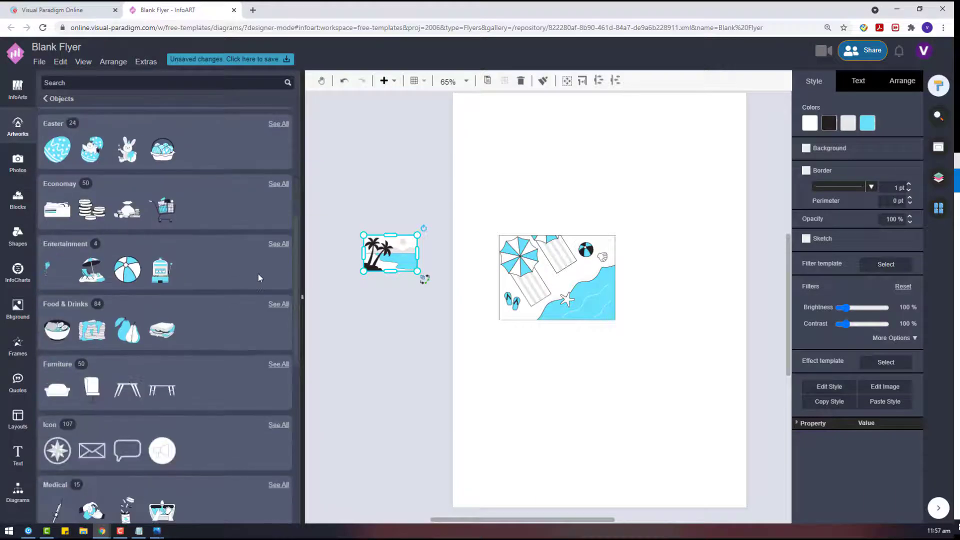
scroll(202, 370, "down", 3)
left_click(278, 332)
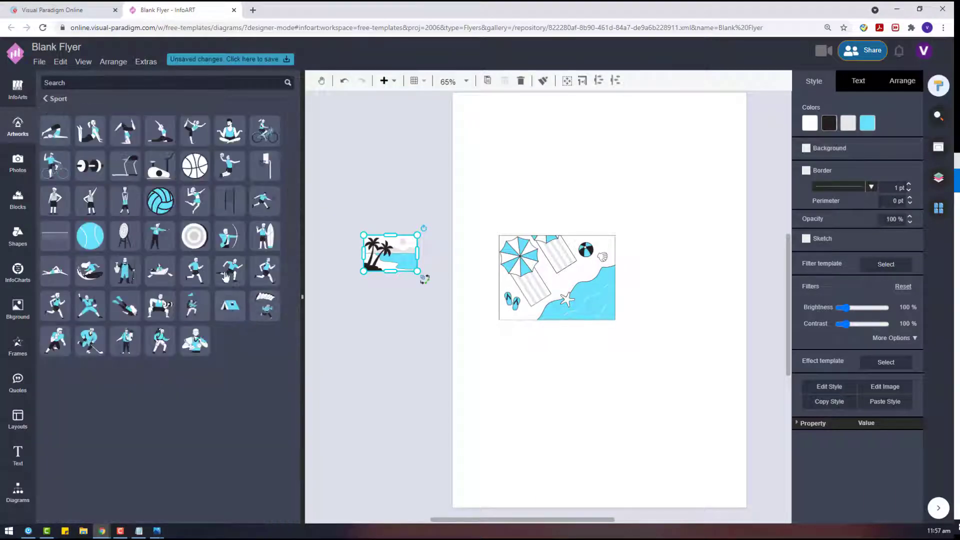
left_click_drag(160, 200, 371, 285)
left_click_drag(194, 200, 405, 224)
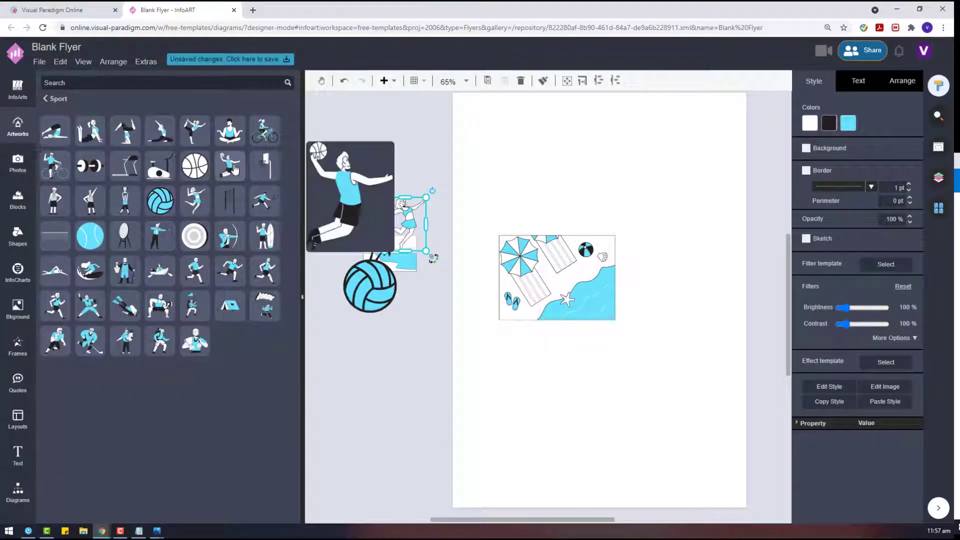
mouse_move(174, 329)
left_click_drag(90, 270, 452, 384)
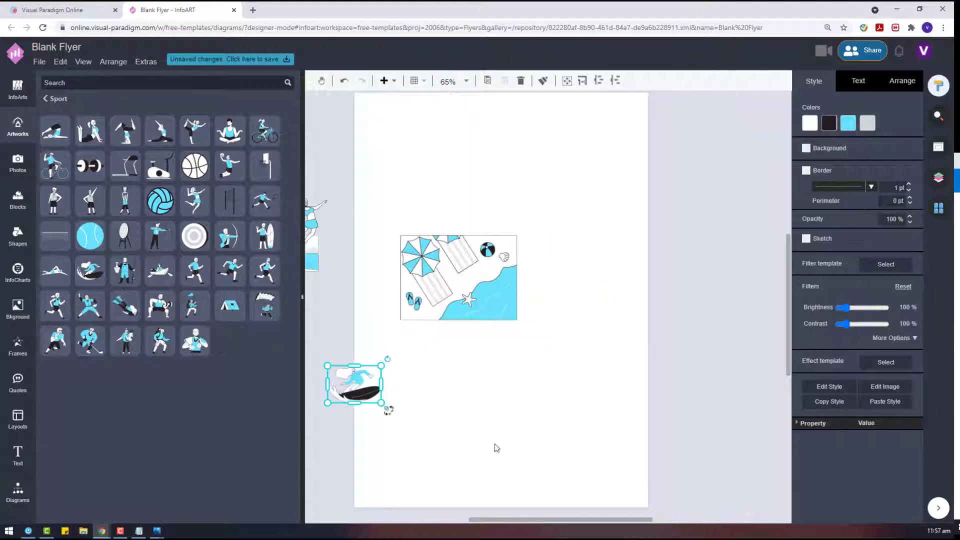
Step: Place the palm tree scene directly below the beach scene on the page and enlarge both together
scroll(460, 375, "up", 2)
scroll(461, 375, "down", 1)
left_click_drag(528, 318, 478, 406)
left_click_drag(492, 316, 555, 358)
left_click(521, 263, "shift")
left_click_drag(551, 186, 598, 120)
scroll(667, 379, "up", 4)
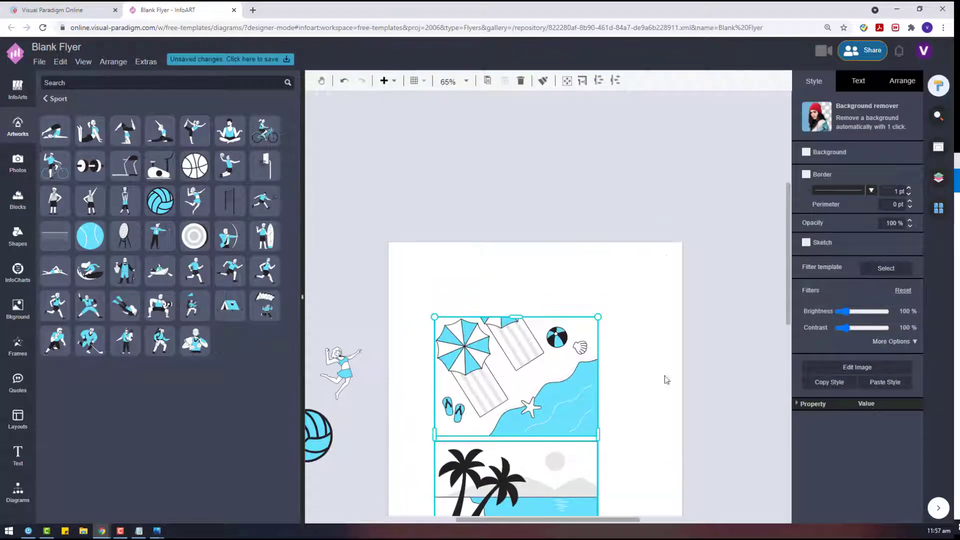
scroll(667, 379, "down", 1)
left_click(667, 379)
Step: Position the beach scene near the page's upper left and the palm tree scene lower down toward the right
left_click_drag(497, 297, 480, 255)
scroll(545, 310, "down", 2)
left_click_drag(562, 307, 618, 293)
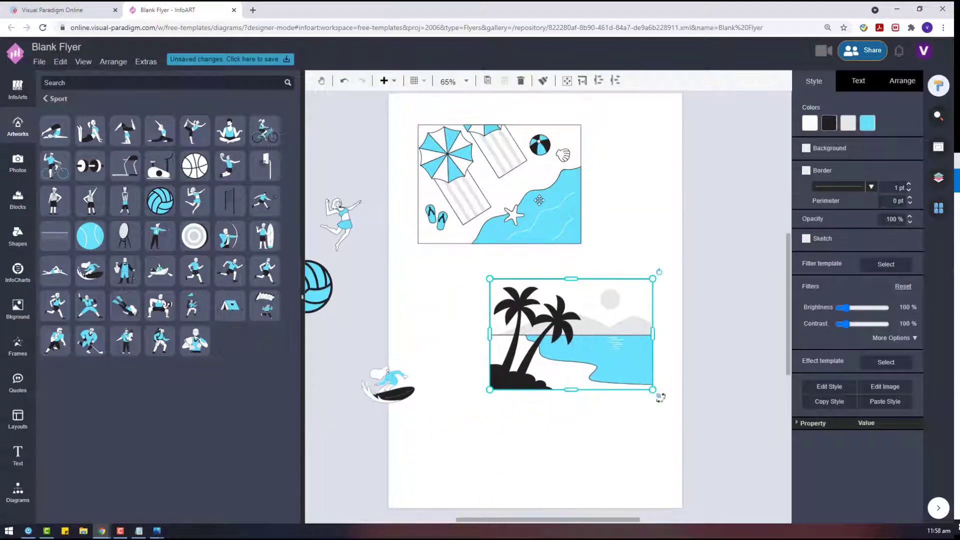
left_click_drag(495, 212, 493, 192)
Step: Enlarge the beach and palm tree scenes together slightly and nudge each one up and to the left
left_click(524, 151, "shift")
left_click_drag(654, 390, 671, 410)
left_click(547, 266)
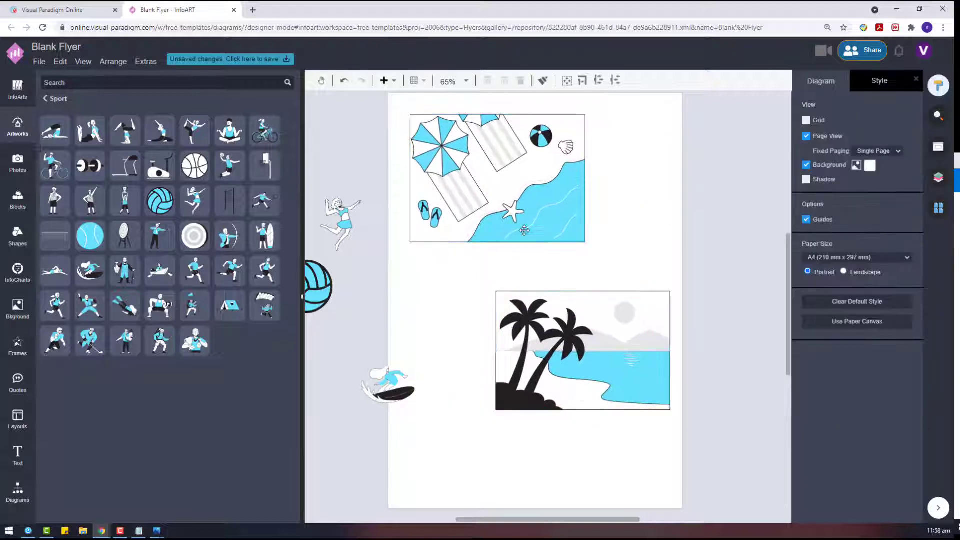
left_click_drag(489, 166, 483, 162)
mouse_move(617, 343)
left_mouse_down()
mouse_move(621, 334)
mouse_move(612, 337)
left_mouse_up()
left_click(445, 356)
Step: Move the volleyball player onto the beach scene's lower right corner and enlarge her
left_click_drag(347, 213, 573, 235)
left_click_drag(542, 198, 534, 188)
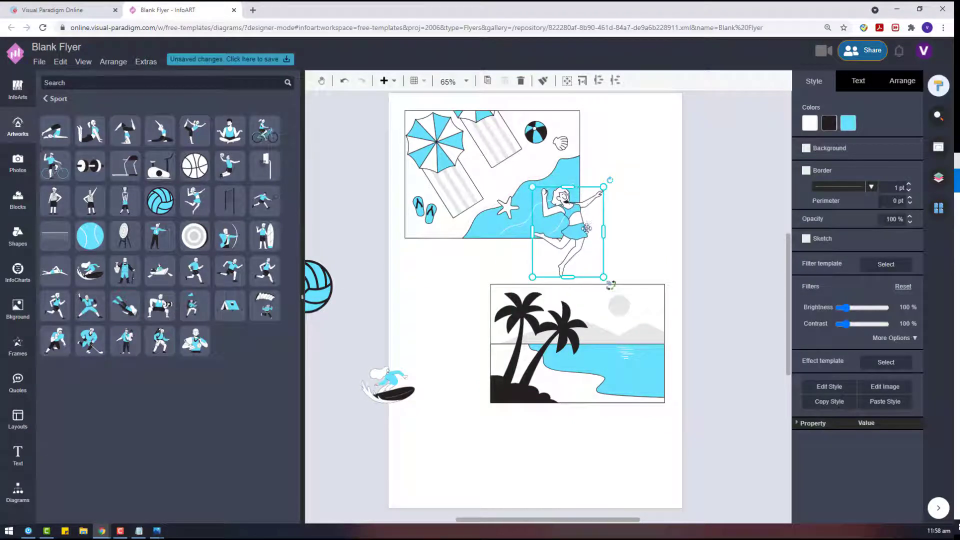
left_click_drag(582, 228, 584, 231)
left_click(679, 291)
Step: Place the surfer over the palm tree scene's left side, enlarge it, and flip both artworks horizontally
left_click(643, 315)
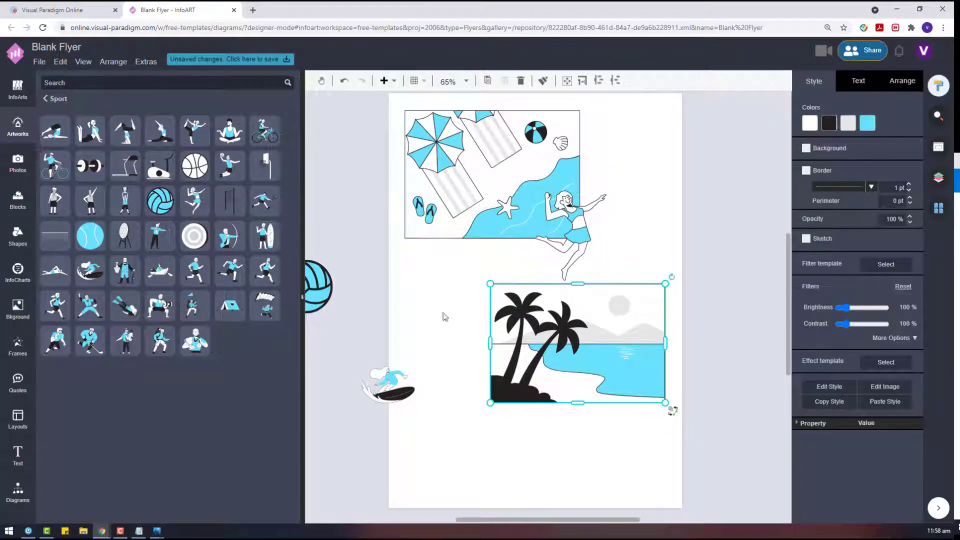
left_click_drag(395, 386, 533, 288)
left_click(902, 81)
left_click(829, 330)
left_click_drag(433, 290, 404, 277)
left_click(754, 307)
left_click_drag(464, 324, 485, 359)
left_click(830, 330)
left_click(713, 344)
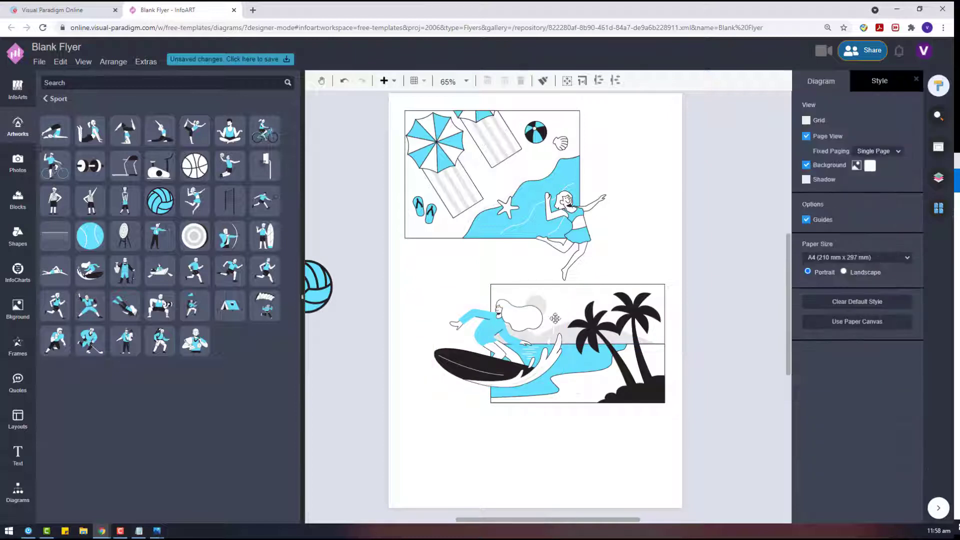
Step: Resize the surfer to about 316 by 219 pt and position it across the palm tree scene's left edge
left_click(521, 339)
left_click_drag(562, 387, 542, 373)
left_click_drag(488, 336, 481, 346)
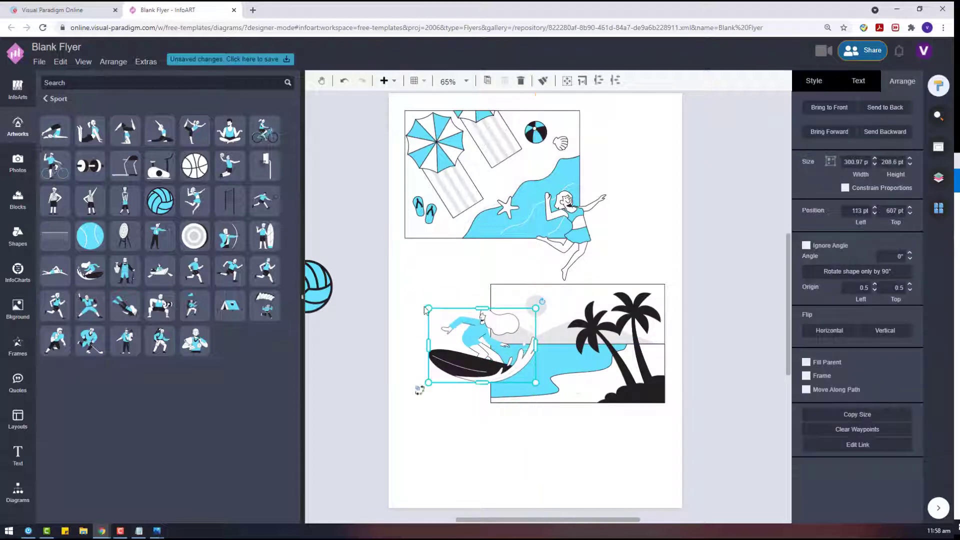
left_click_drag(428, 308, 423, 305)
mouse_move(466, 346)
left_mouse_down()
mouse_move(446, 346)
mouse_move(469, 353)
left_mouse_up()
Step: Move the volleyball onto the page above the player's outstretched hand and make it smaller
left_click(325, 291)
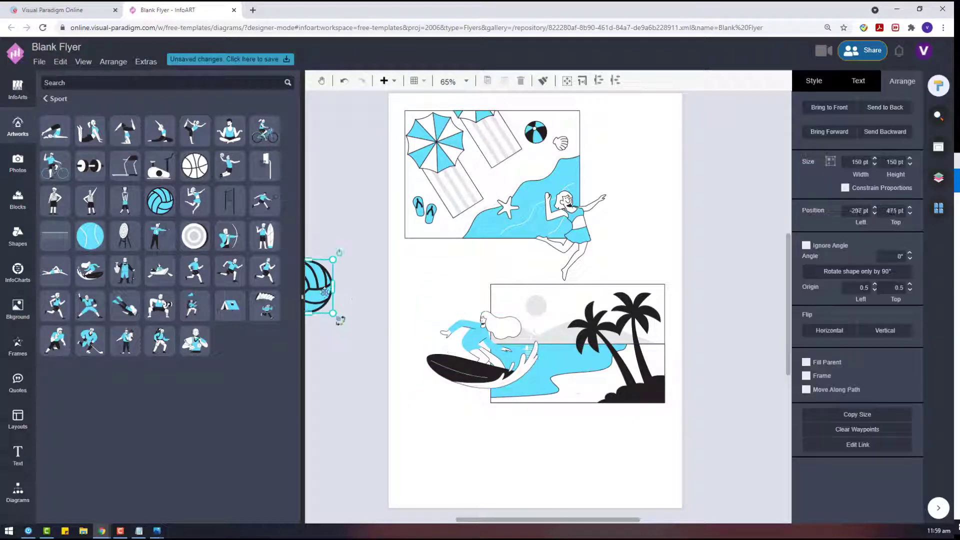
left_click_drag(325, 292, 655, 159)
left_click(651, 180)
Step: Enlarge the surfer to about 362 by 252 pt, extending it toward the upper left
left_click(459, 331)
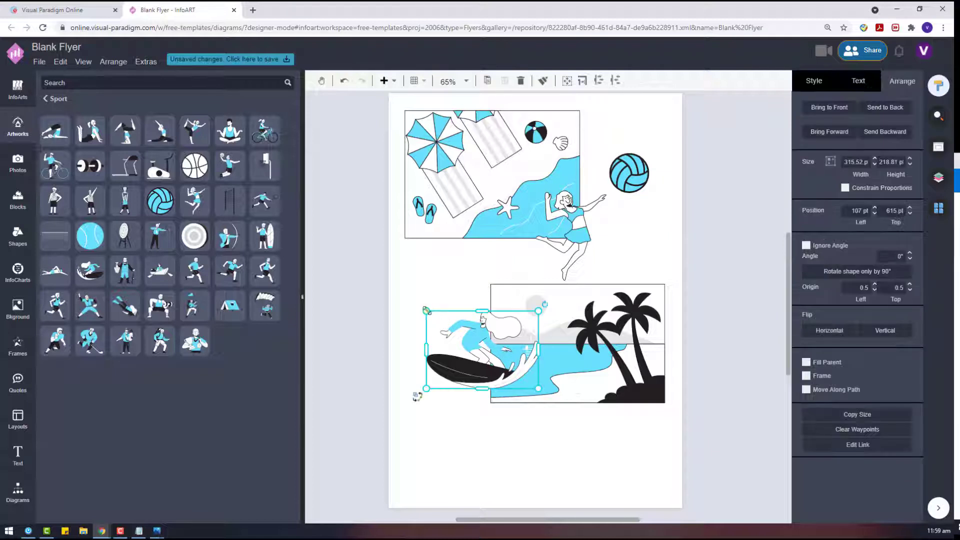
left_click_drag(426, 310, 409, 299)
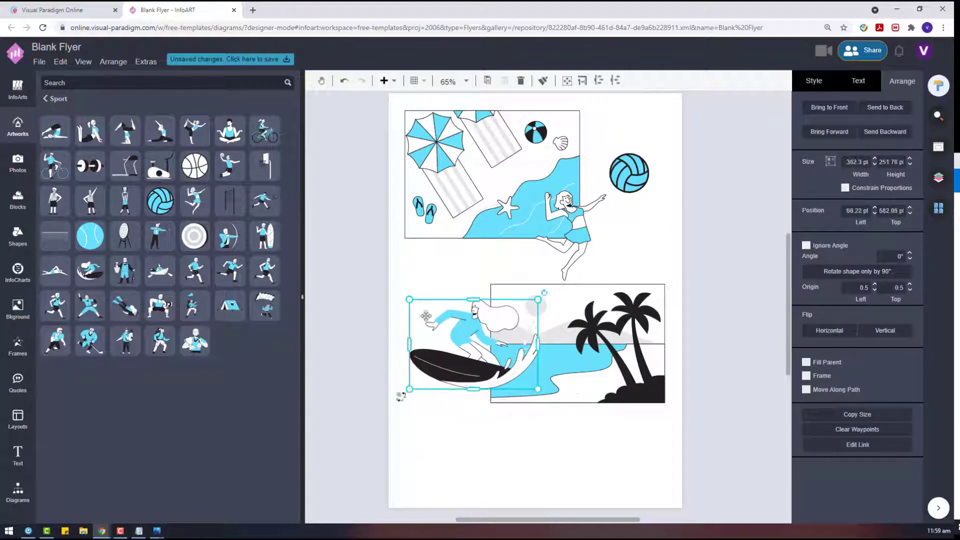
left_click(527, 447)
Step: Recolour the beach scene, replacing its black with orange and its light blue with turquoise
left_click(456, 198)
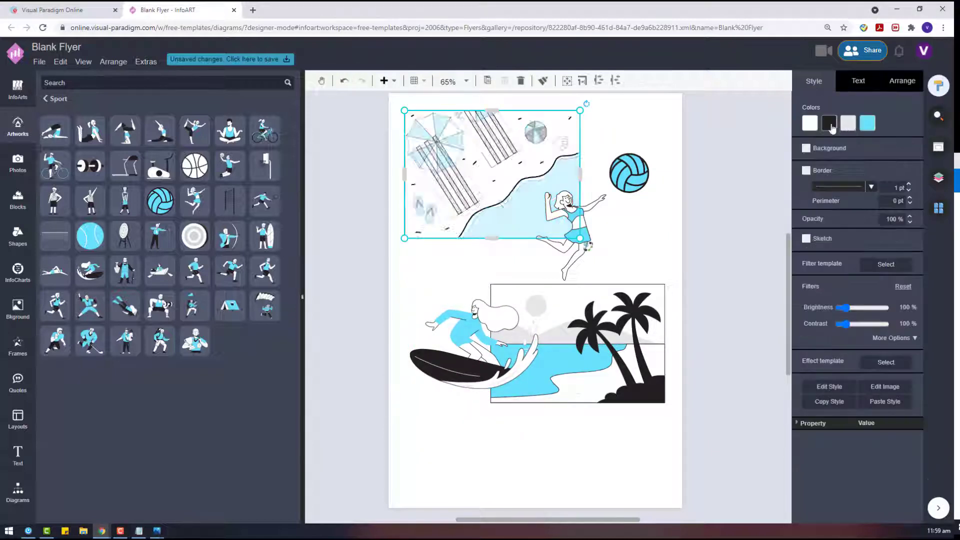
left_click(868, 122)
left_click(857, 156)
left_click(868, 123)
left_click(833, 226)
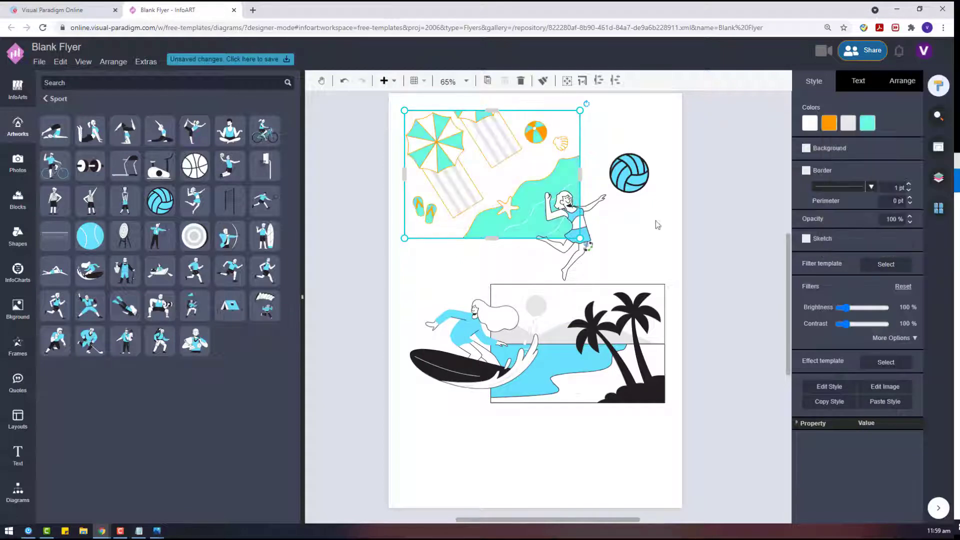
Step: Recolour the volleyball player with a turquoise outfit and orange outlines
left_click(585, 232)
left_click(847, 124)
left_click(834, 227)
left_click(829, 122)
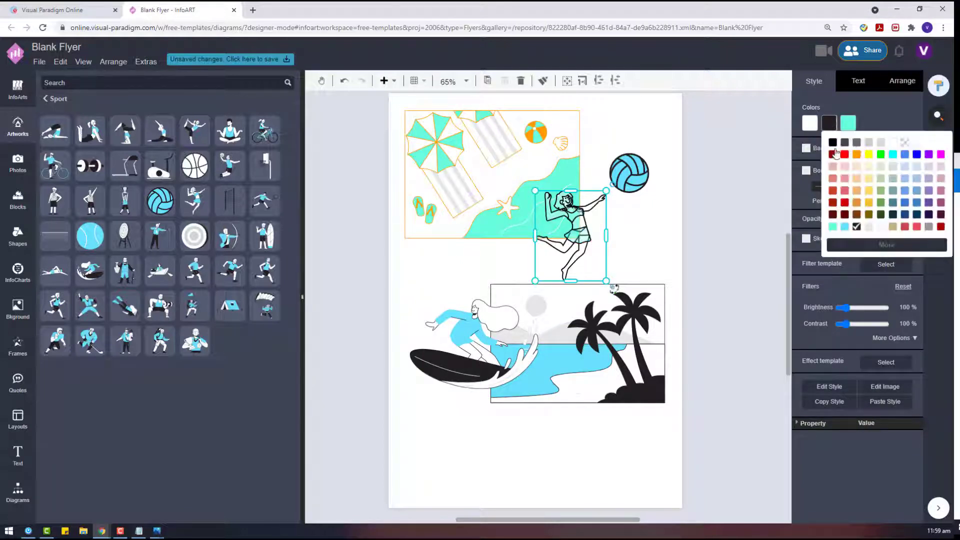
left_click(858, 154)
Step: Try white panels on the volleyball with orange and turquoise seams
left_click(631, 174)
left_click(810, 124)
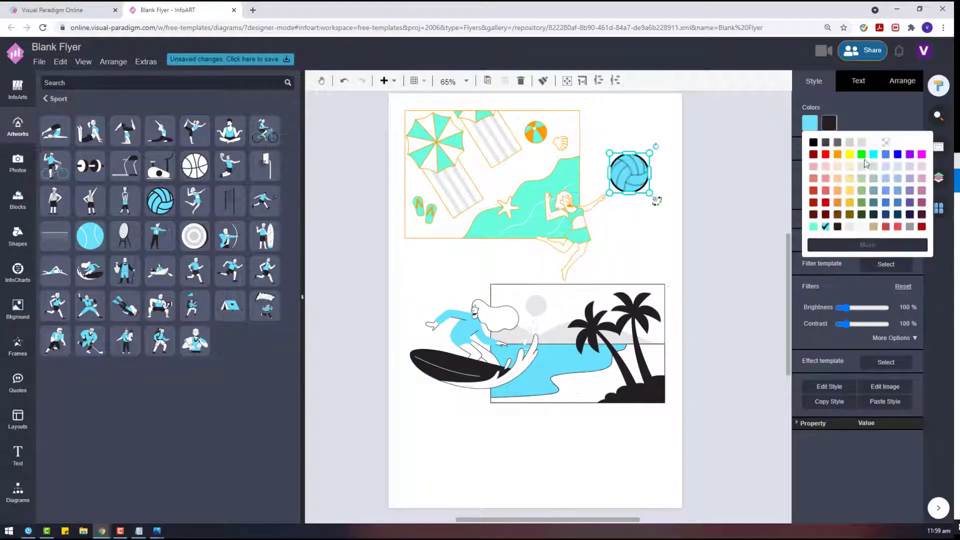
left_click(874, 143)
left_click(828, 124)
left_click(857, 154)
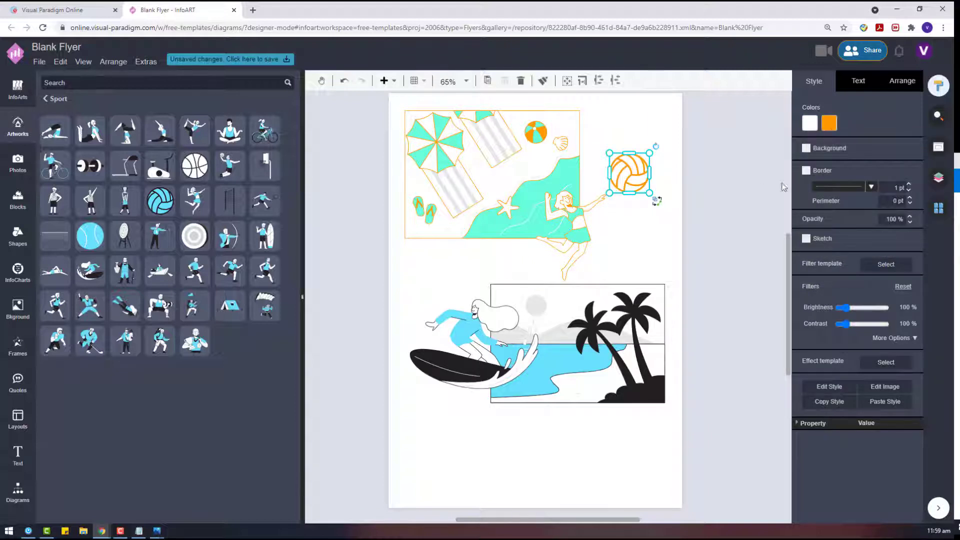
left_click(829, 123)
left_click(833, 226)
Step: Recolour the volleyball with turquoise panels and orange seams, and shrink it close to the player's hand
left_click(716, 190)
left_click(629, 173)
left_click(829, 123)
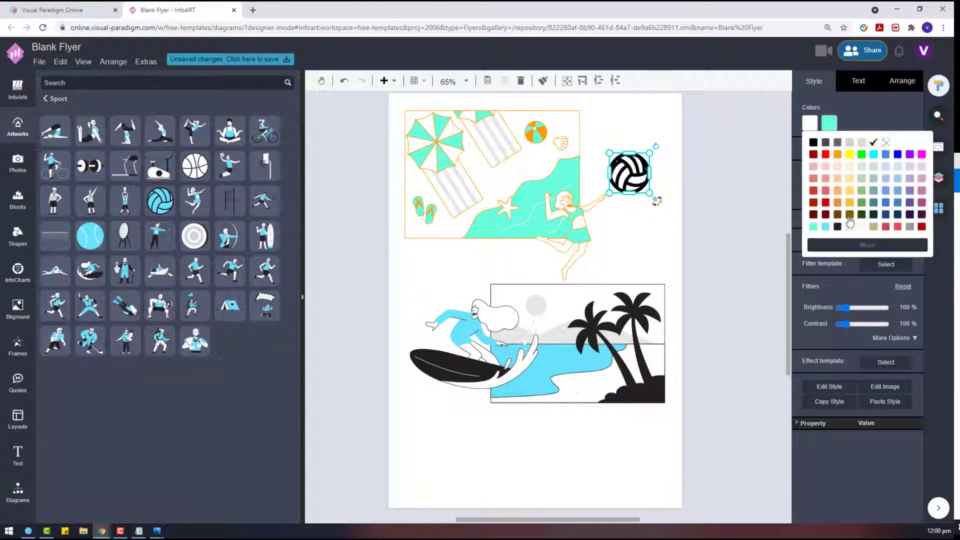
left_click(813, 226)
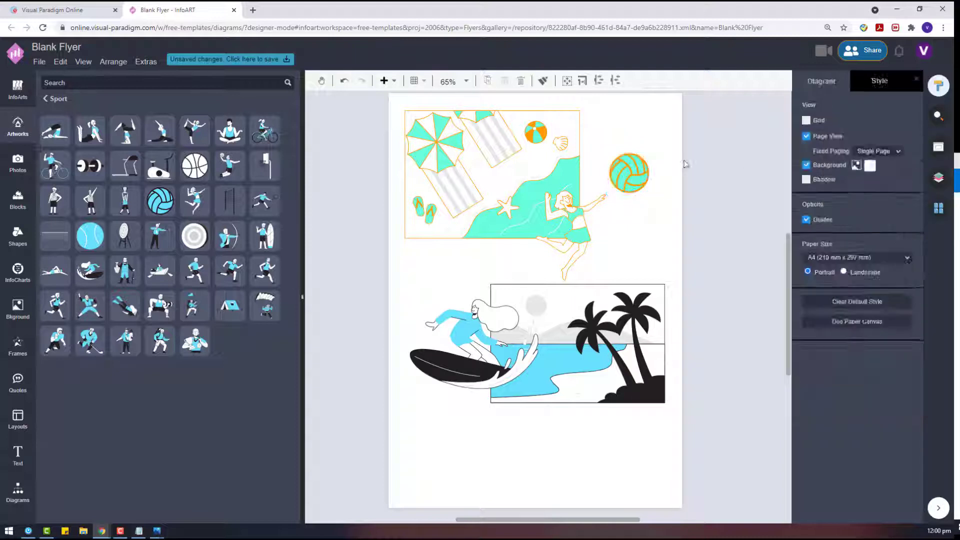
left_click_drag(649, 153, 637, 174)
left_click(668, 202)
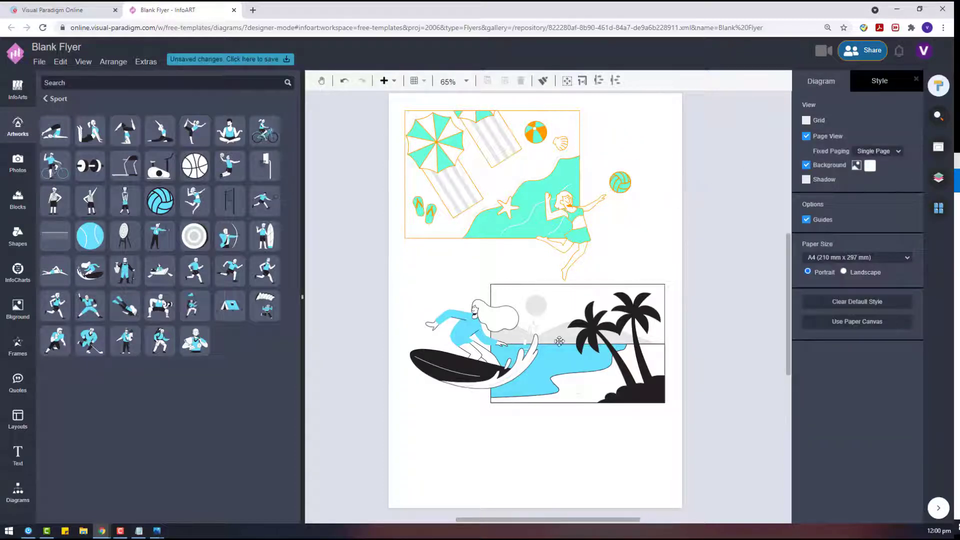
Step: Change the light blue water in the palm tree scene to turquoise
left_click(634, 323)
left_click(867, 123)
left_click(834, 227)
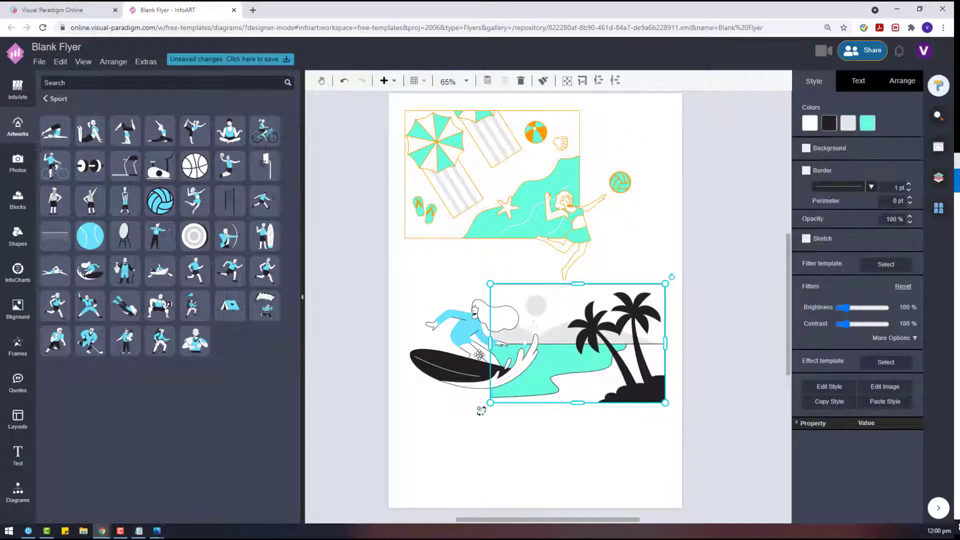
Step: Recolour the surfer, replacing the light blue with turquoise and the black with orange
left_click(469, 338)
left_click(848, 123)
left_click(834, 226)
left_click(834, 126)
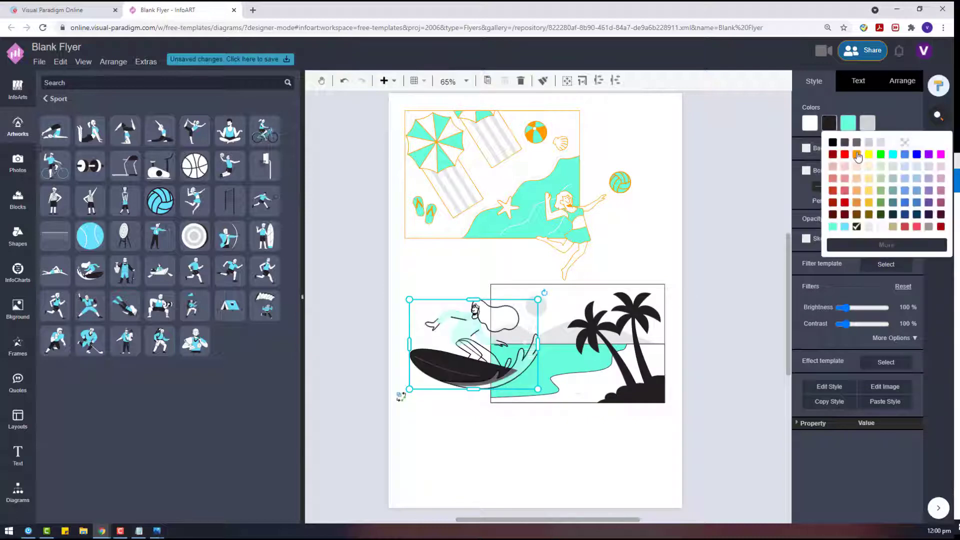
left_click(858, 159)
Step: Change the black palm trees and outlines in the palm tree scene to orange
left_click(633, 322)
left_click(829, 122)
left_click(857, 159)
left_click(704, 326)
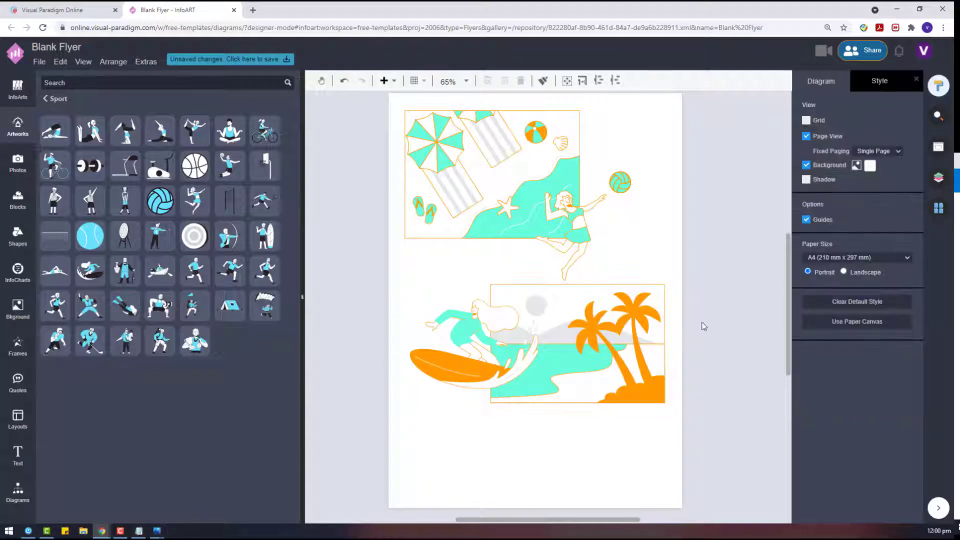
Step: Move the surfer up and slightly right so it overlaps the palm tree scene's upper left corner
left_click_drag(493, 317, 513, 320)
left_click(705, 343)
left_click(748, 343)
left_click(715, 348)
left_click(691, 345)
left_click(684, 342)
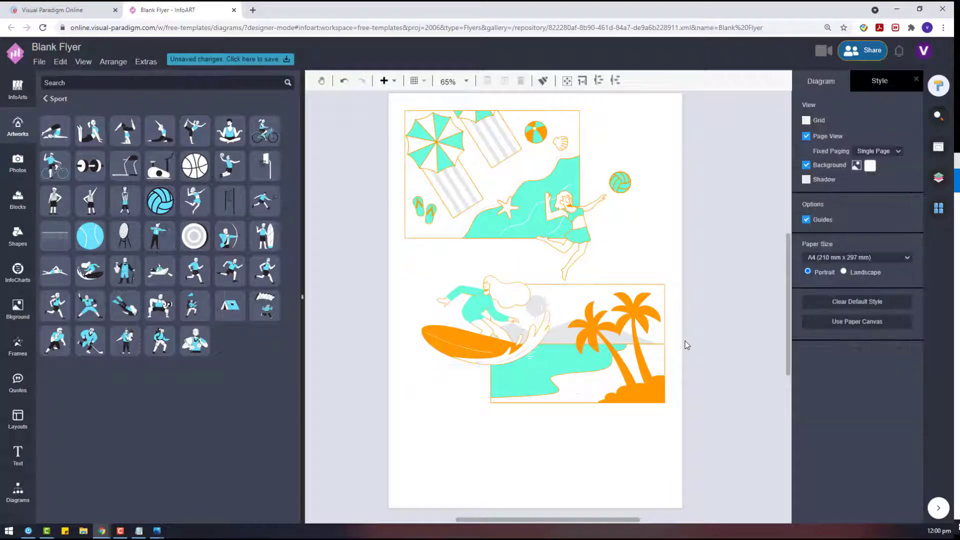
left_click(508, 322)
Step: Enlarge the volleyball player slightly and shift the volleyball up beyond her outstretched hand
left_click(589, 195)
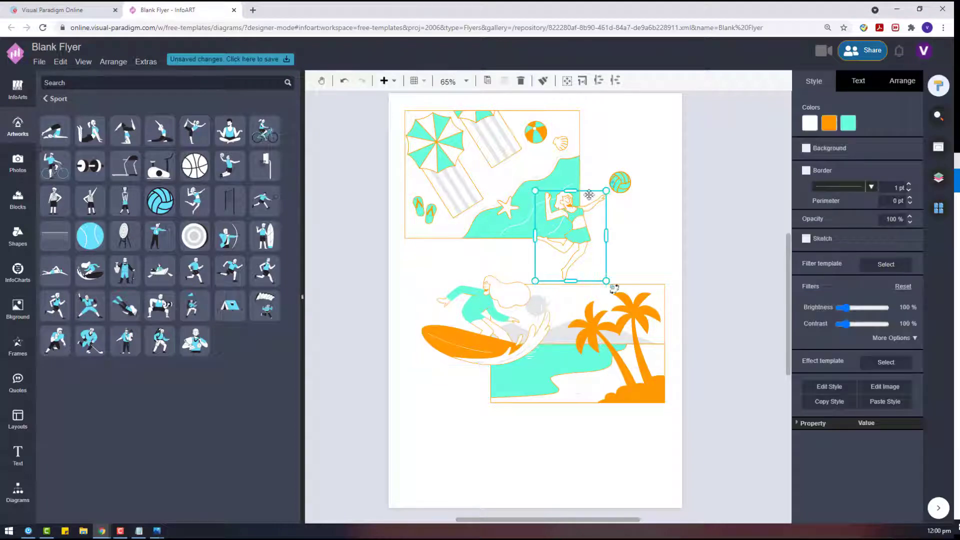
left_click_drag(534, 189, 541, 184)
left_click(637, 199)
left_click_drag(627, 186, 629, 179)
left_click(694, 195)
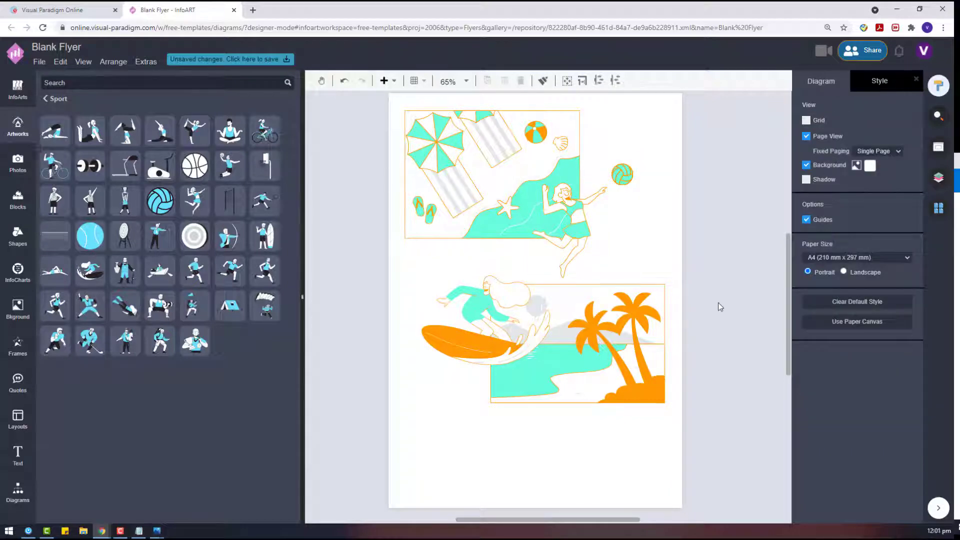
Step: Place the "60% OFF" text design with radiating orange rays beside the flyer's right edge, level with the volleyball
scroll(613, 364, "up", 3)
left_click(46, 98)
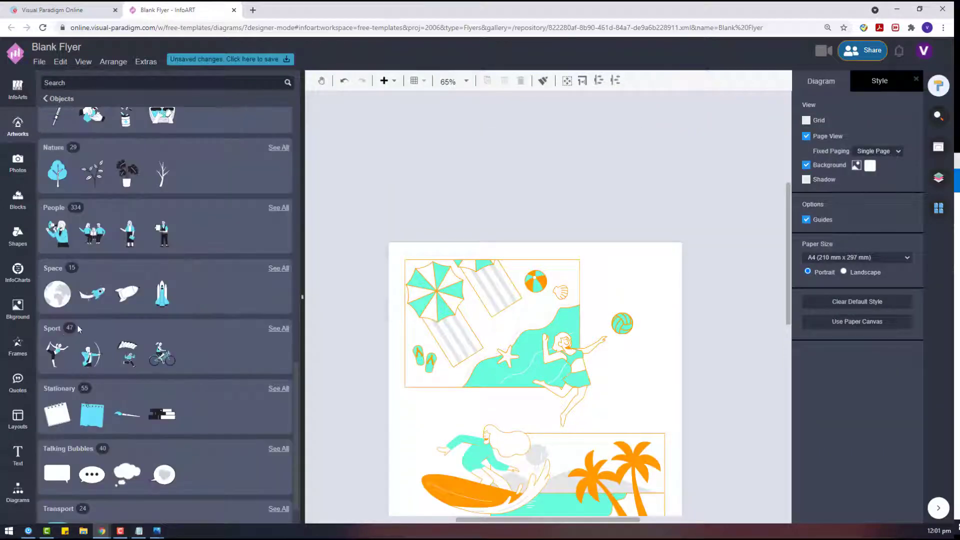
scroll(99, 430, "down", 1)
scroll(312, 354, "down", 2)
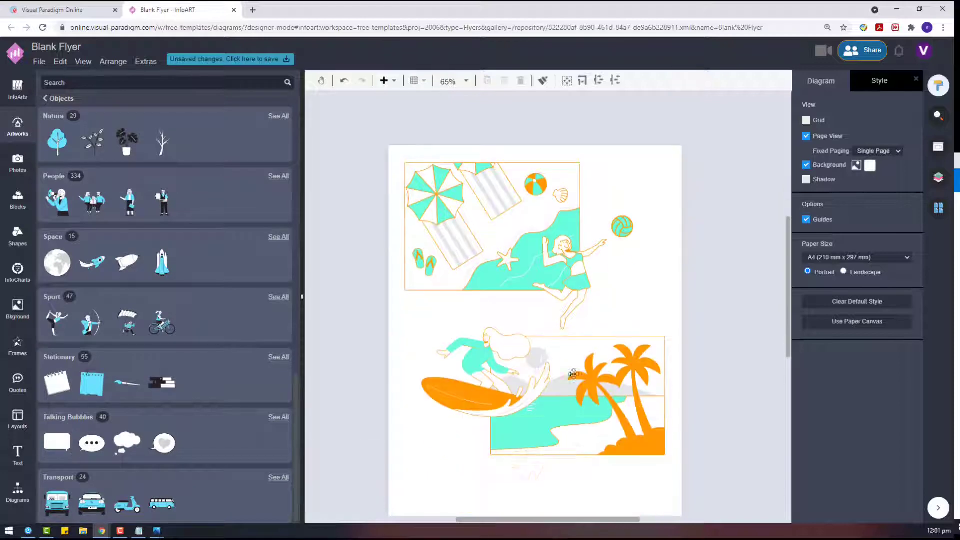
left_click(13, 457)
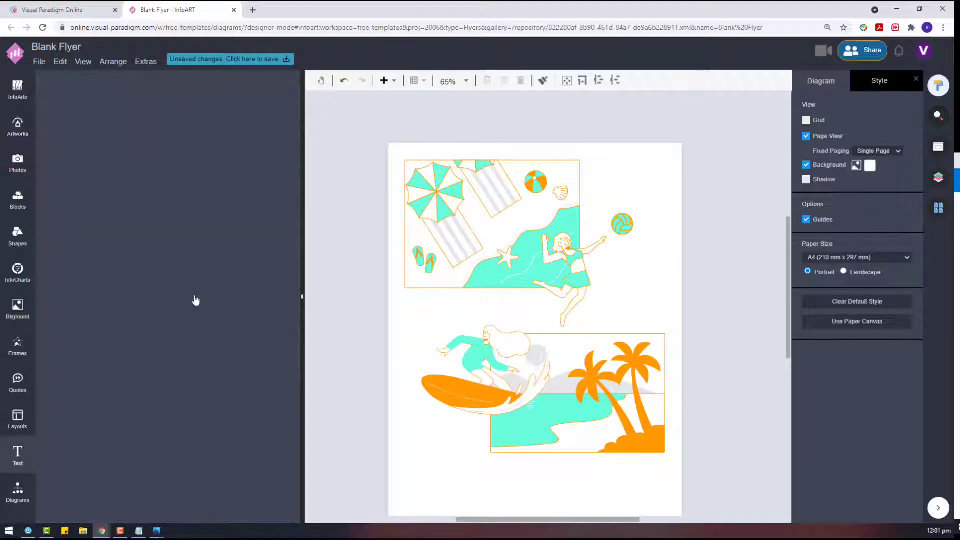
scroll(213, 265, "down", 3)
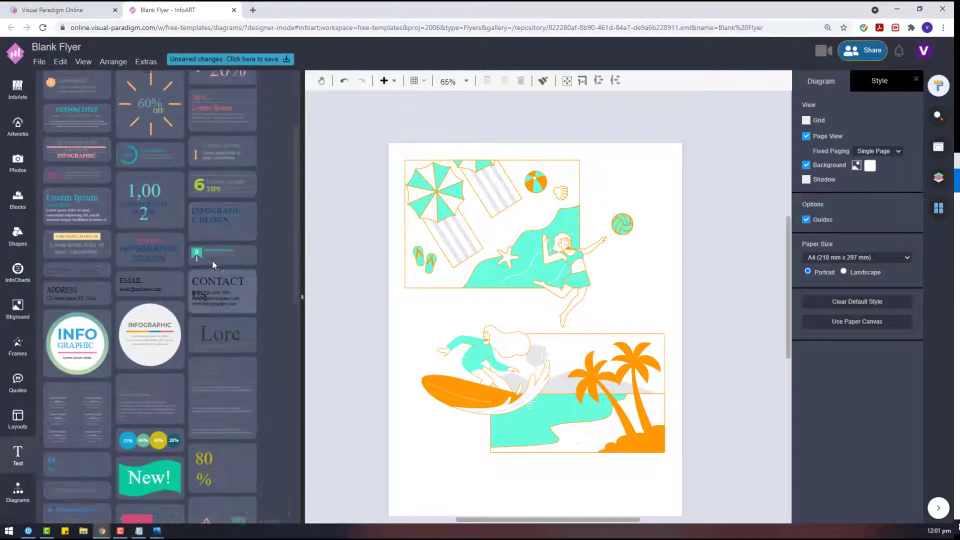
scroll(212, 265, "up", 3)
left_click_drag(150, 245, 656, 249)
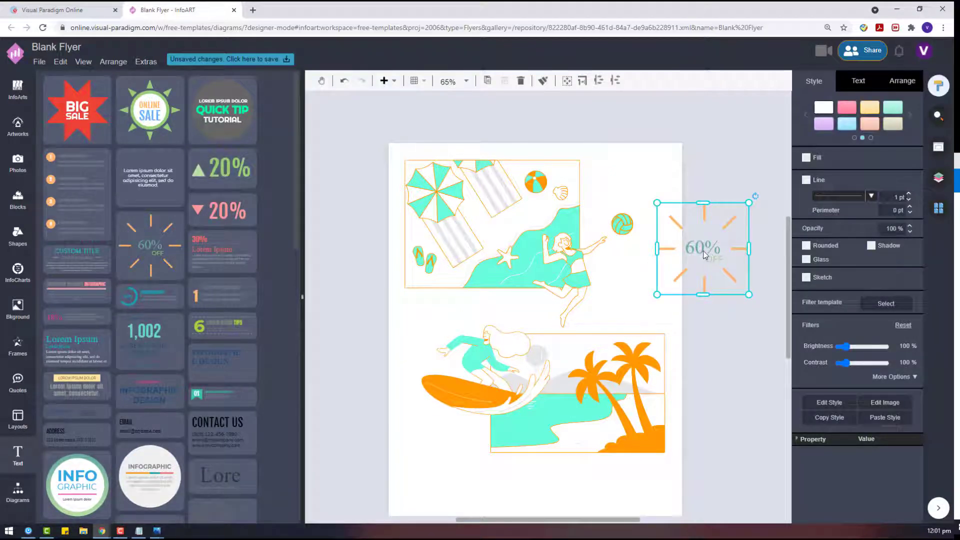
Step: Ungroup the 60% OFF badge and apply the Sketch effect to its upper-right ray
scroll(696, 189, "down", 4)
scroll(664, 205, "up", 5)
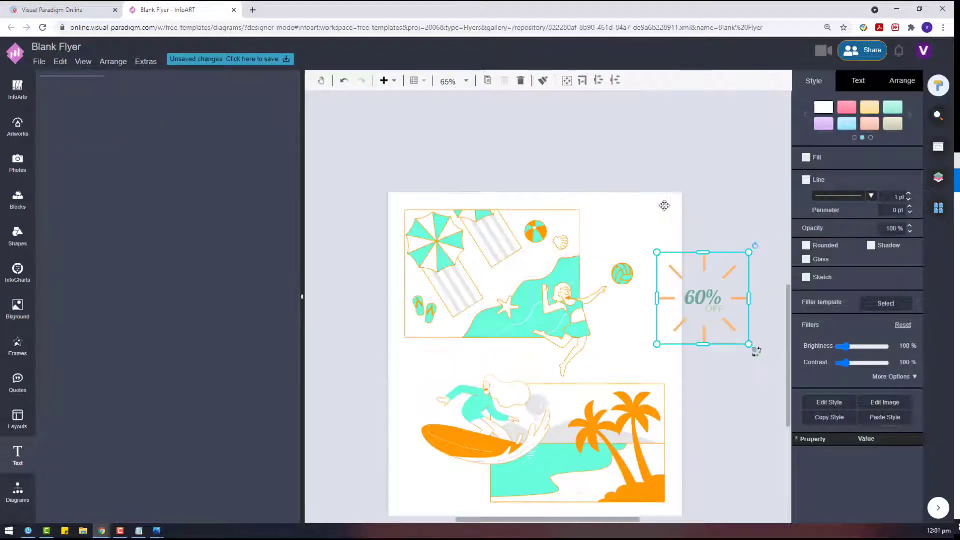
right_click(702, 297)
left_click(732, 437)
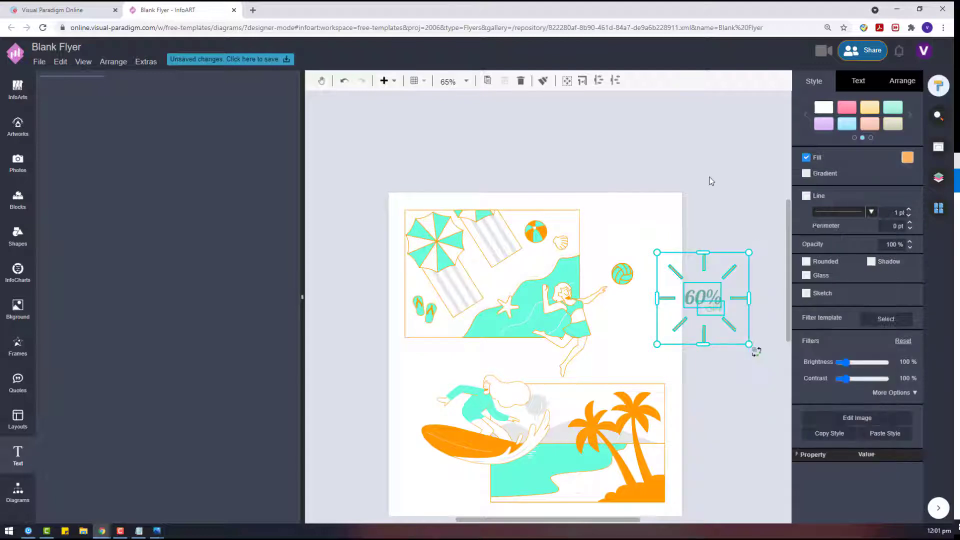
left_click(682, 239)
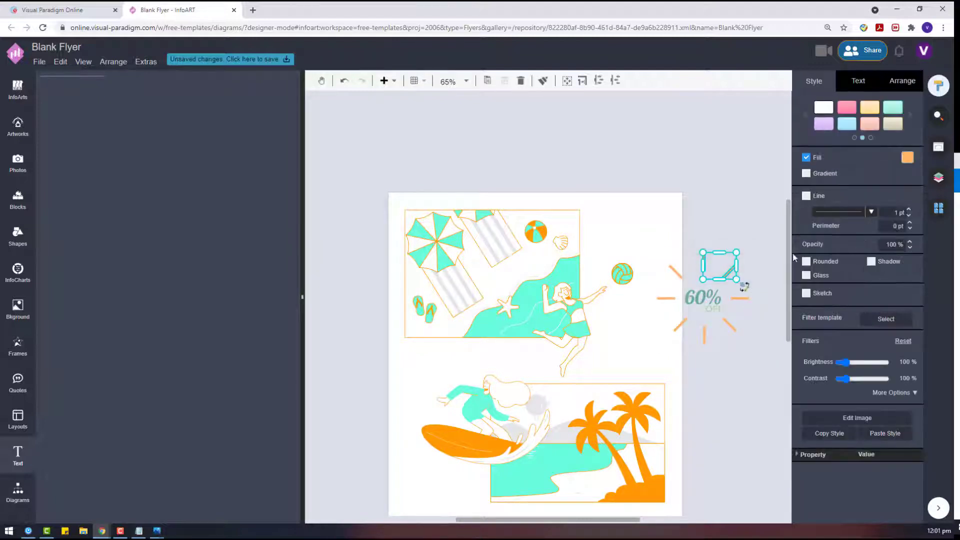
key("Delete")
left_click(729, 272)
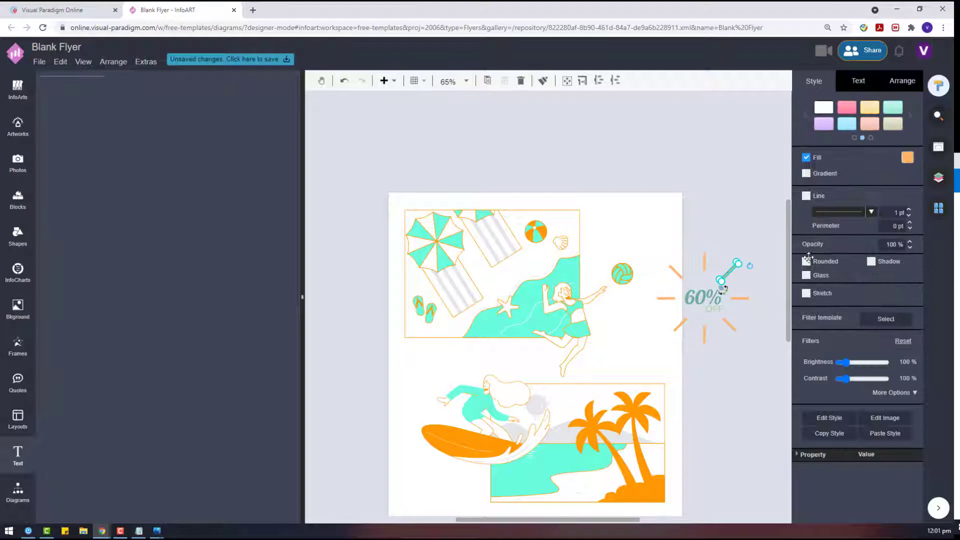
left_click(806, 293)
left_click(754, 300)
scroll(748, 307, "up", 2)
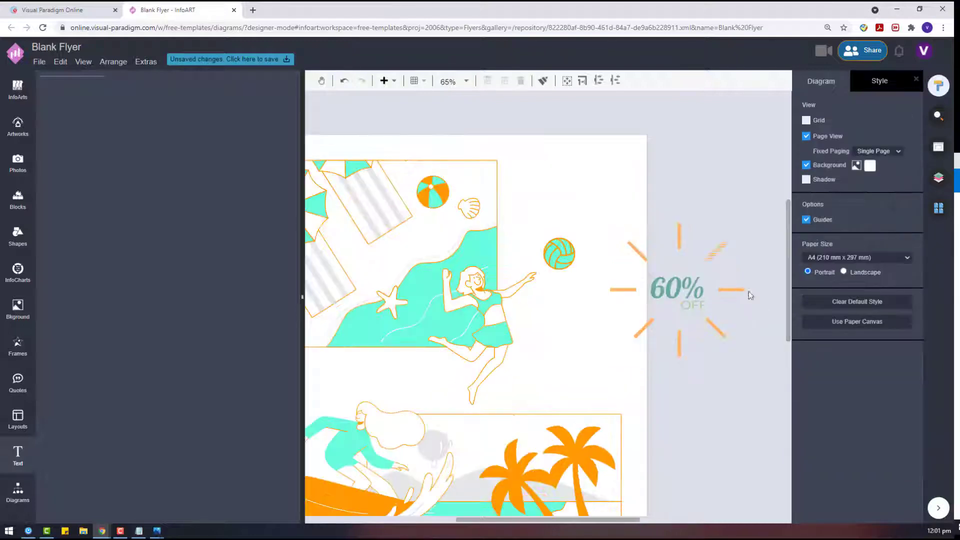
Step: Apply the hachure Sketch effect to the seven remaining rays of the 60% OFF badge
left_click(731, 290)
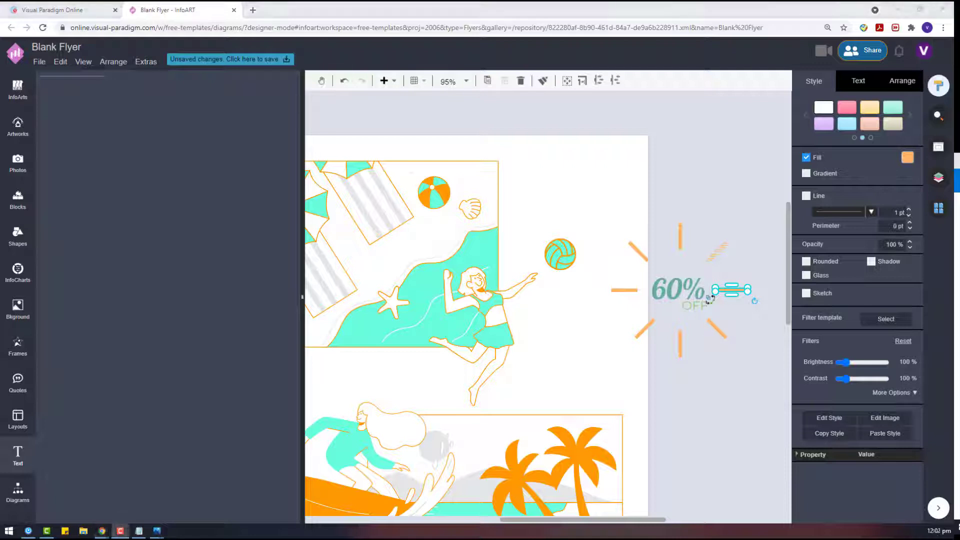
left_click(716, 327, "shift")
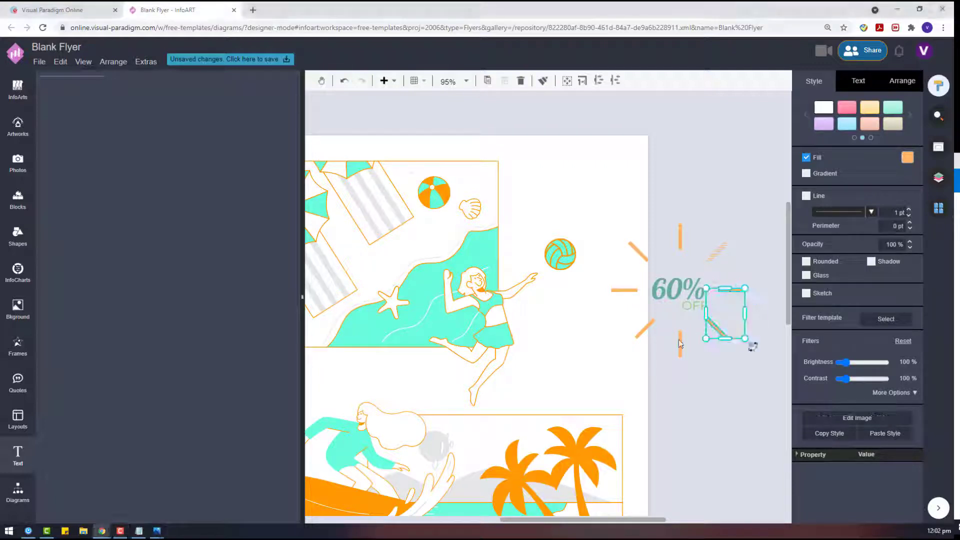
left_click(642, 330, "shift")
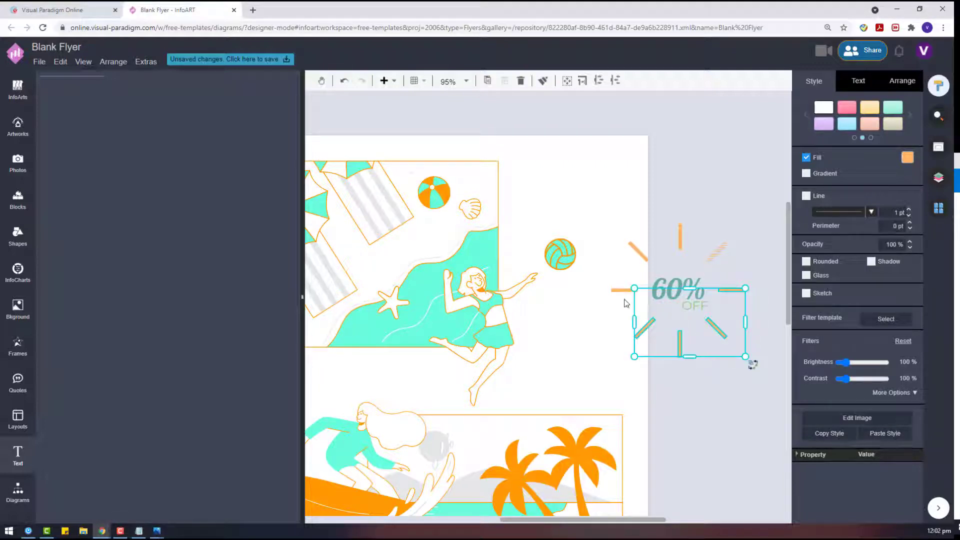
left_click(679, 238, "shift")
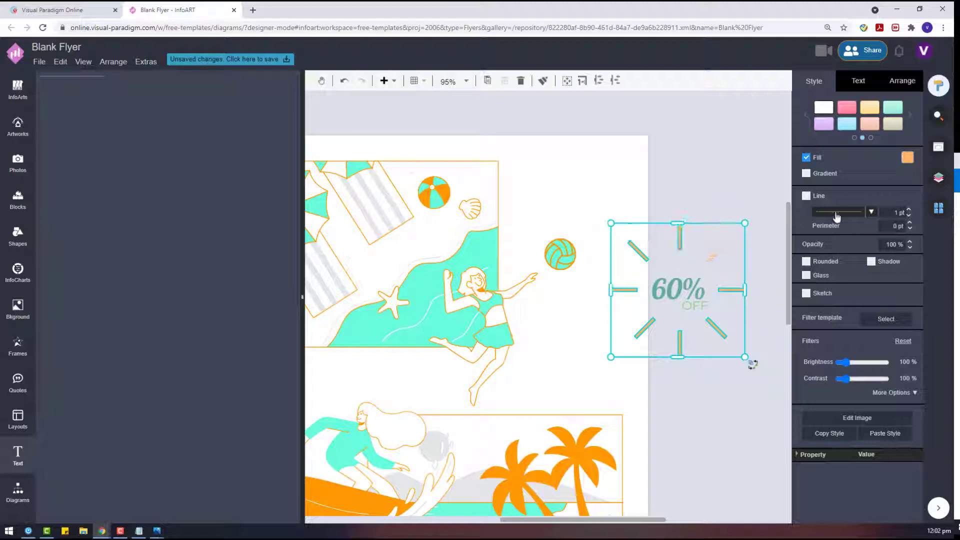
left_click(823, 296)
left_click(904, 298)
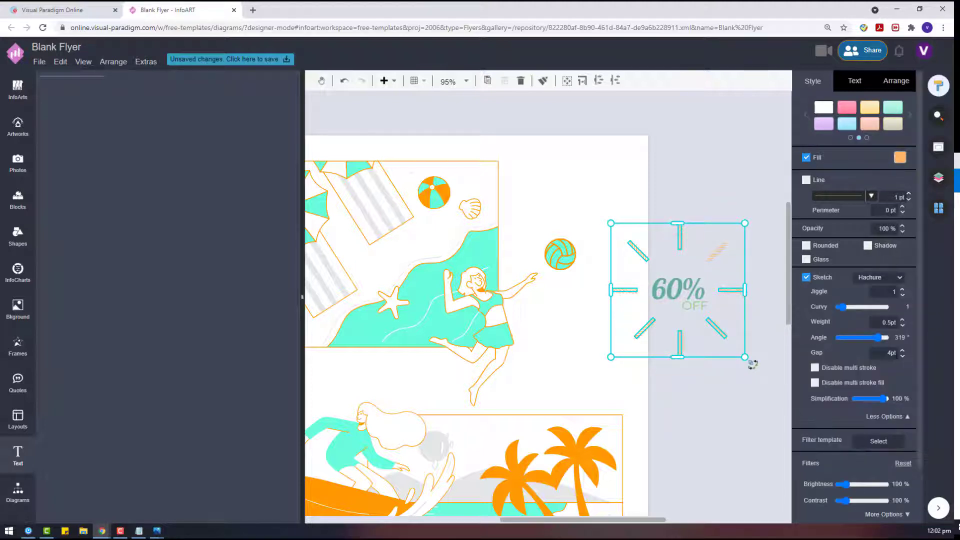
left_click(739, 381)
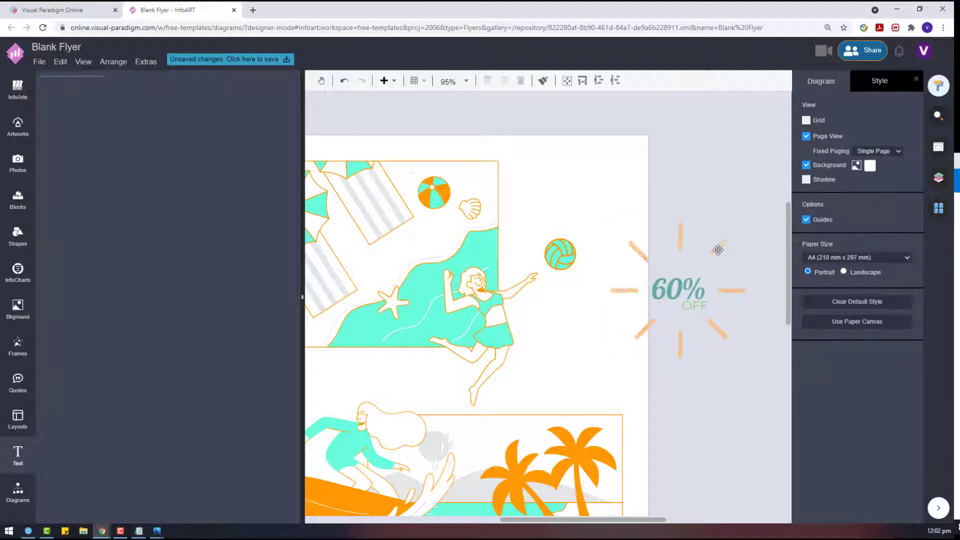
Step: Reduce the hachure gap of the badge's sketched rays so their strokes are denser
left_click(718, 248)
left_click(902, 356)
left_click(902, 355)
left_click(745, 358)
left_click(677, 282)
left_click(739, 358)
Step: Group the rays with the 60% and OFF texts and move the badge to the flyer's lower left corner
left_click_drag(758, 391, 591, 210)
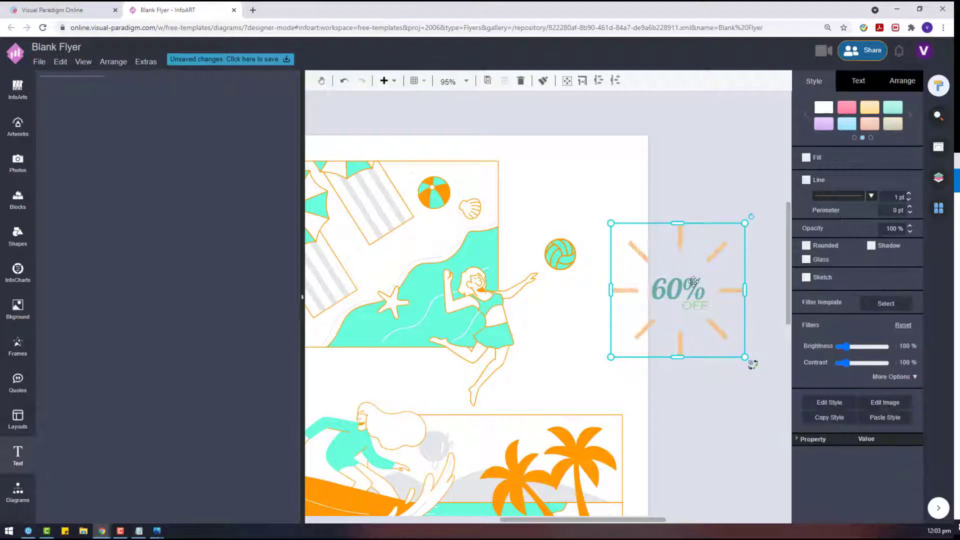
left_click_drag(694, 281, 586, 447)
scroll(649, 416, "down", 2)
left_click_drag(553, 519, 588, 518)
left_click_drag(475, 347, 470, 360)
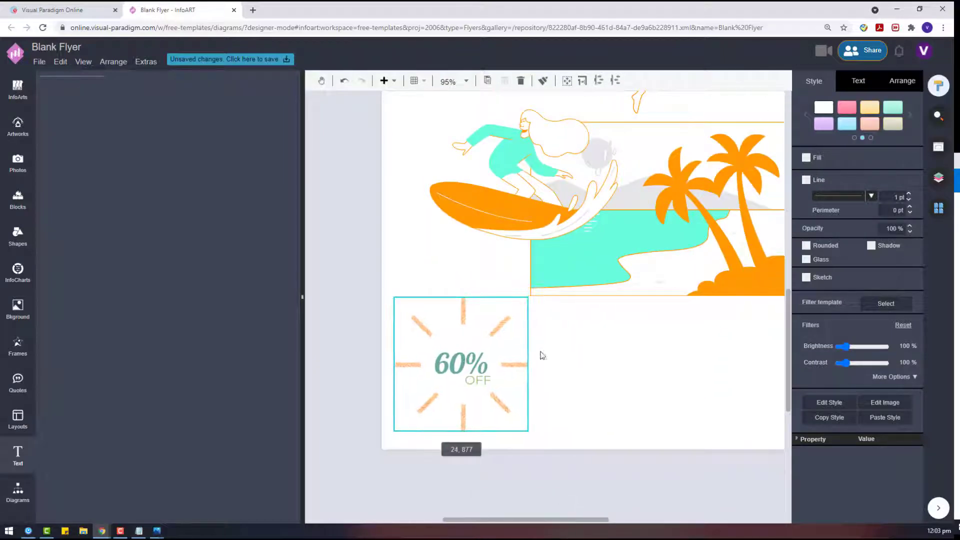
left_click(543, 355)
Step: Place a widened copy of the badge's 60% text between the beach scene and the surfer
scroll(562, 326, "up", 3)
scroll(400, 285, "down", 4)
left_click(456, 313)
left_click(456, 312)
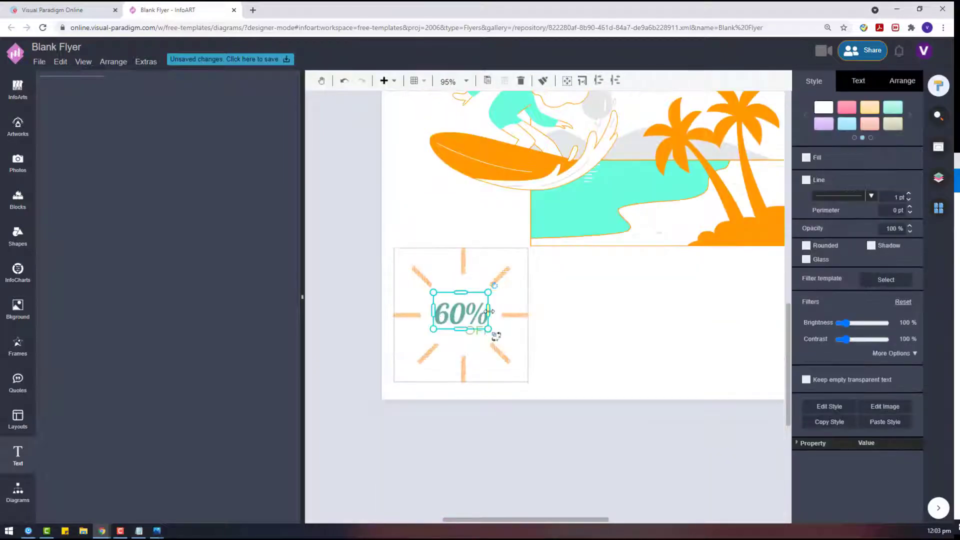
left_click_drag(489, 324, 443, 314)
left_click_drag(459, 318, 604, 314)
left_click_drag(541, 313, 542, 307)
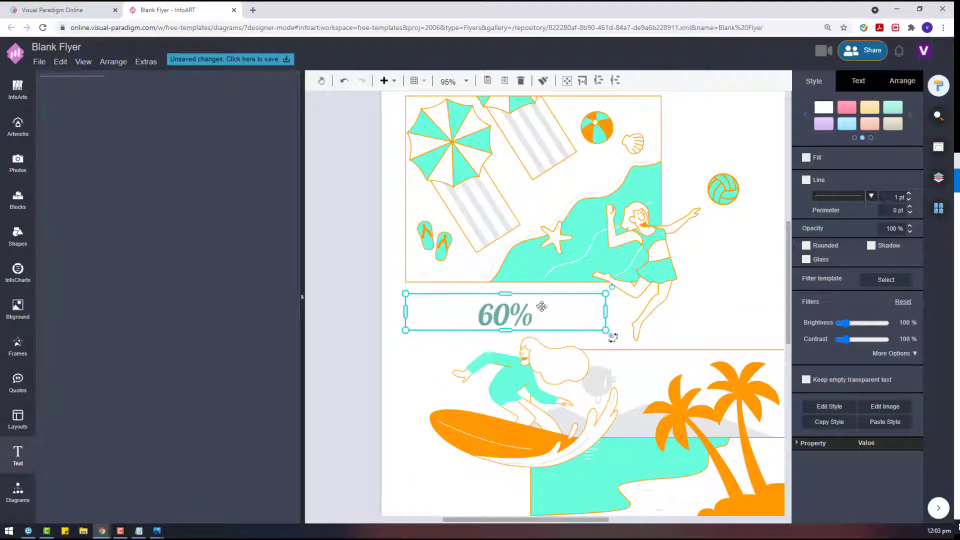
left_click(520, 510)
Step: Move the 60% OFF badge beside the volleyball player and shrink it to fit inside the page
scroll(474, 420, "down", 4)
scroll(489, 395, "down", 4)
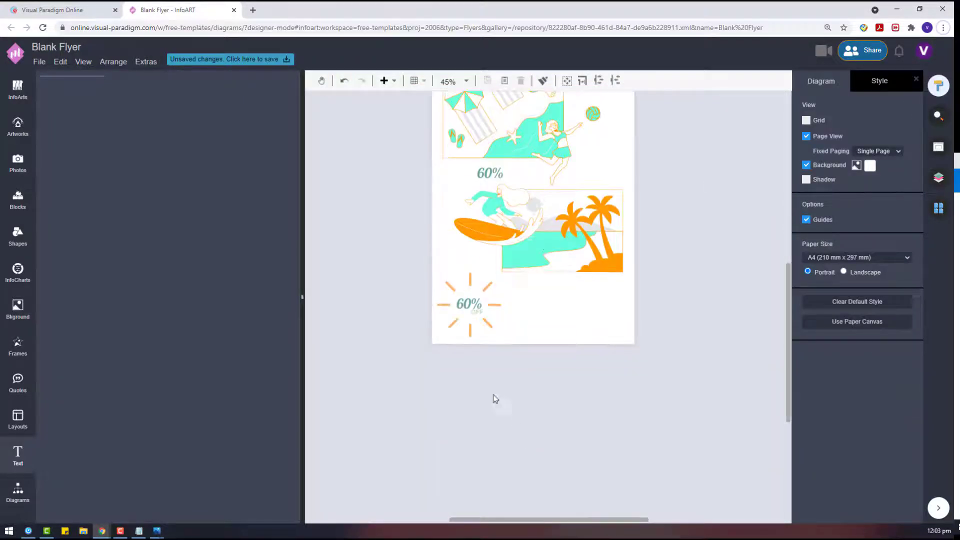
left_click_drag(473, 300, 625, 147)
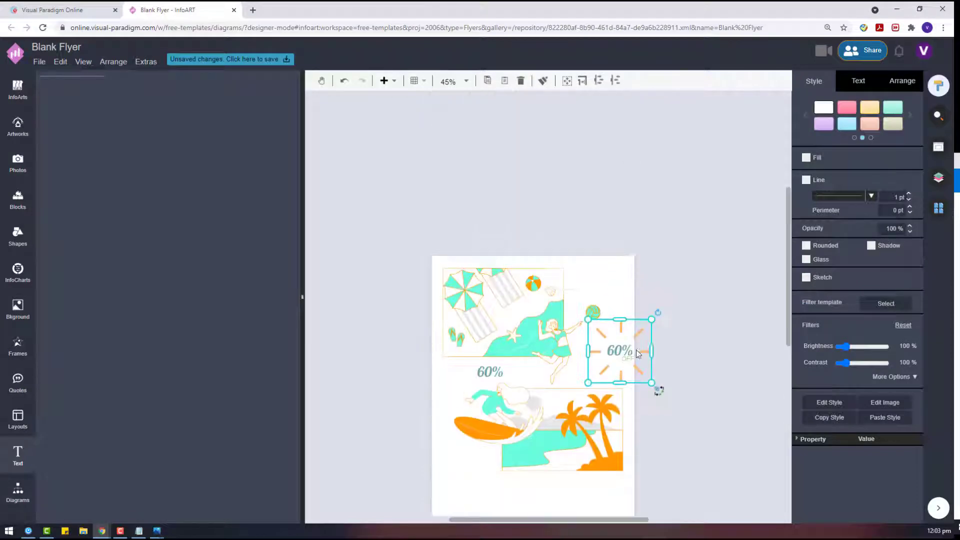
scroll(640, 138, "up", 2)
left_click_drag(651, 220, 608, 258)
left_click(666, 195)
Step: Narrow the side library pane and ungroup the resized 60% OFF badge
left_click(491, 274)
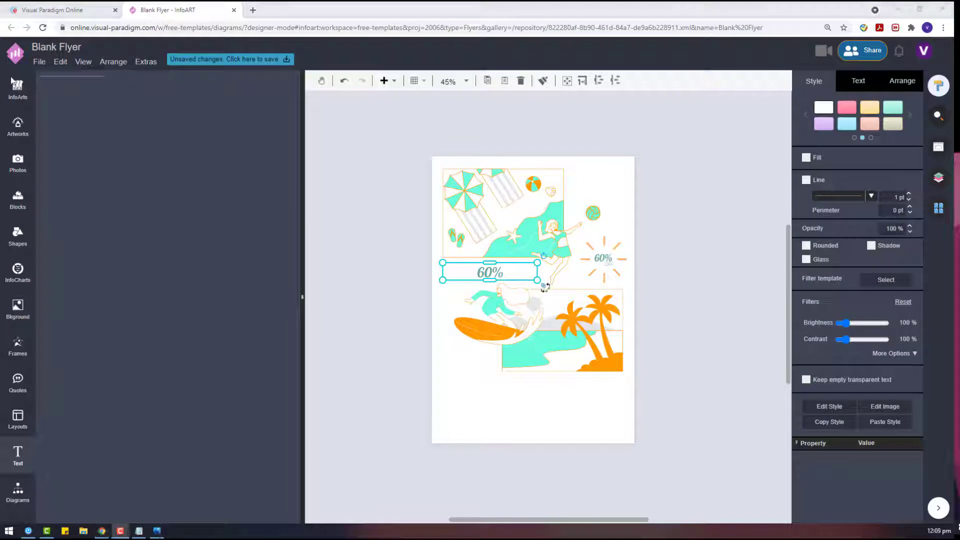
left_click(18, 88)
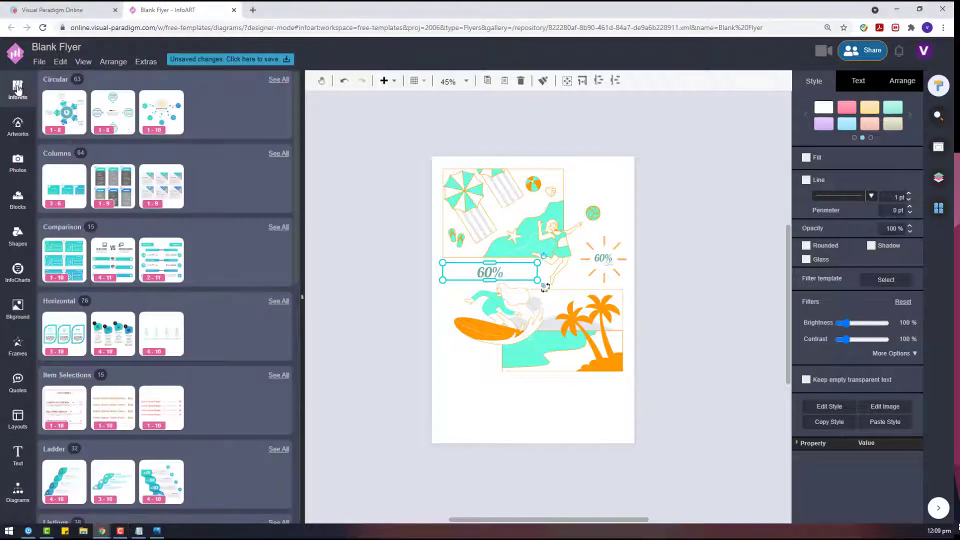
left_click_drag(293, 197, 206, 193)
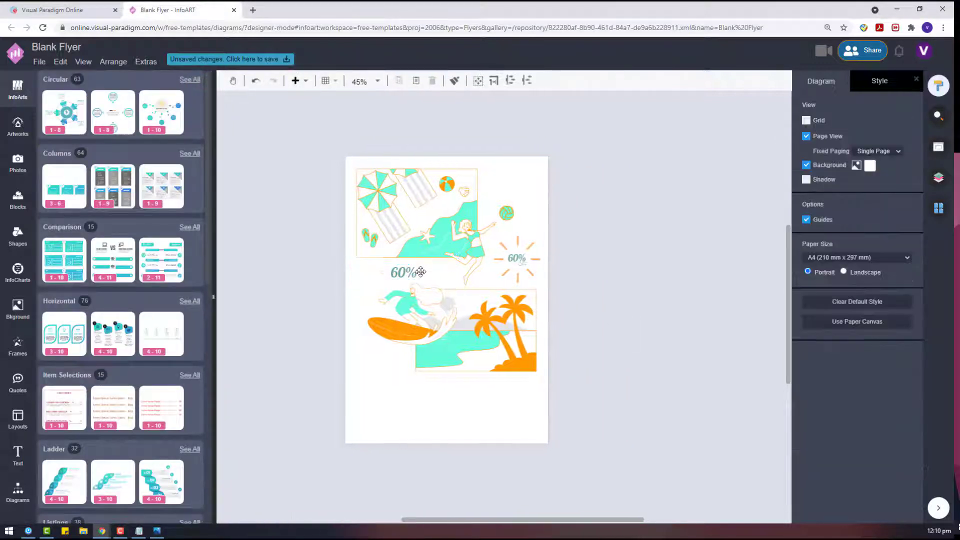
left_click(512, 258)
right_click(512, 258)
left_click(555, 396)
left_click(606, 179)
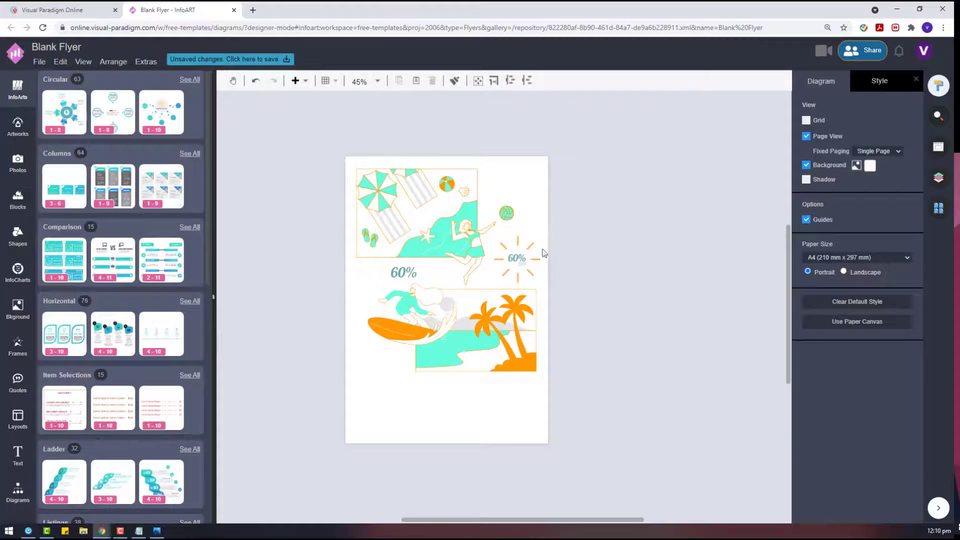
Step: Change the font colour of the badge's 60% and OFF texts to a vivid turquoise
scroll(490, 253, "up", 5)
left_click(495, 256)
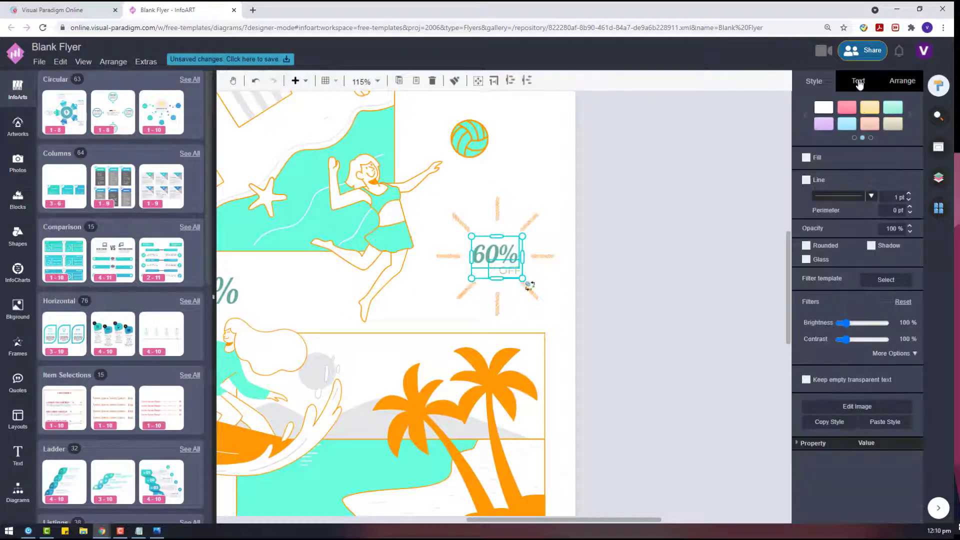
left_click(858, 81)
left_click(907, 256)
left_click(835, 357)
left_click(907, 255)
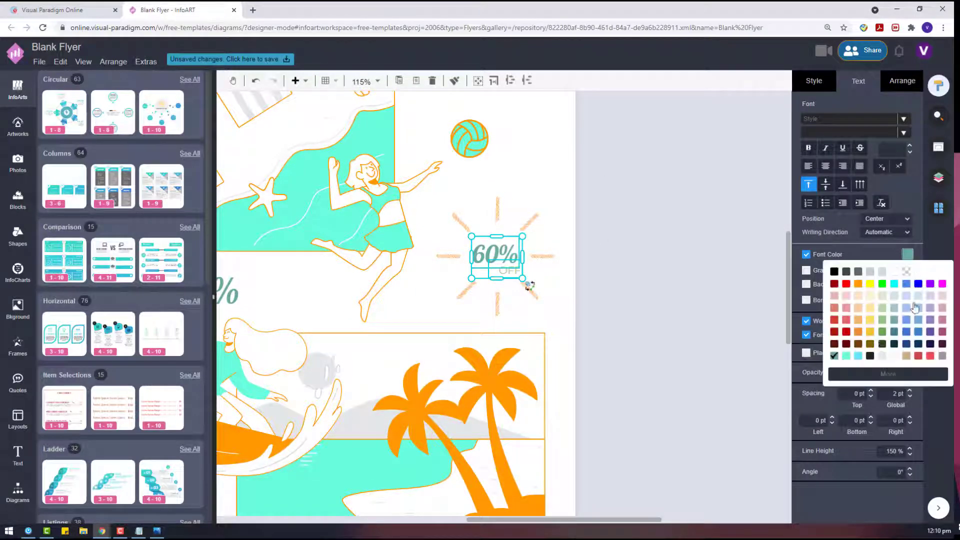
left_click(846, 355)
left_click(907, 254)
left_click(888, 374)
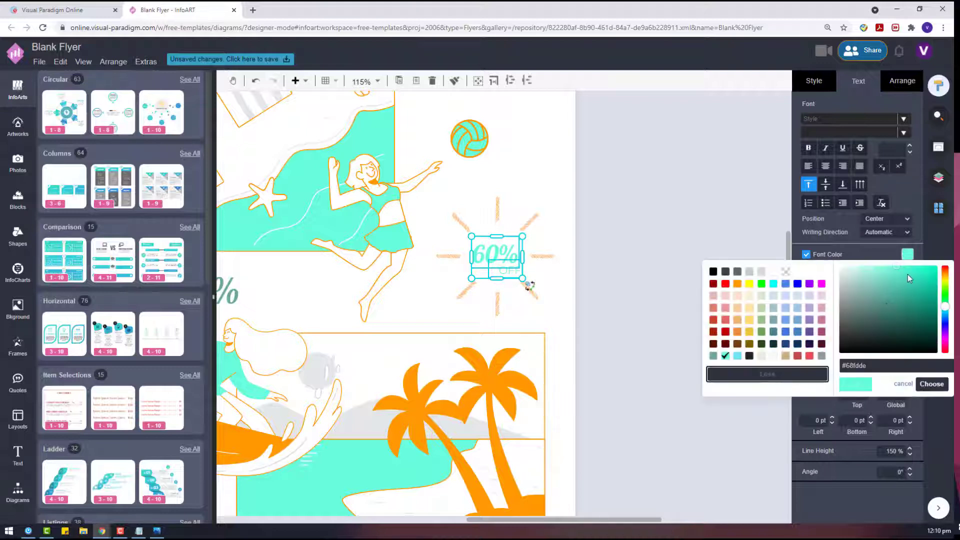
left_click(946, 387)
left_click(548, 269)
Step: Darken the font colour of the badge's 60% and OFF texts to a deep teal green
left_click(507, 269)
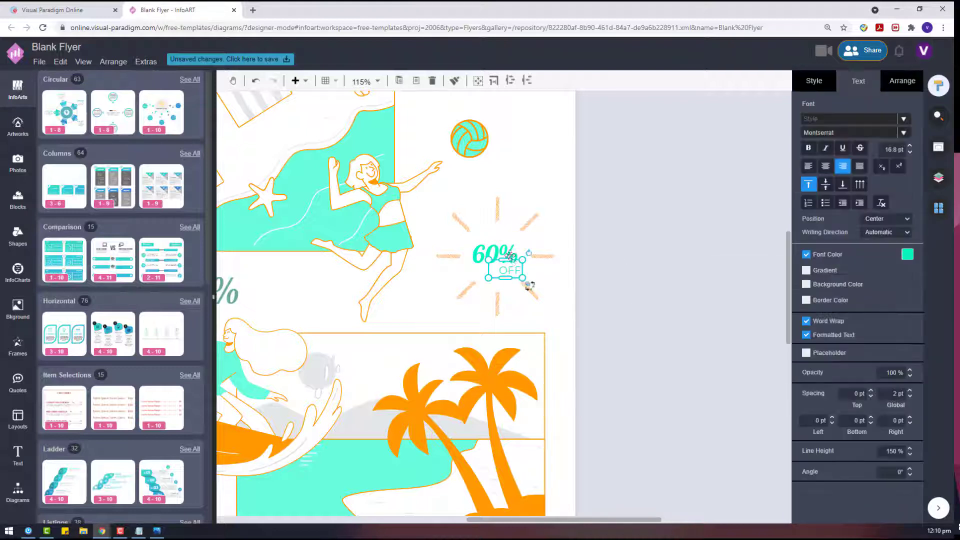
left_click(494, 256, "shift")
left_click(908, 255)
left_click(888, 374)
left_click(931, 383)
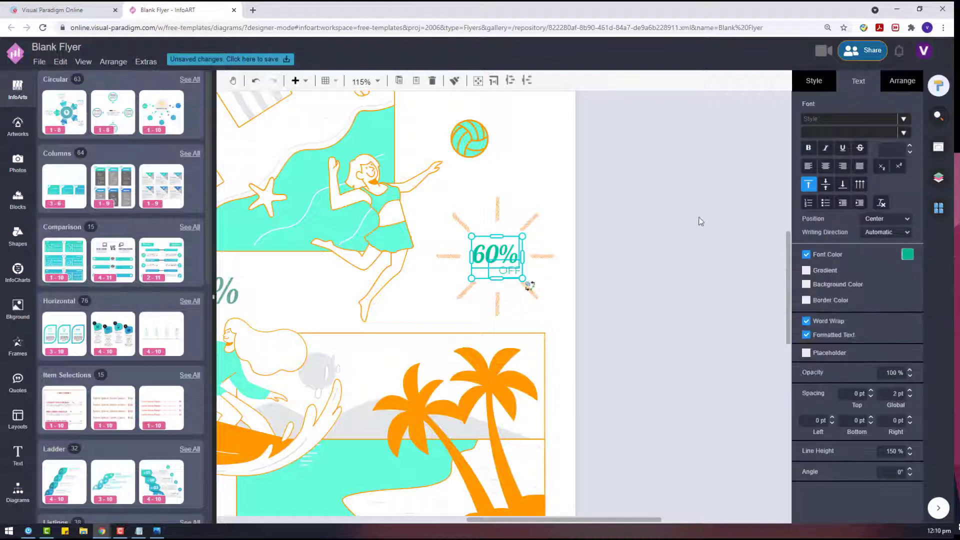
Step: Set the badge's 60% text to 20 pt and replace its wording with "Free"
left_click(478, 252)
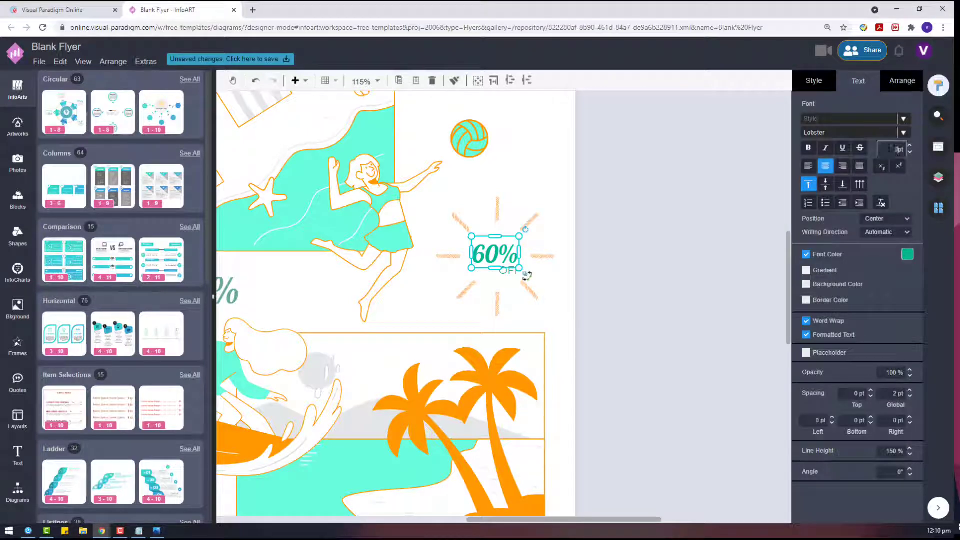
double_click(489, 245)
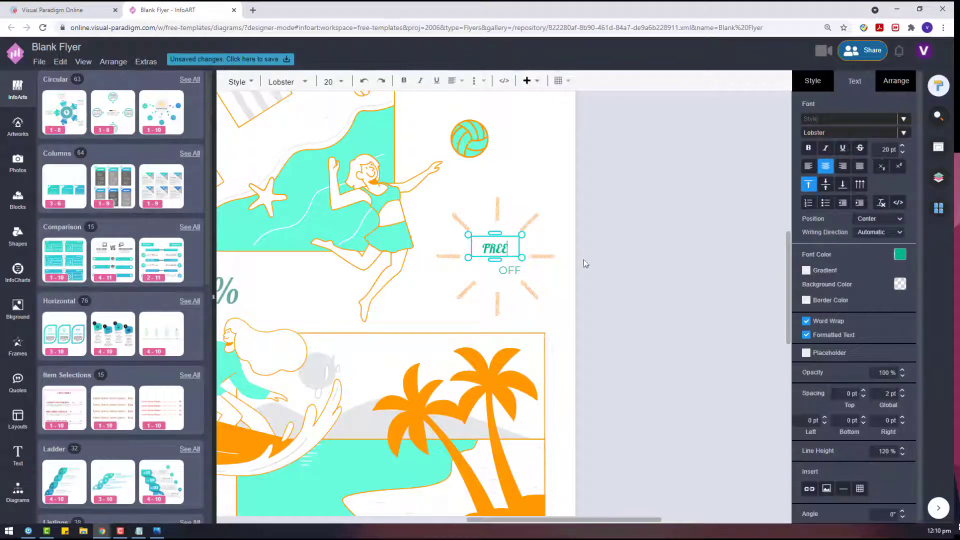
key("Escape")
double_click(508, 245)
Step: Replace the badge's OFF text with "Entry"
double_click(510, 270)
type("entr")
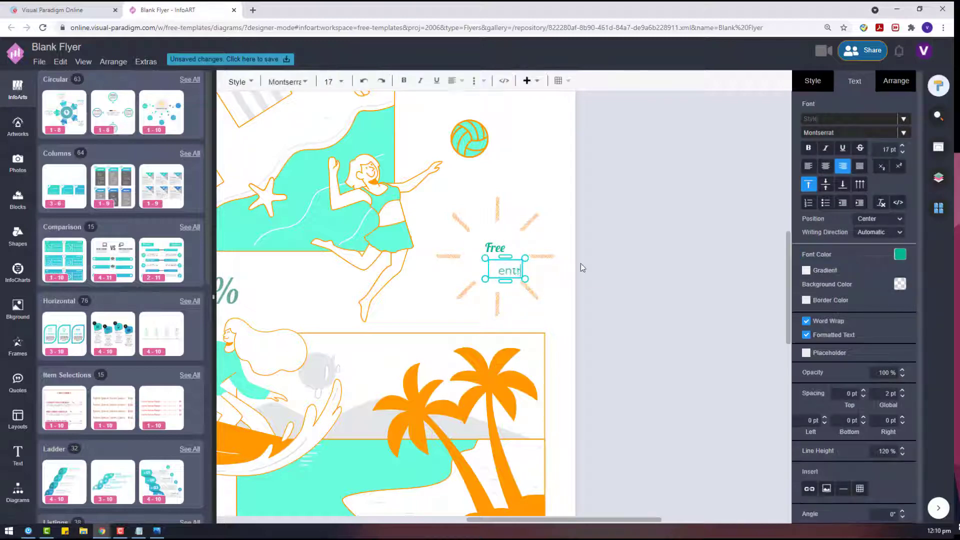
type("yE")
left_click(469, 247)
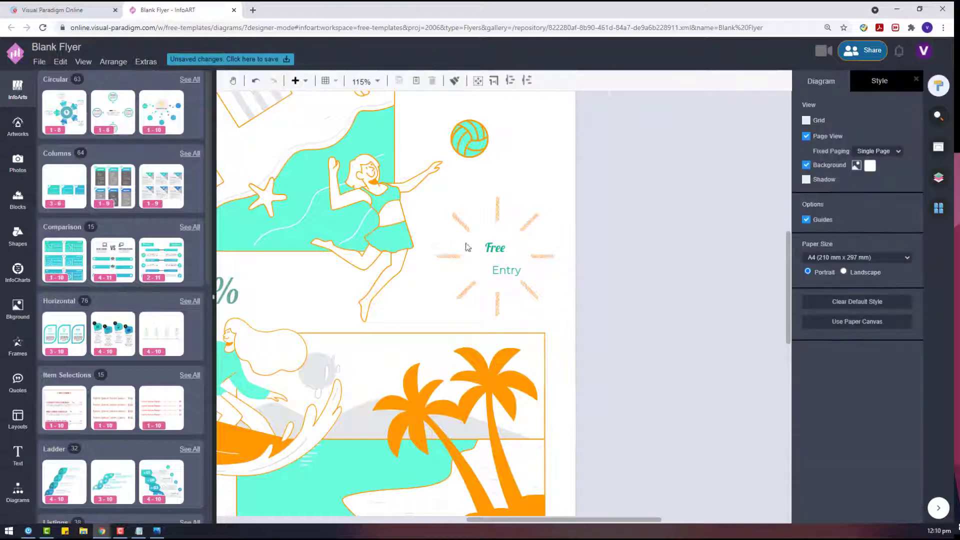
Step: Enlarge the badge's "Free" text and adjust the positions of "Free" and "Entry" inside the sunburst rays
scroll(501, 250, "up", 2)
left_click(489, 250)
left_click(902, 81)
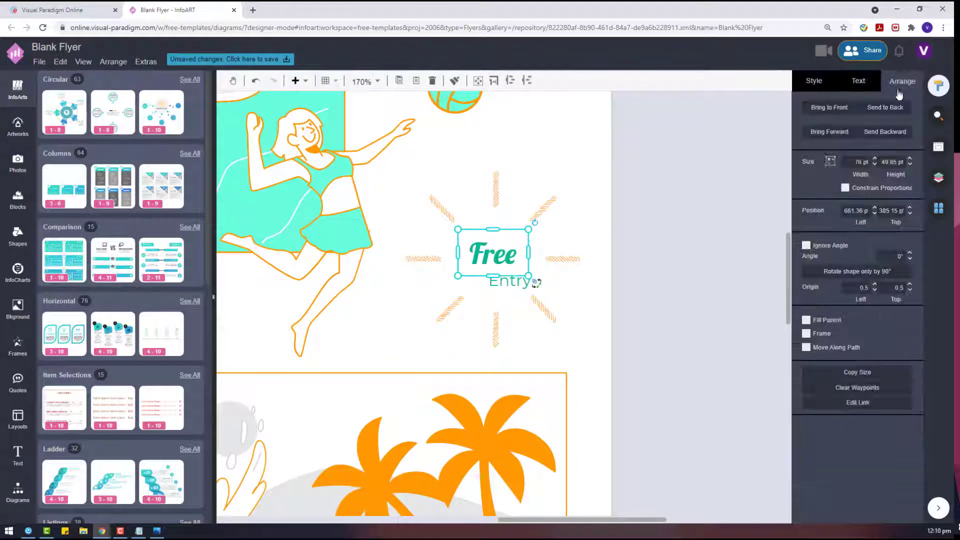
left_click(529, 229)
left_click_drag(529, 228, 544, 216)
left_click_drag(501, 251, 491, 253)
left_click(606, 263)
left_click_drag(519, 289, 520, 292)
left_click(620, 284)
Step: Move the "Free" and "Entry" texts off the page together and group the sunburst's eight rays
left_click(513, 276)
left_click(493, 242, "shift")
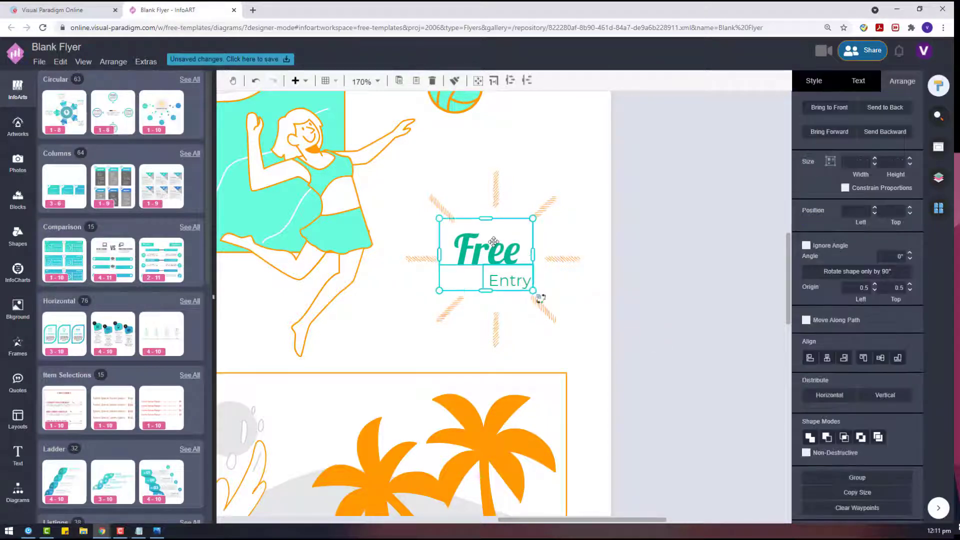
left_click_drag(498, 243, 716, 278)
left_click_drag(602, 364, 380, 146)
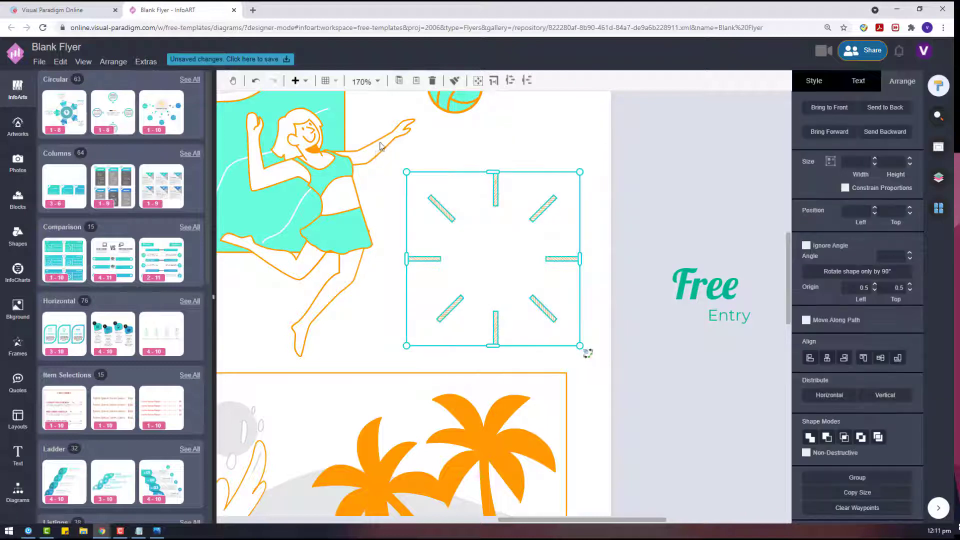
key("ctrl+g")
Step: Align "Free" and "Entry" on their horizontal centres and move both back inside the sunburst
left_click(714, 313)
left_click(709, 282, "shift")
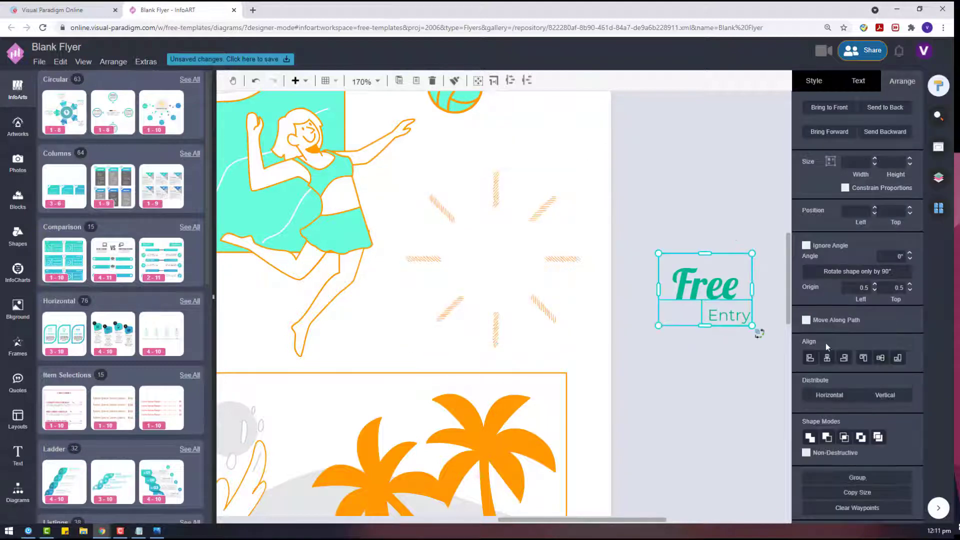
left_click(826, 358)
left_click(858, 81)
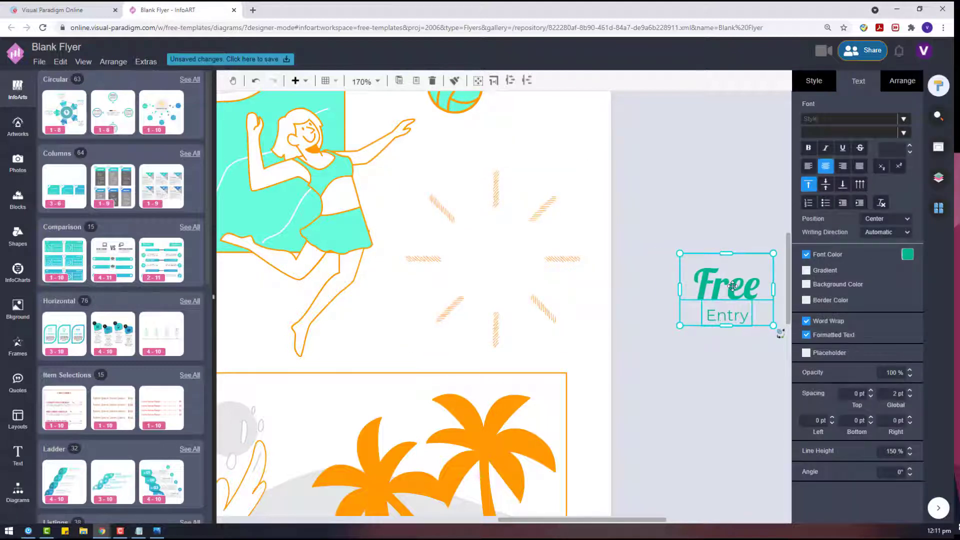
left_click_drag(739, 281, 507, 246)
Step: Shift the "Entry" text slightly right beneath "Free" and group the two texts
left_click(656, 263)
right_click(500, 253)
left_click(545, 390)
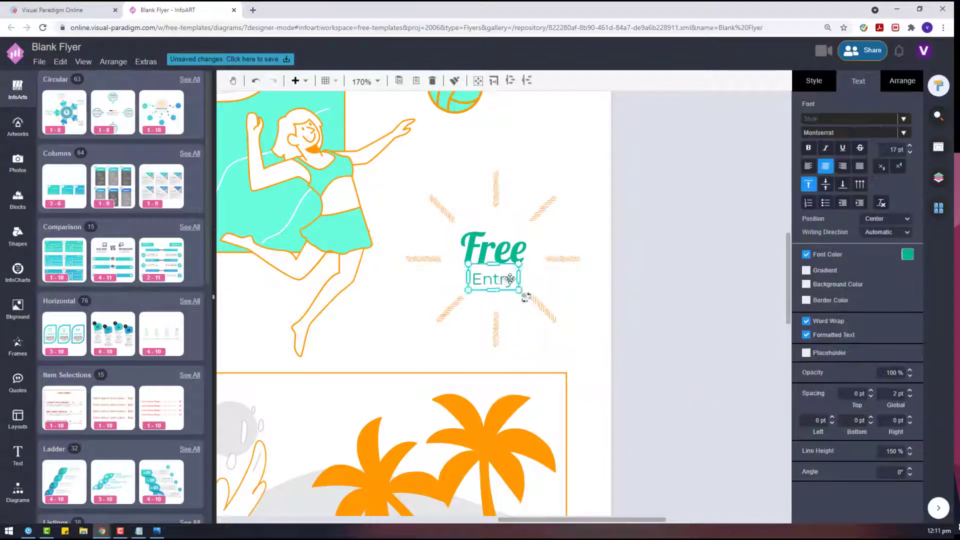
left_click_drag(502, 281, 517, 282)
left_click(520, 256, "shift")
Step: Position the "Free Entry" text group in the middle of the sunburst rays
left_click(555, 261, "shift")
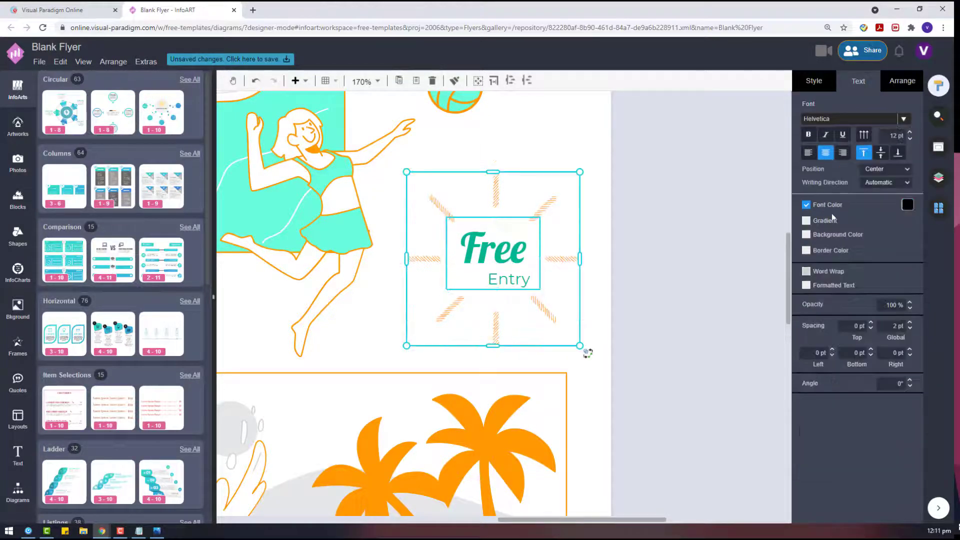
left_click(896, 85)
left_click(609, 250)
left_click_drag(509, 261, 507, 256)
left_click(560, 316)
Step: Add a rectangle from the General diagram shapes to the page's lower-left area, below the surfer
scroll(561, 316, "down", 7)
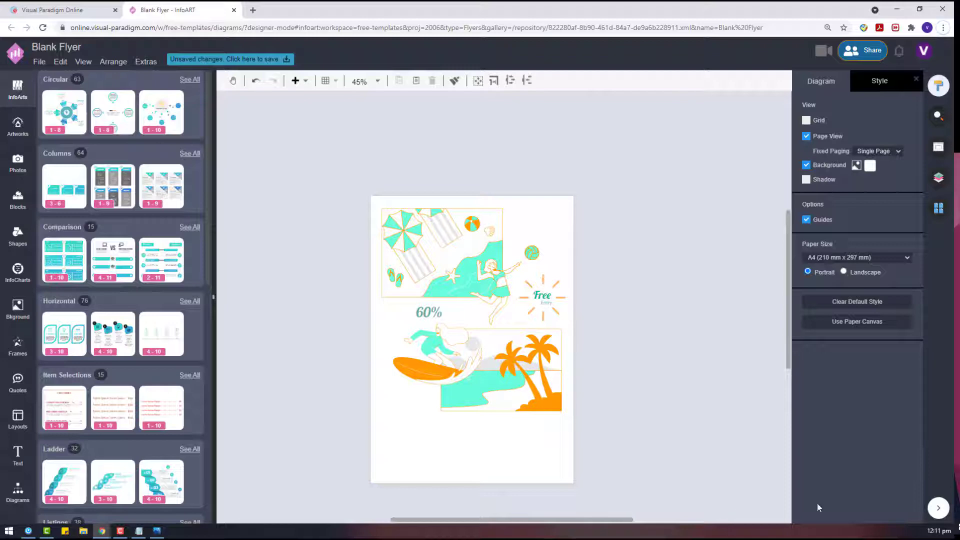
left_click(25, 504)
scroll(55, 475, "down", 5)
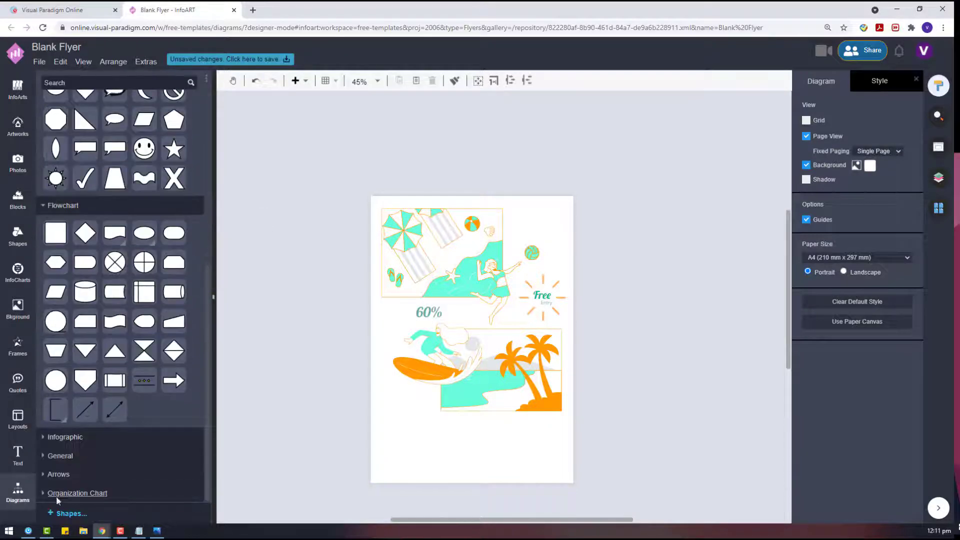
scroll(138, 407, "down", 2)
left_click_drag(56, 383, 399, 444)
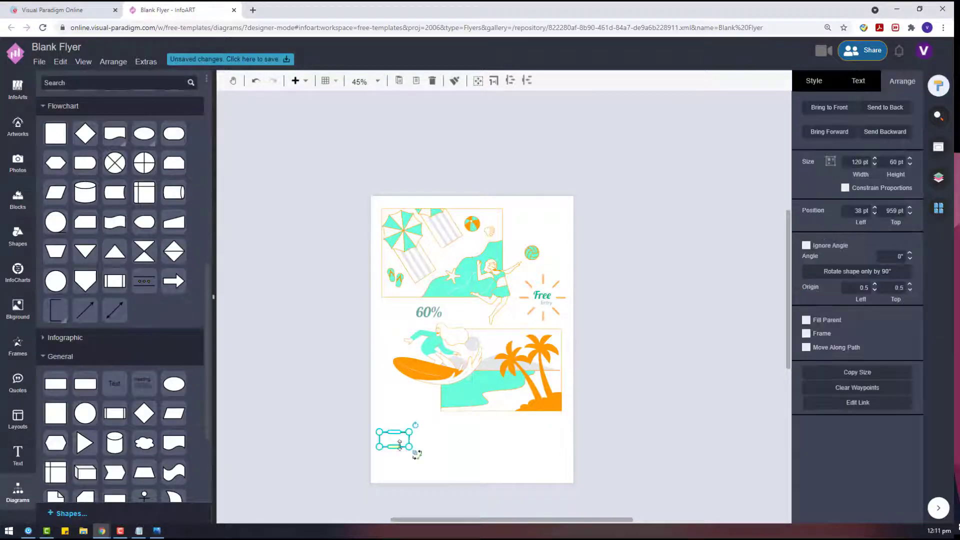
Step: Give the new rectangle an orange line and a turquoise fill
left_click(830, 111)
left_click(899, 180)
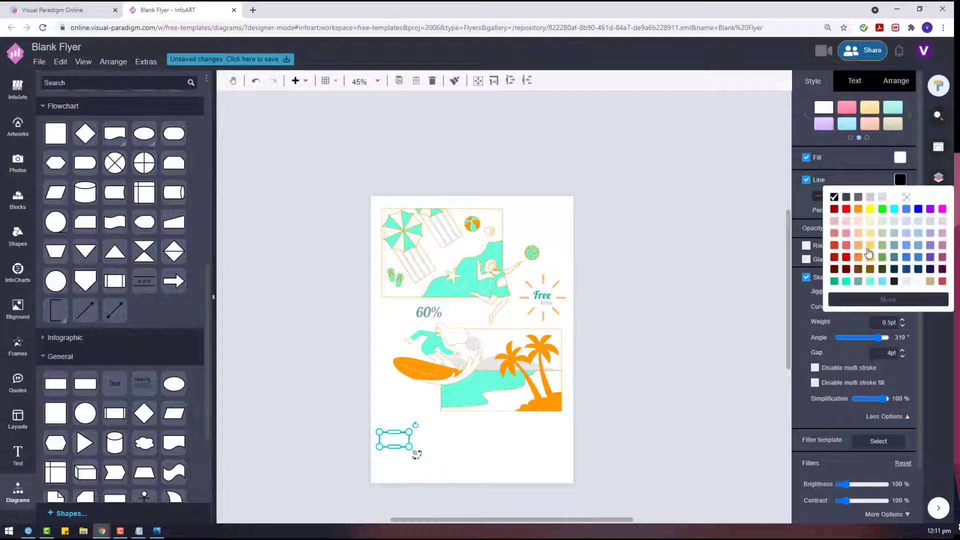
left_click(858, 210)
left_click(900, 158)
left_click(870, 259)
Step: Enlarge the rectangle into a wide banner spanning the page between its side margins below the palm scene
scroll(437, 396, "down", 3)
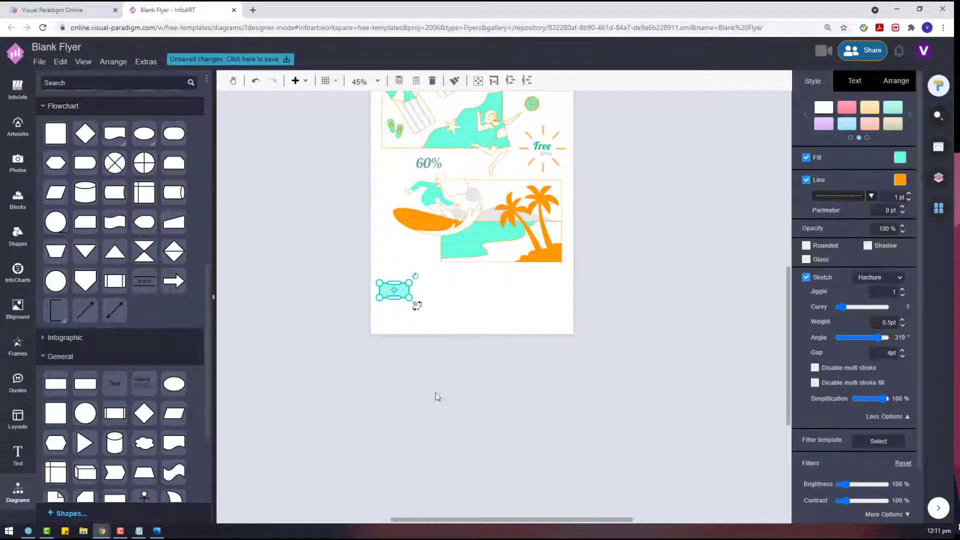
left_click_drag(409, 297, 560, 322)
left_click_drag(471, 361, 471, 318)
left_click(568, 326)
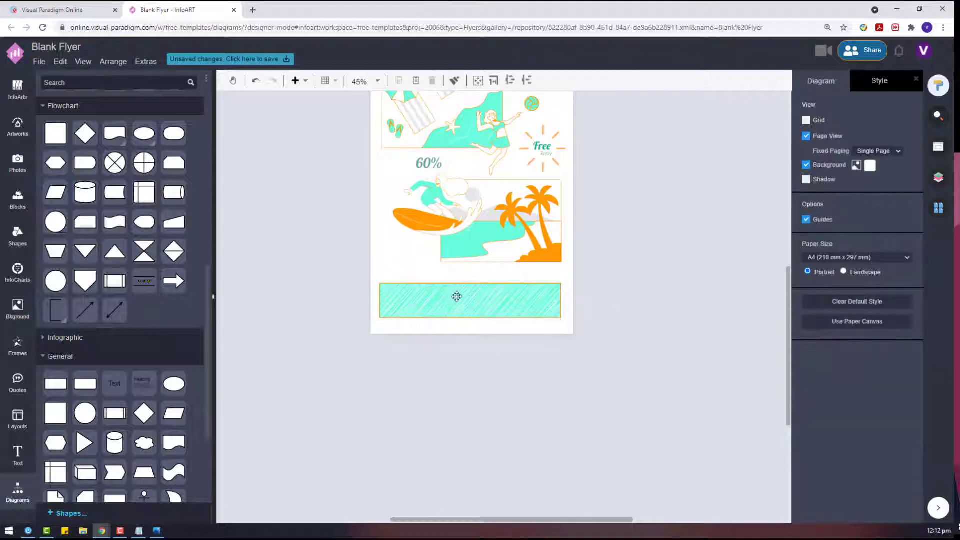
Step: Set the banner's sketch style to Cross Hatch and move it up closer to the palm scene
scroll(457, 286, "up", 4)
left_click(515, 329)
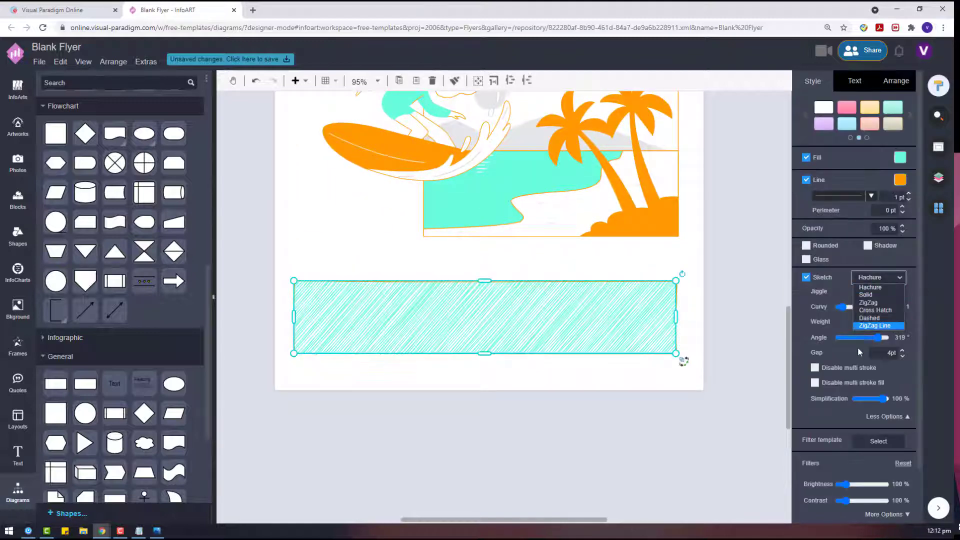
left_click(883, 311)
left_click(732, 319)
left_click_drag(535, 308, 538, 284)
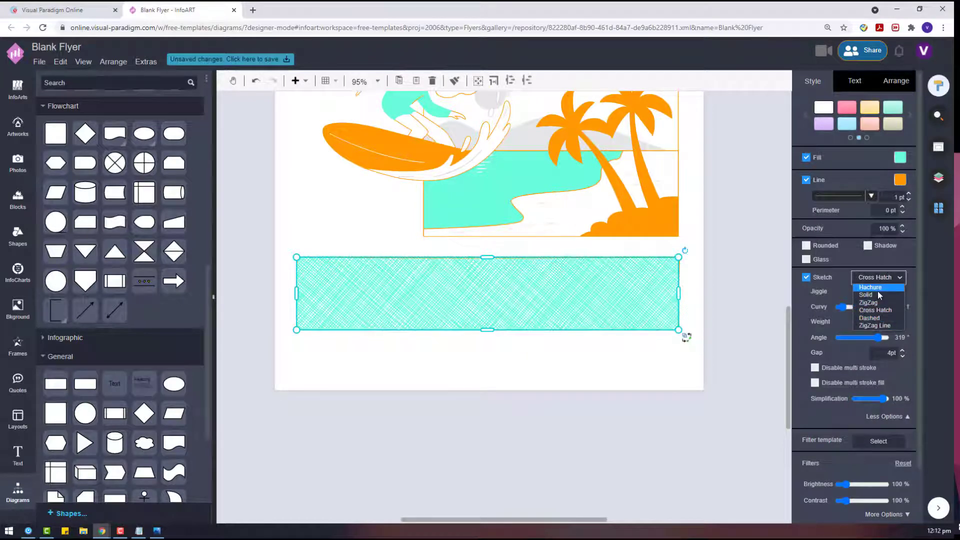
Step: Try the Solid sketch style on the banner, and settle on Dashed
left_click(868, 295)
left_click(554, 388)
left_click(547, 275)
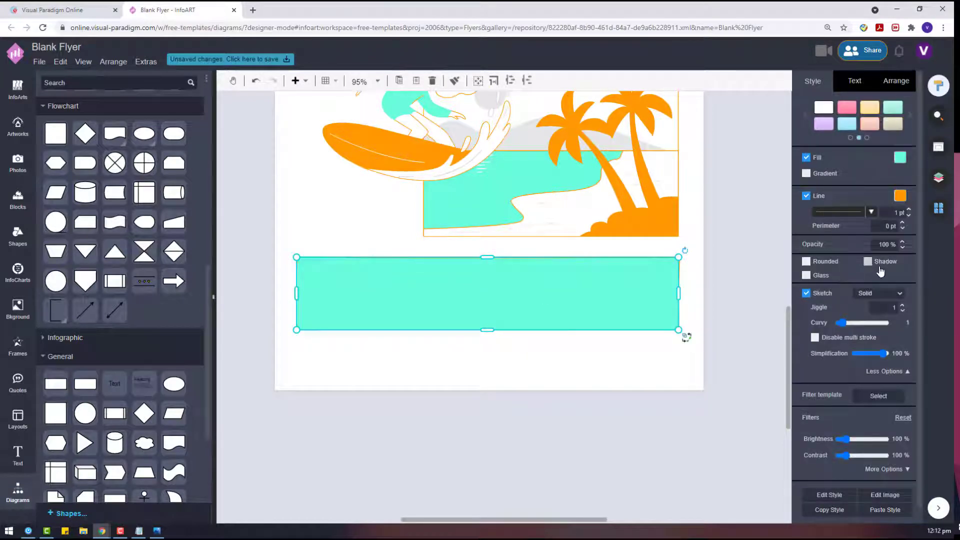
left_click(869, 334)
left_click(550, 339)
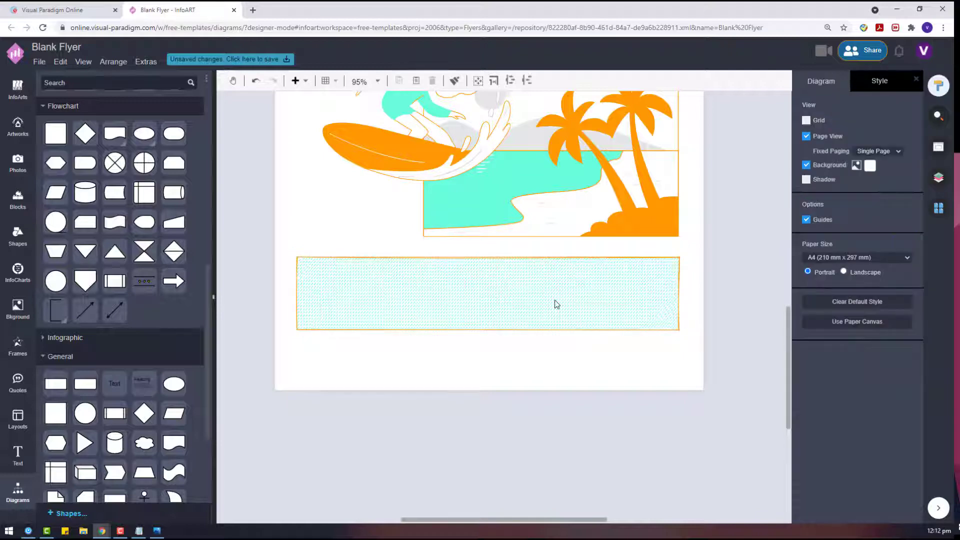
Step: Move the leftover "60%" text off the page to its right side
left_click(552, 301)
scroll(538, 297, "up", 4)
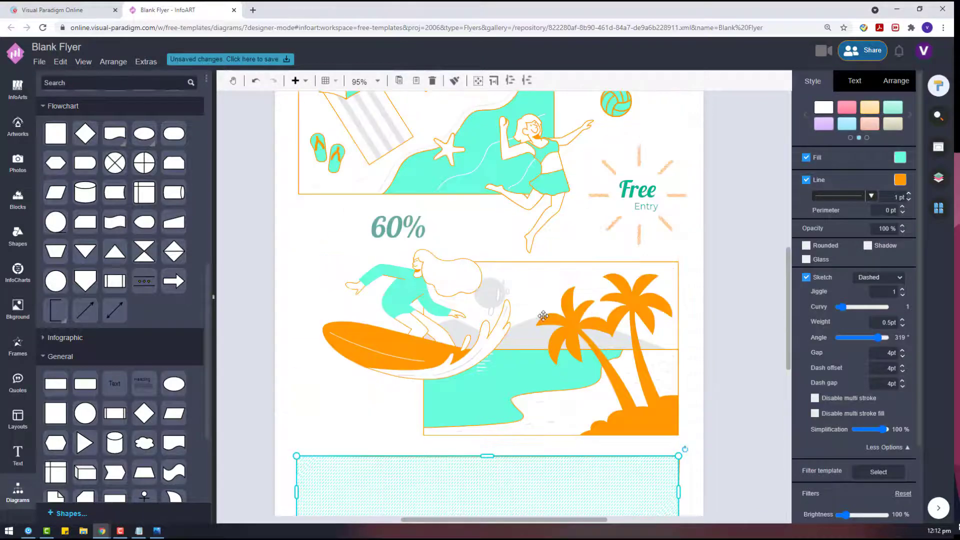
scroll(500, 375, "down", 2)
scroll(499, 377, "up", 1)
left_click_drag(415, 184, 757, 260)
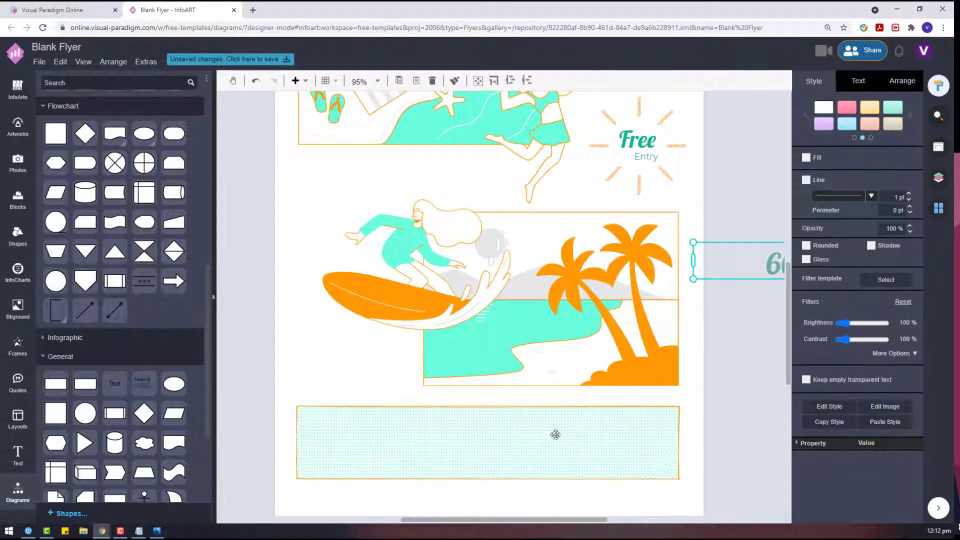
Step: Narrow the dashed banner into a small square and paste a copy of it
mouse_move(555, 435)
left_mouse_down()
mouse_move(358, 292)
mouse_move(377, 173)
mouse_move(402, 193)
mouse_move(540, 381)
mouse_move(653, 381)
mouse_move(357, 395)
mouse_move(342, 165)
mouse_move(558, 72)
mouse_move(561, 176)
left_mouse_up()
left_click(442, 414)
left_click(307, 379)
key("ctrl+c")
key("ctrl+v")
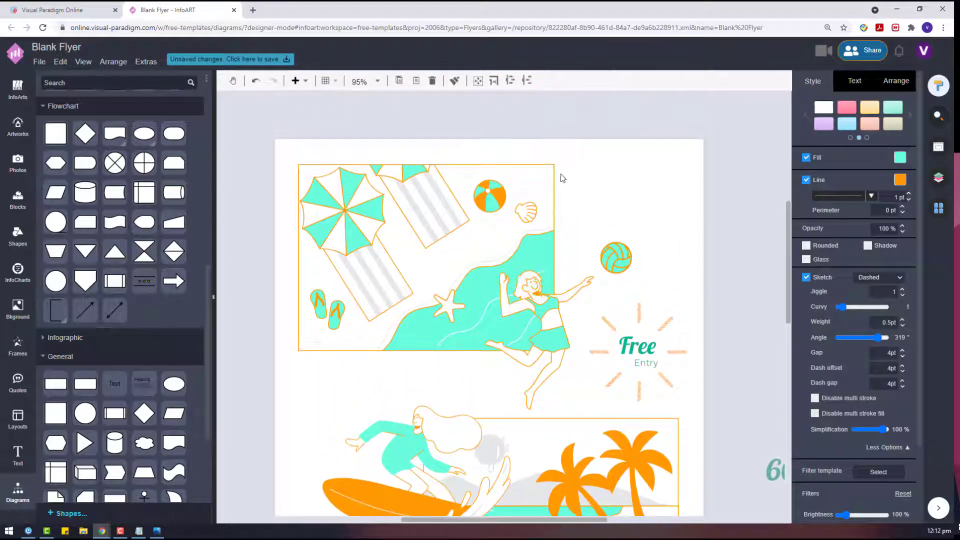
Step: Resize the dashed copy into a small rectangle in the page's upper-right corner, level with the beach scene's top edge
left_click_drag(650, 235, 703, 264)
left_click(704, 264)
mouse_move(647, 150)
left_mouse_down()
mouse_move(605, 195)
mouse_move(683, 204)
left_mouse_up()
left_click_drag(628, 237, 628, 217)
left_click(661, 286)
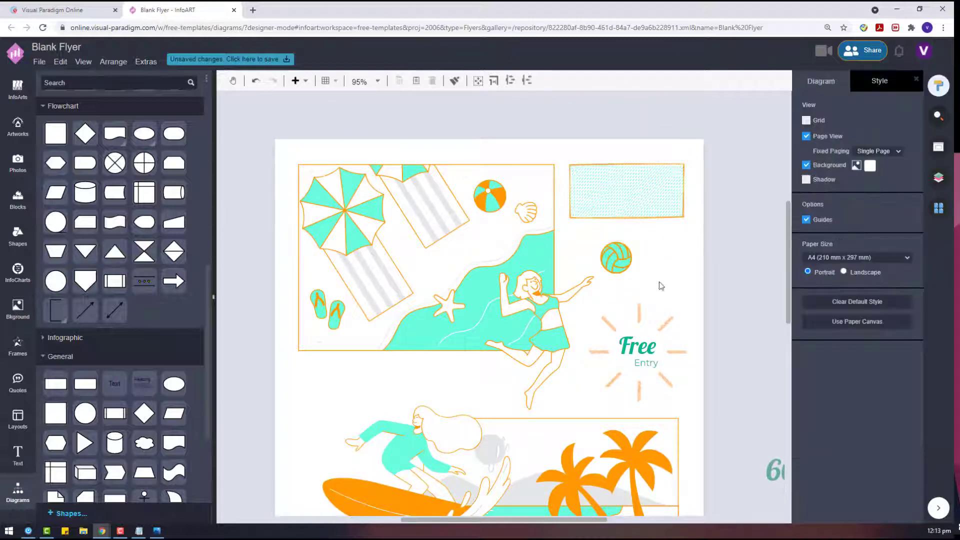
Step: Nudge the beach scene slightly left and the palm scene and surfer slightly right
scroll(483, 198, "down", 1)
left_click(434, 199)
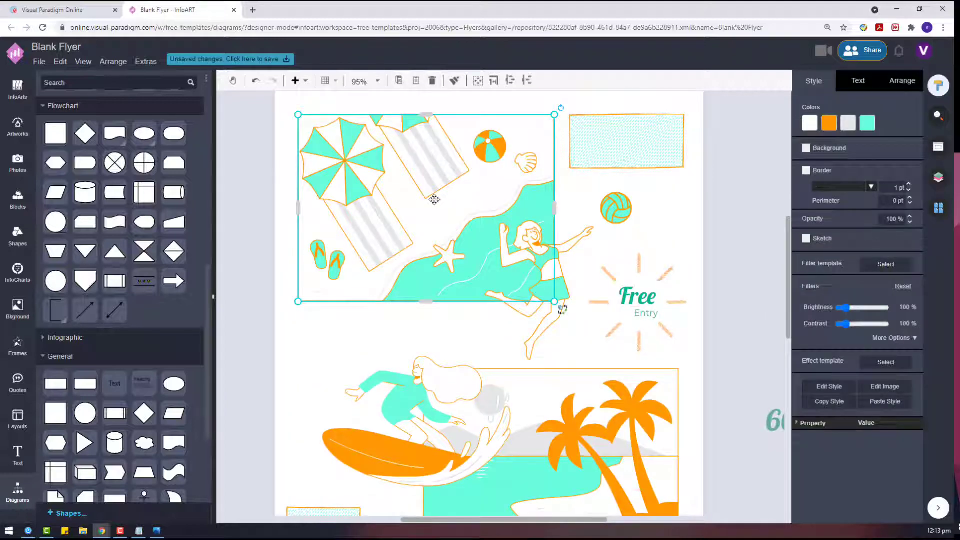
left_click_drag(434, 199, 432, 199)
left_click(659, 357)
left_click_drag(669, 388, 671, 387)
left_click_drag(379, 396, 382, 397)
left_click(705, 421)
left_click(320, 390)
Step: Enlarge the dashed square into a rectangle in the page's lower-left corner, aligned with the left margin
scroll(320, 390, "down", 2)
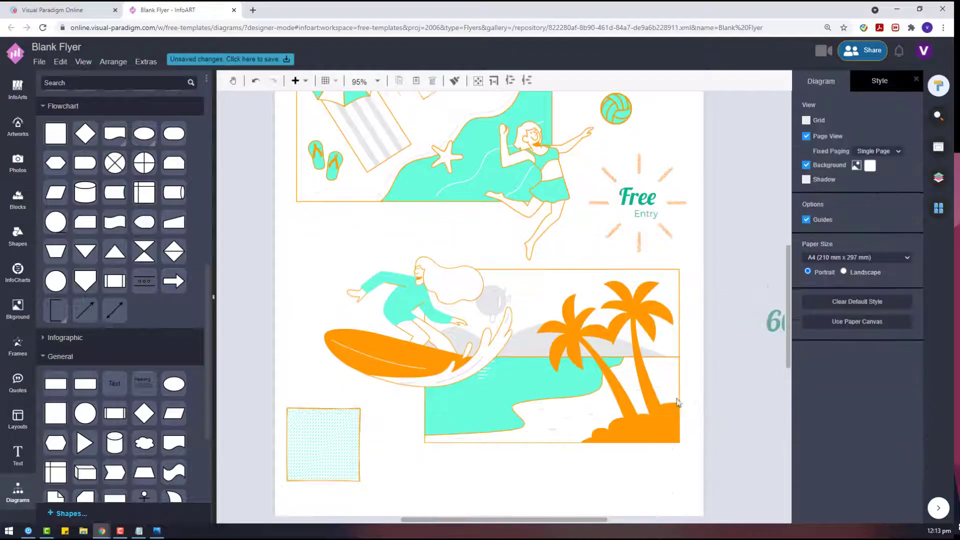
scroll(321, 388, "down", 6)
left_click_drag(345, 193, 434, 257)
left_click_drag(362, 318, 363, 328)
Step: Duplicate the lower-left dashed rectangle beside itself and widen the copy to the page's right margin
key("ctrl+c")
key("ctrl+v")
left_click_drag(417, 352, 510, 251)
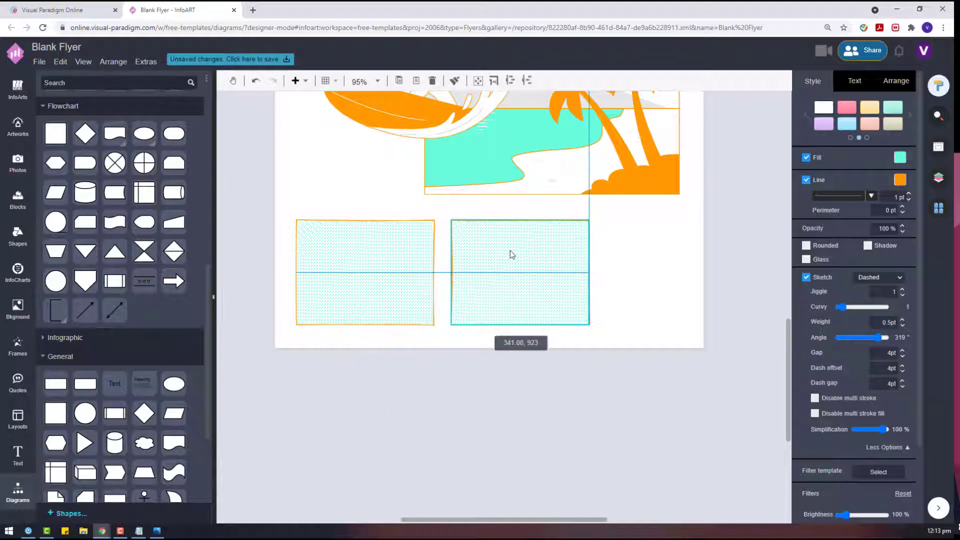
left_click_drag(594, 272, 722, 260)
Step: Set the font of the "Free Entry" text group to Lexend Deca
scroll(715, 265, "up", 8)
scroll(404, 312, "down", 6)
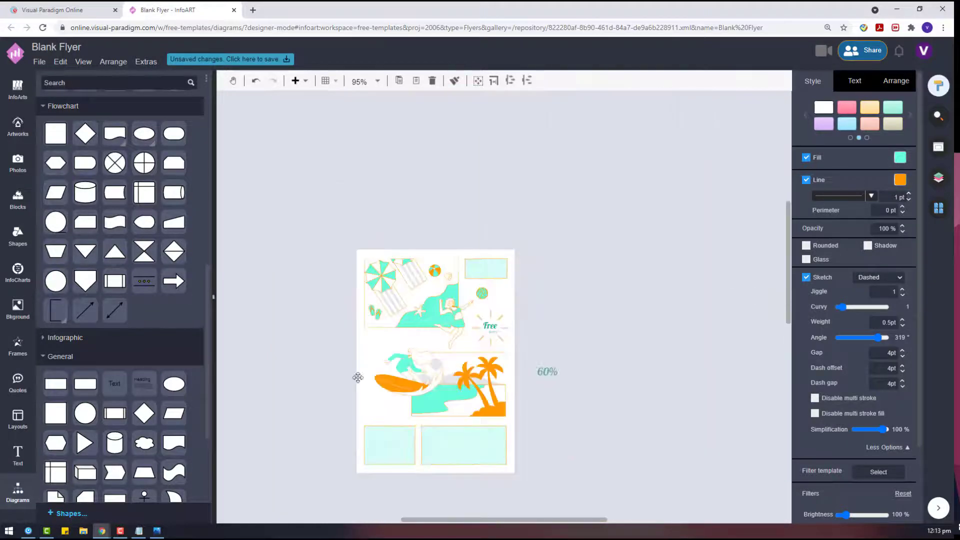
left_click(335, 402)
scroll(335, 402, "down", 3)
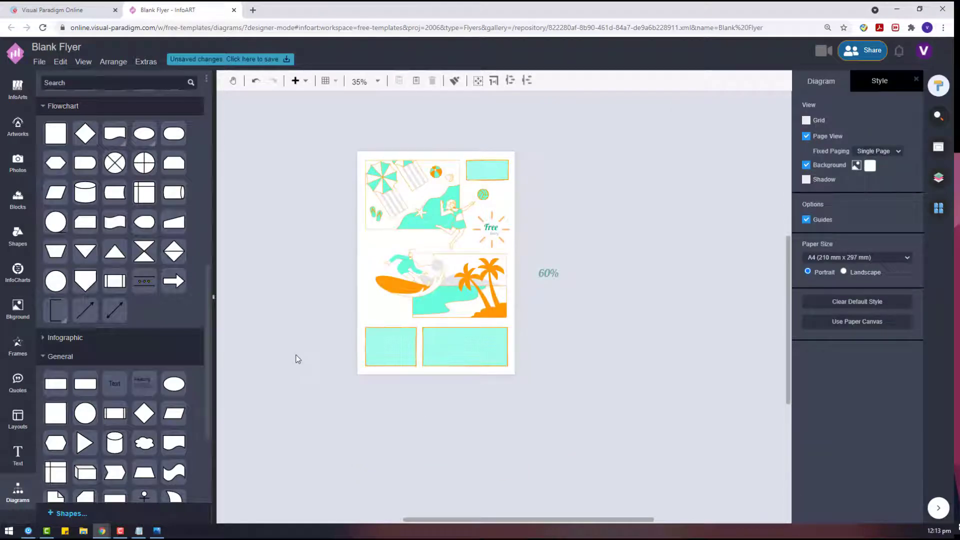
scroll(485, 224, "up", 3, "ctrl")
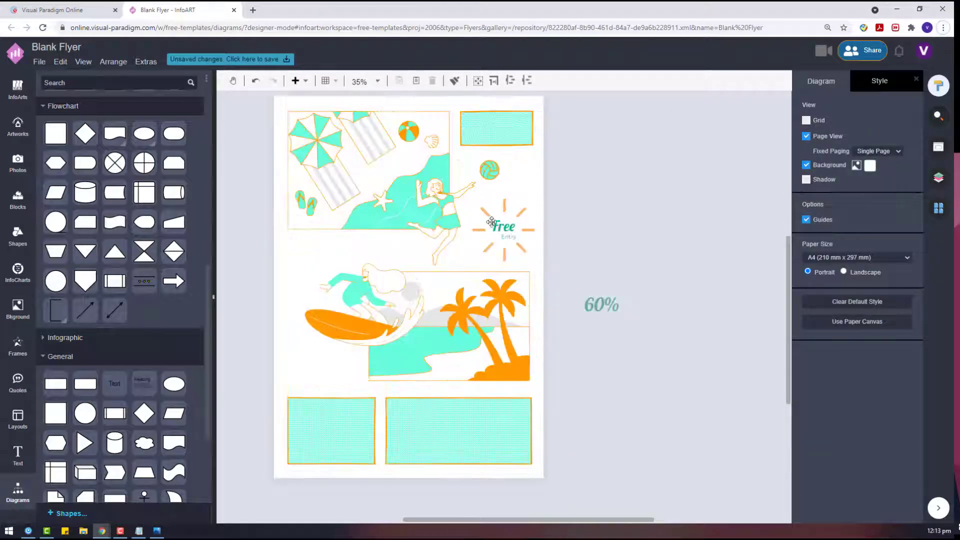
left_click(502, 227)
left_click(890, 88)
left_click(858, 81)
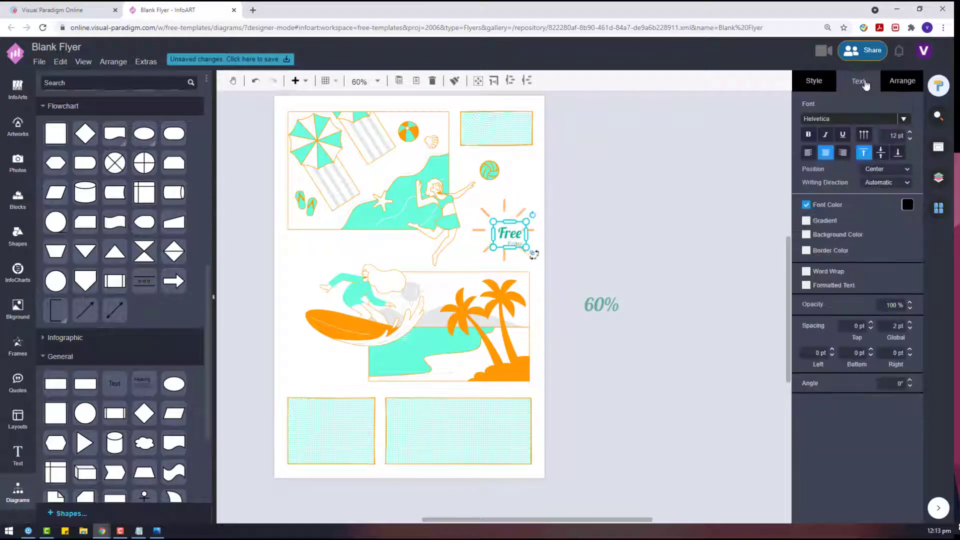
left_click(855, 120)
left_click(814, 157)
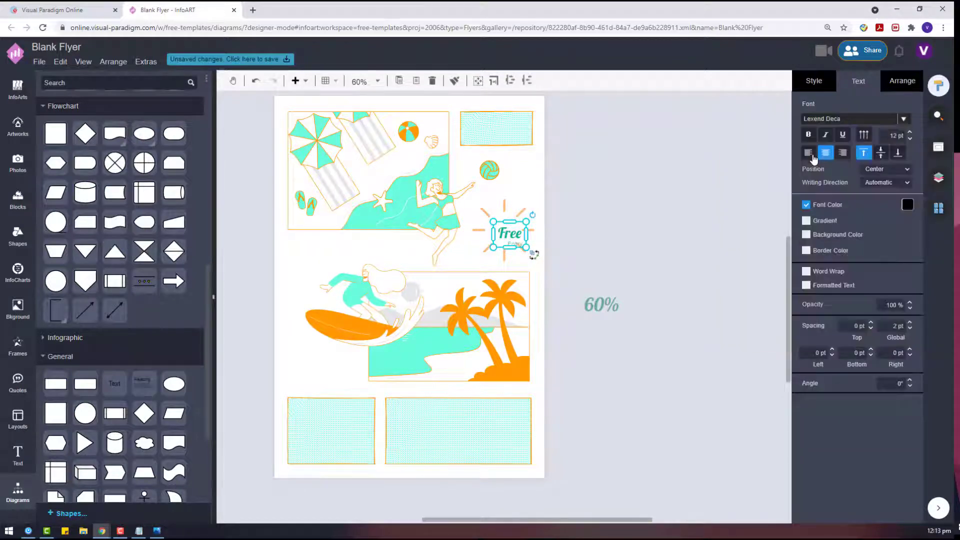
left_click(604, 240)
Step: Move the "Free Entry" texts beside the page, ungroup them and duplicate the "Free" text
left_click(507, 234)
left_click_drag(512, 235, 620, 249)
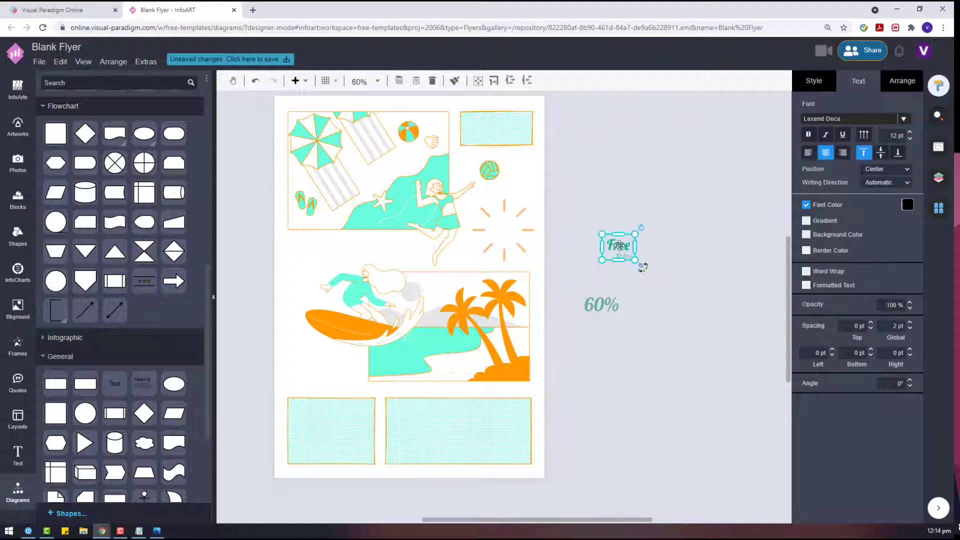
right_click(619, 245)
left_click(658, 386)
left_click(623, 246)
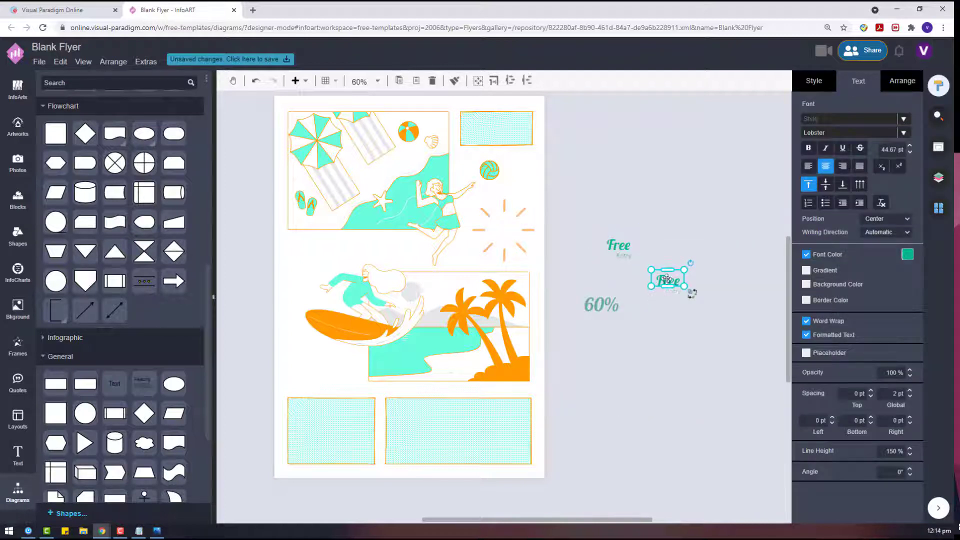
Step: Enlarge the duplicated "Free" text to 106 pt and replace its wording with "WAVES"
left_click_drag(691, 292, 771, 287)
double_click(702, 273)
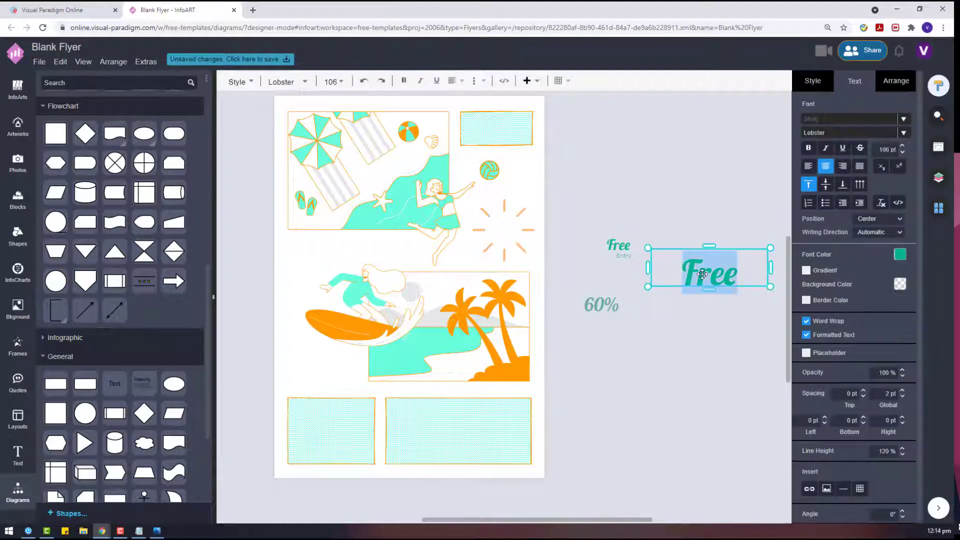
type("WAVER")
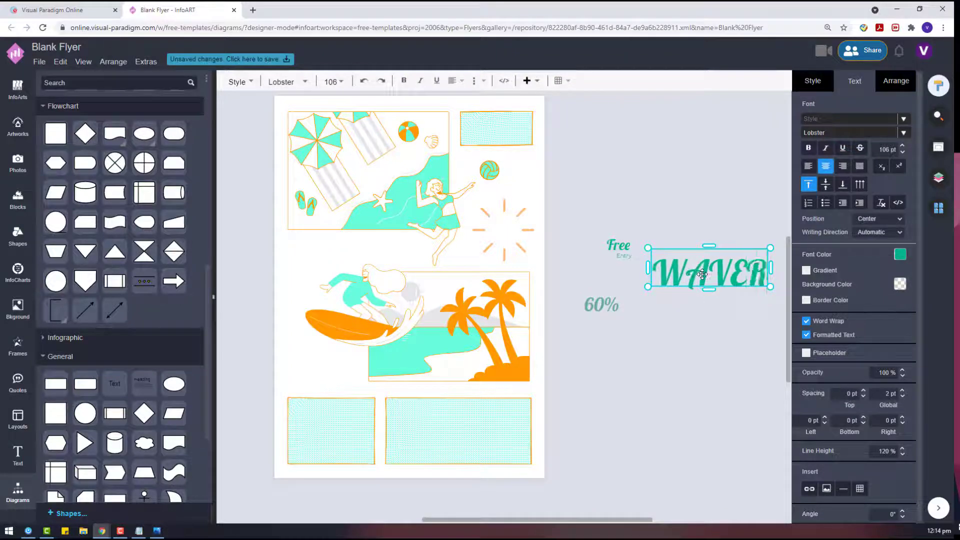
left_click(700, 322)
Step: Set the "WAVES" text in bold Lexend Mega
left_click(725, 277)
left_click(850, 133)
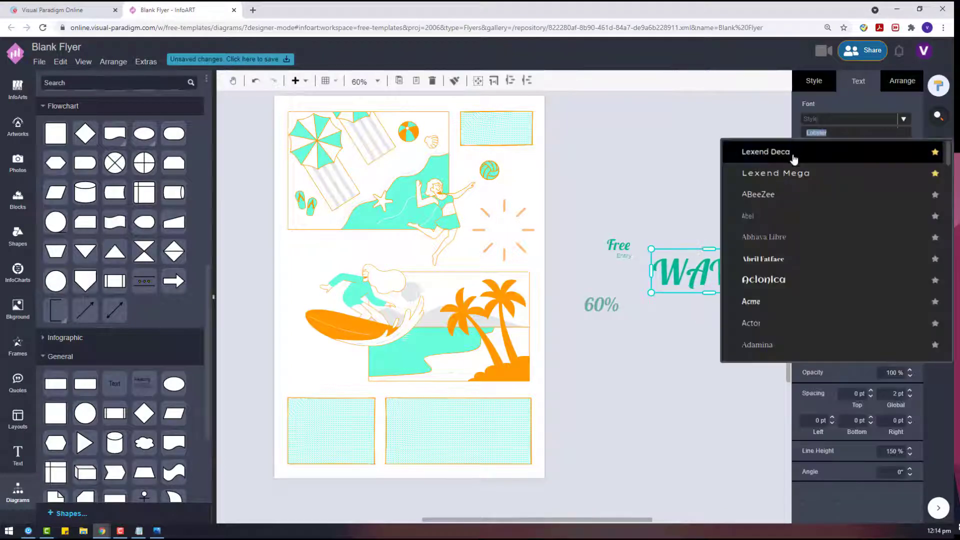
left_click(785, 174)
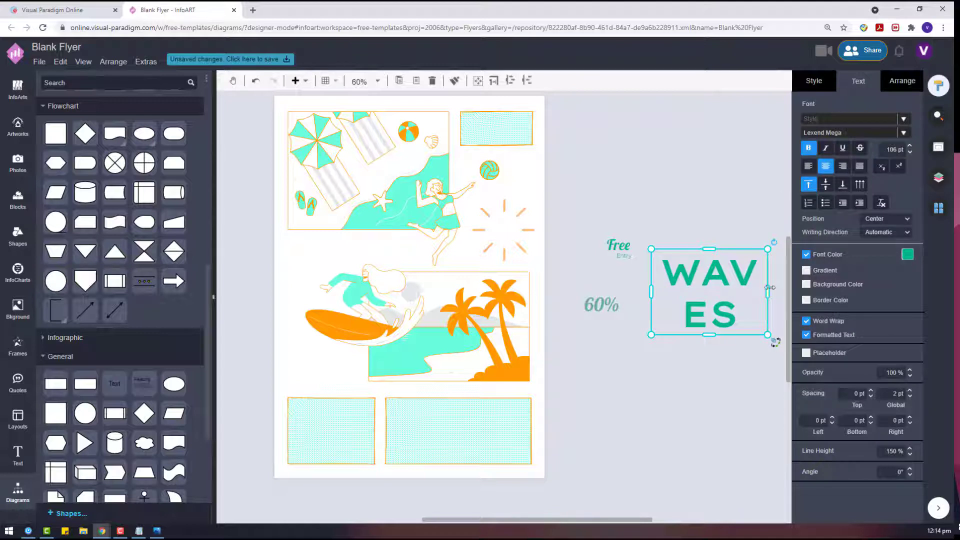
Step: Widen the "WAVES" text onto one line, rotate it -90°, place it along the page's left side and send it to back
left_click_drag(652, 291, 600, 291)
left_click(900, 81)
left_click_drag(773, 243, 657, 182)
left_click_drag(695, 220, 305, 253)
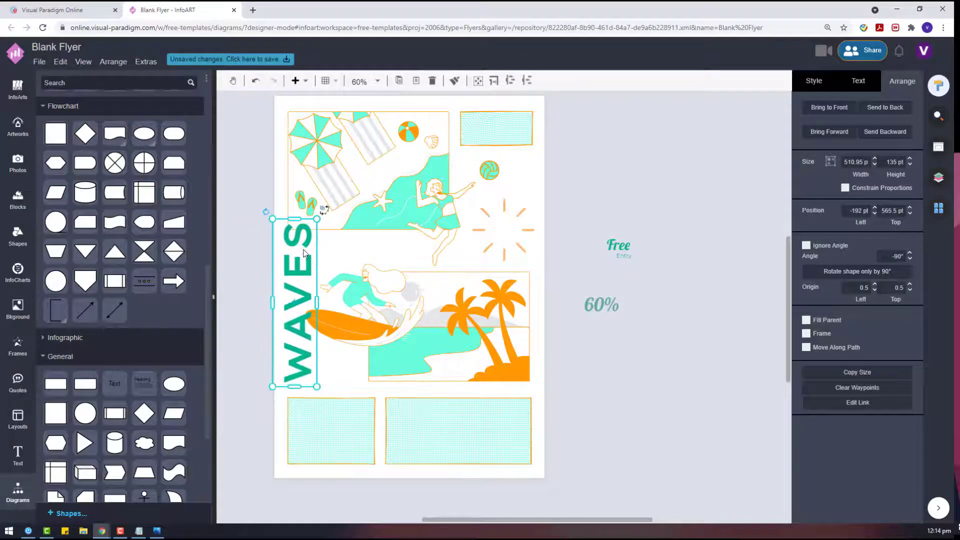
right_click(310, 251)
mouse_move(450, 369)
left_click(561, 394)
Step: Colour the vertical "WAVES" text light turquoise and shrink it to 103.37 pt between the upper artwork and the lower block
left_click(858, 81)
left_click(907, 254)
left_click(846, 355)
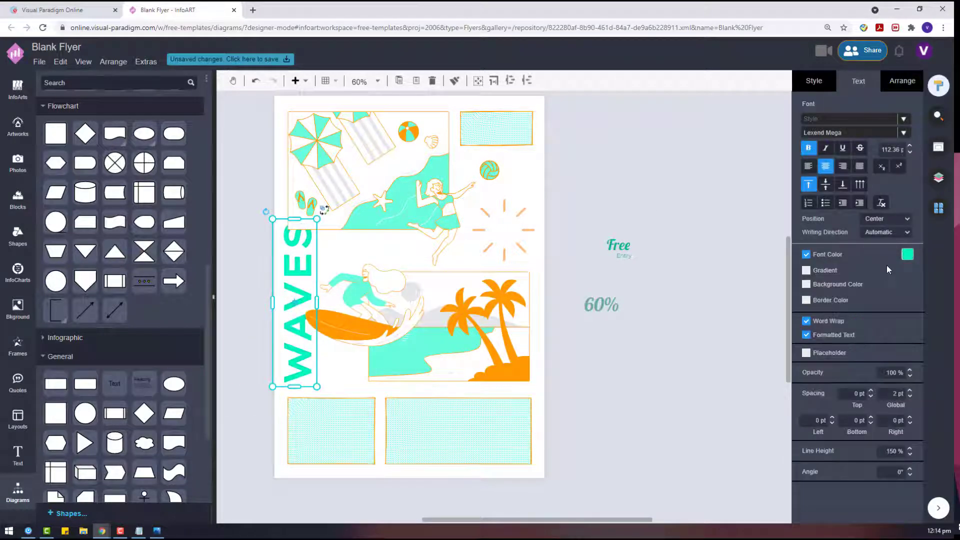
left_click(907, 254)
left_click(869, 355)
left_click(661, 138)
left_click_drag(309, 289, 310, 295)
left_click_drag(314, 220, 274, 307)
left_click(635, 405)
Step: Duplicate the vertical "WAVES" text, keep the copy beside the original and send it behind the surfer artwork
left_click(298, 281)
key("ctrl+c")
key("ctrl+v")
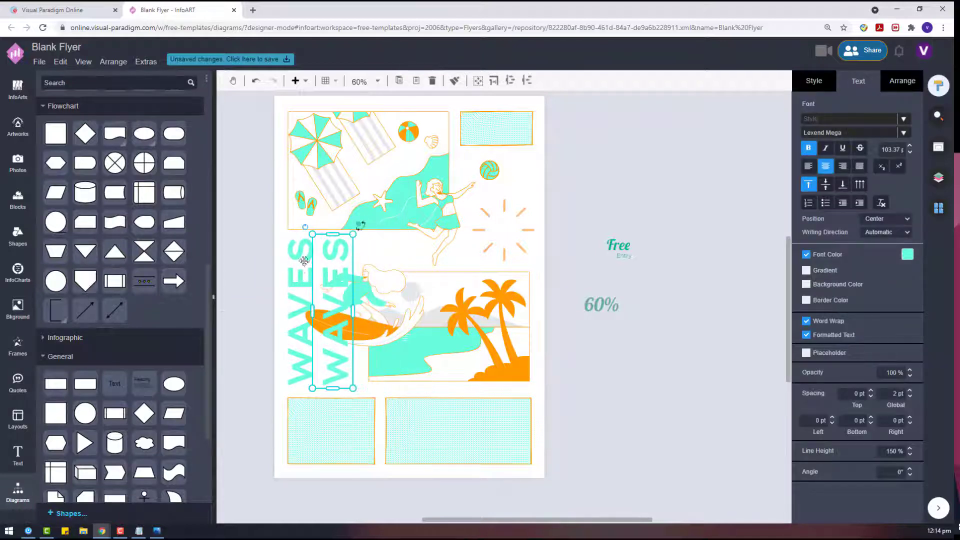
right_click(336, 255)
mouse_move(493, 360)
left_click(536, 377)
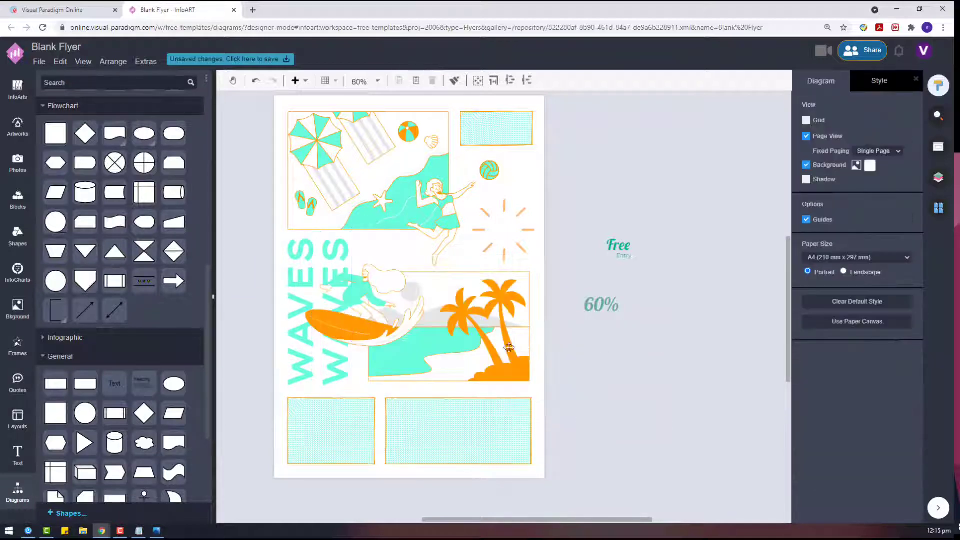
Step: Try orange and dark green as the font colour of the duplicated "WAVES" text
left_click(342, 260)
left_click(906, 255)
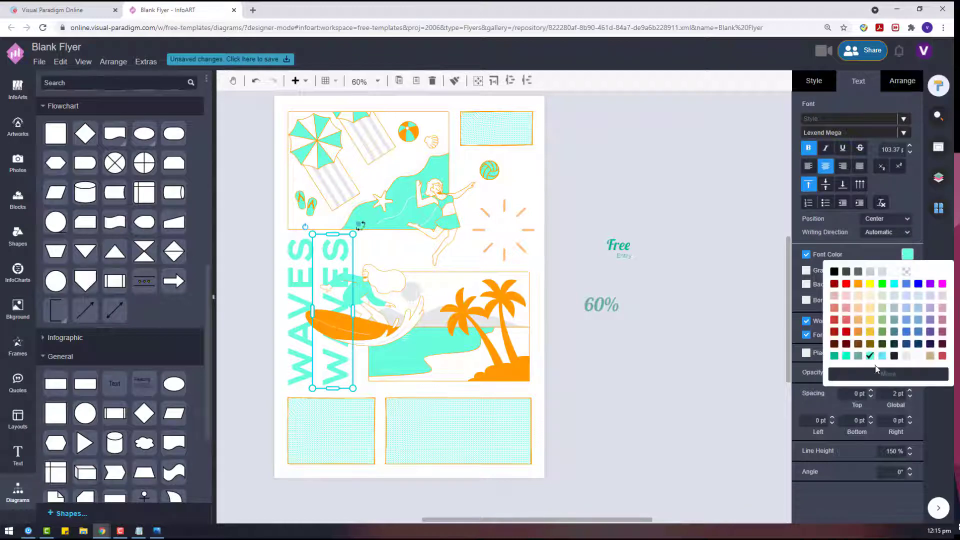
left_click(858, 284)
left_click(665, 397)
left_click(331, 254)
left_click(907, 254)
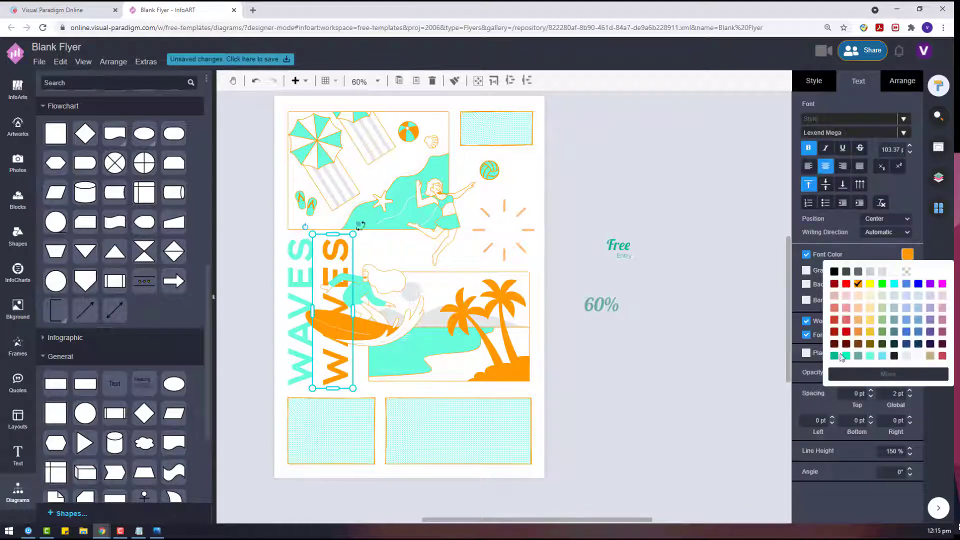
left_click(841, 356)
left_click(644, 369)
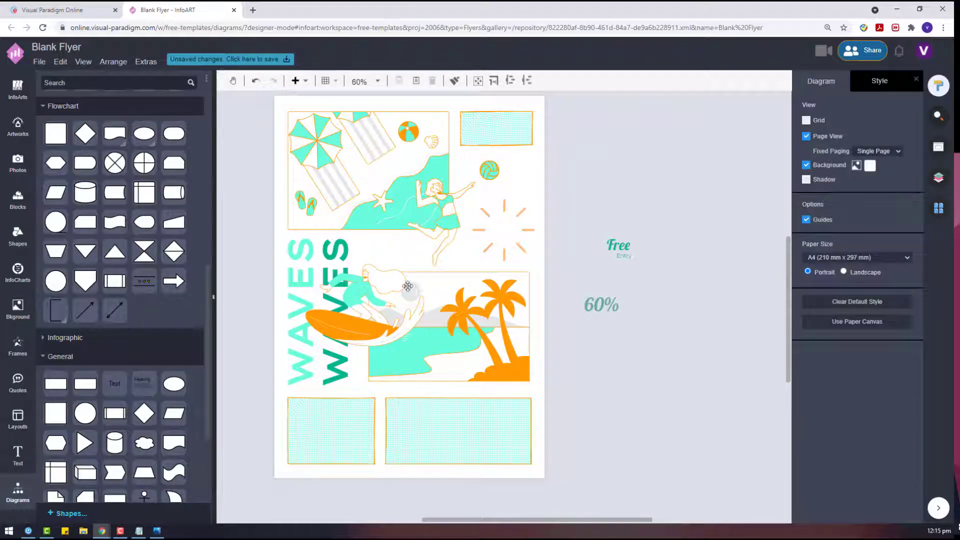
Step: Set the font colour of the duplicated "WAVES" text to a pale orange tint
left_click(303, 243)
left_click(906, 254)
left_click(867, 306)
left_click(709, 352)
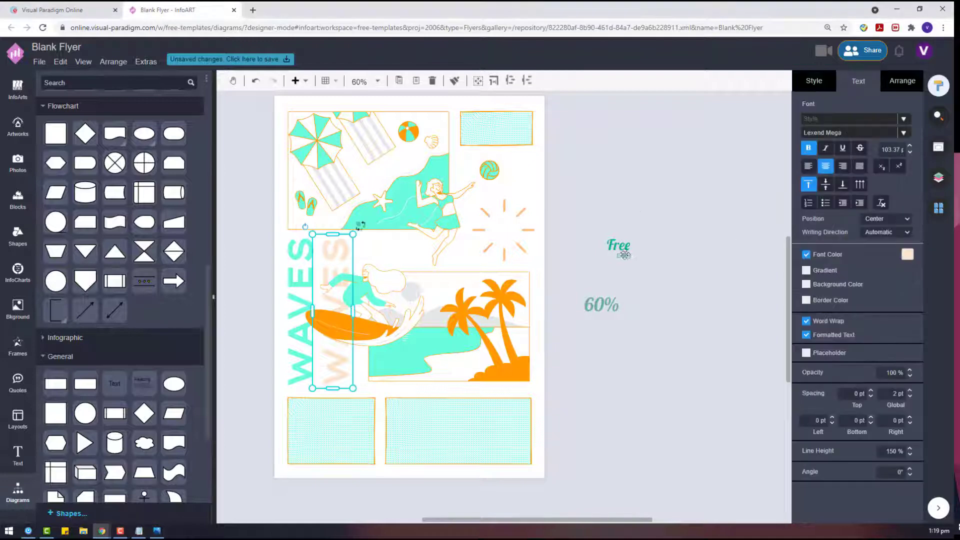
Step: Set the "Free" and "Entry" texts in Lexend Deca and move them into the centre of the sunburst
left_click_drag(653, 276, 580, 210)
left_click(818, 133)
left_click(800, 152)
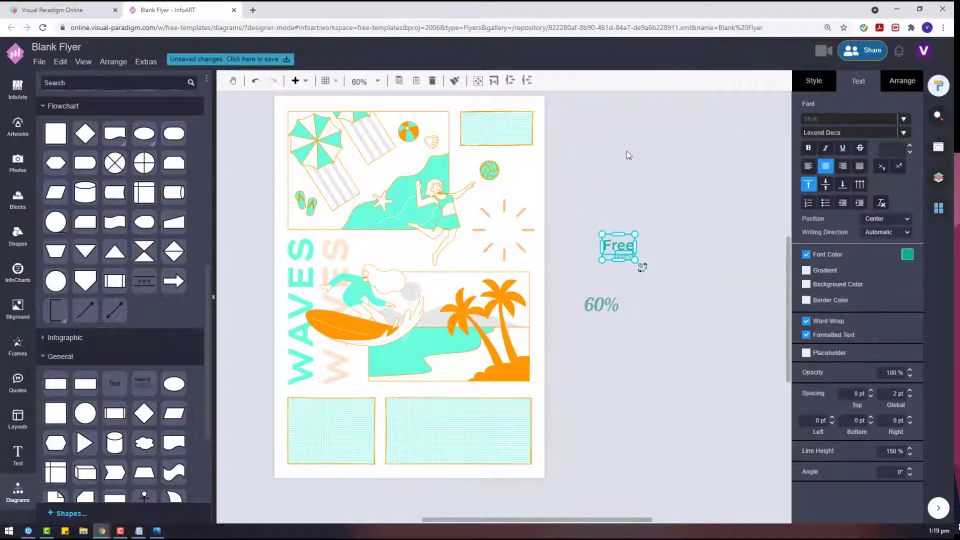
left_click(629, 155)
left_click_drag(653, 274, 509, 231)
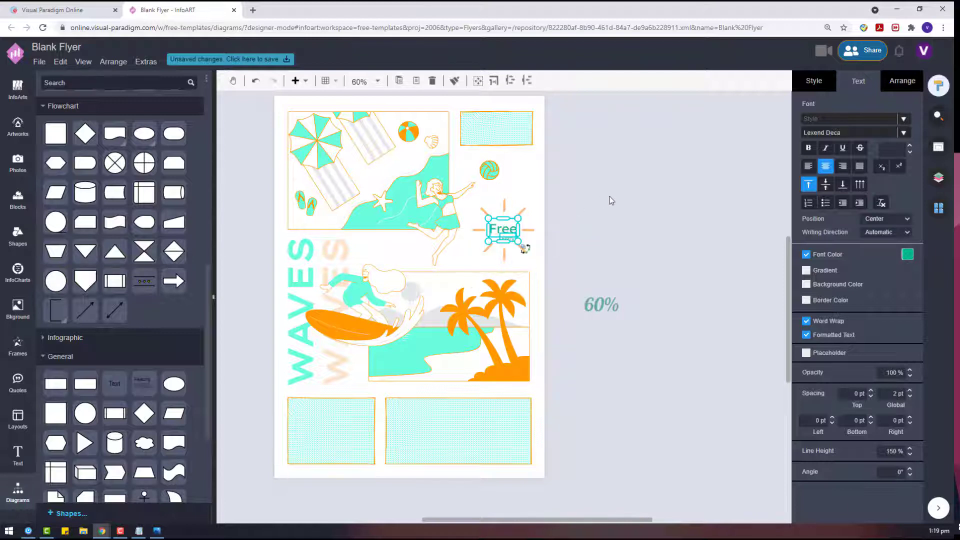
left_click(610, 200)
Step: Delete the "60%" text and place a duplicate of the "Free" text beside the page
left_click(606, 309)
key("Delete")
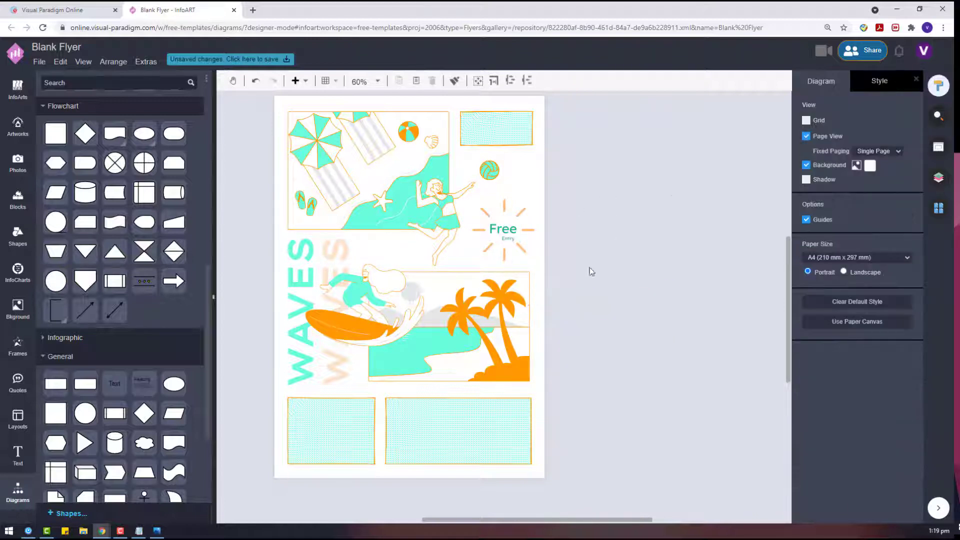
left_click(497, 227)
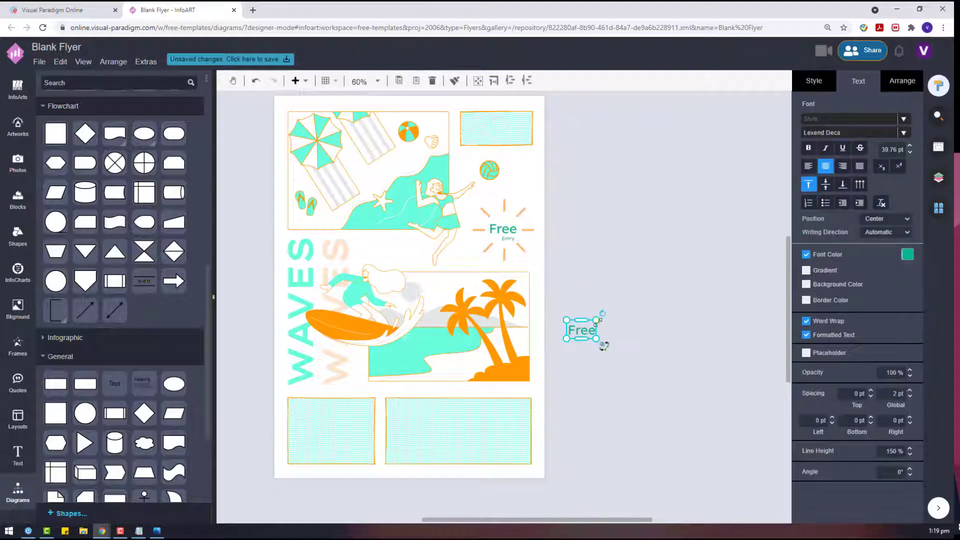
Step: Enlarge the volleyball player artwork and position it so her hand reaches the ball
left_click(443, 219)
left_click_drag(406, 265, 402, 271)
left_click(581, 283)
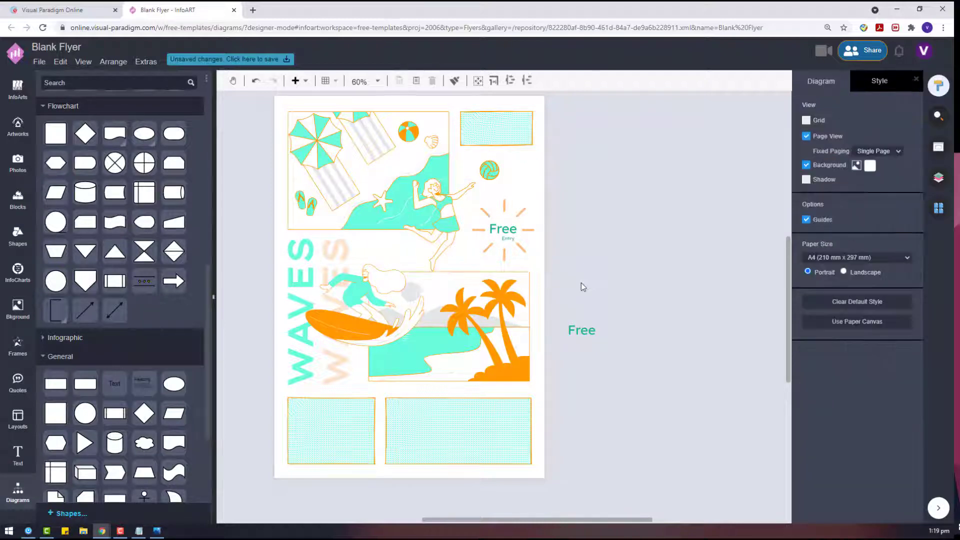
left_click(432, 227)
left_click(622, 234)
left_click(449, 252)
left_click_drag(472, 273, 480, 277)
mouse_move(456, 235)
left_mouse_down()
mouse_move(442, 215)
mouse_move(446, 221)
left_mouse_up()
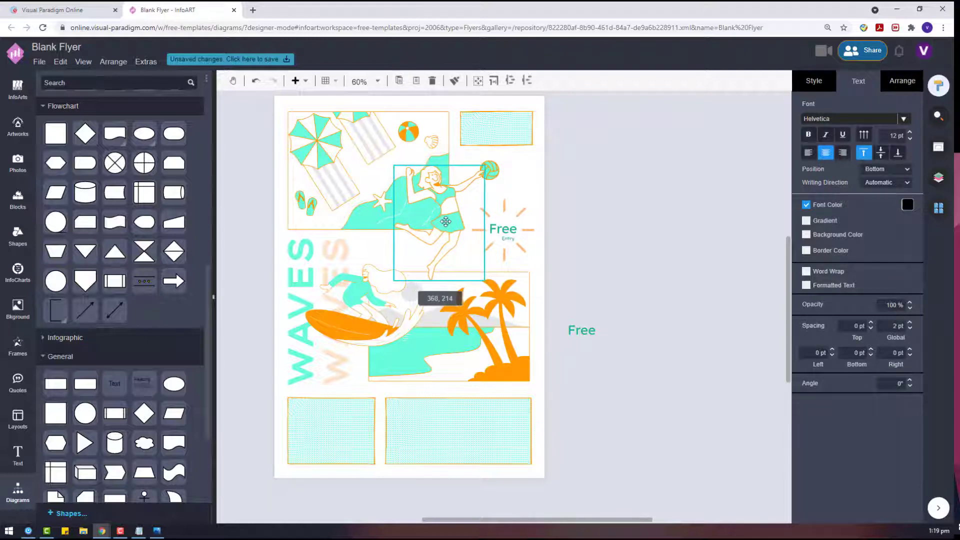
left_click(625, 249)
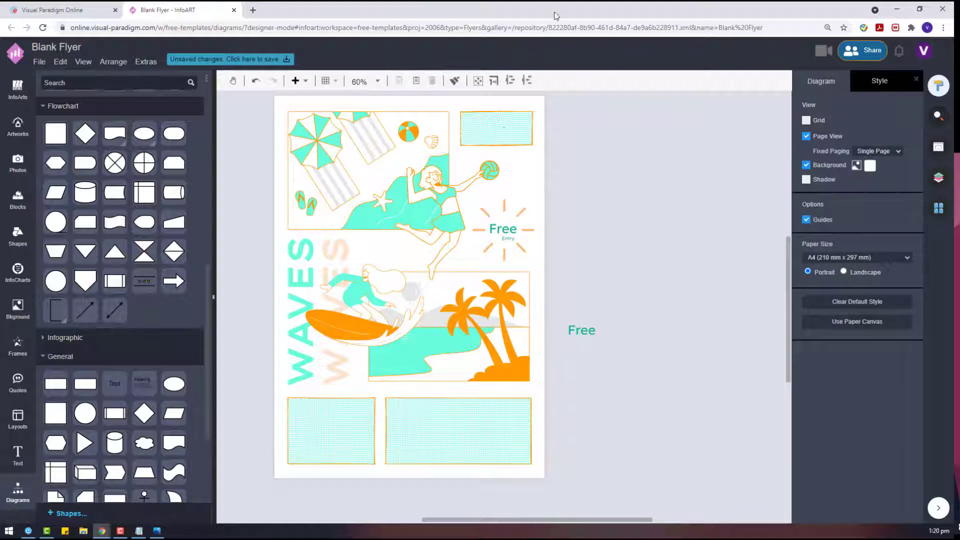
Step: Enlarge the duplicated "Free" text to about 100 pt, replace its wording with "30 JUN" and adjust its box height
left_click(587, 341)
left_click_drag(601, 344, 637, 338)
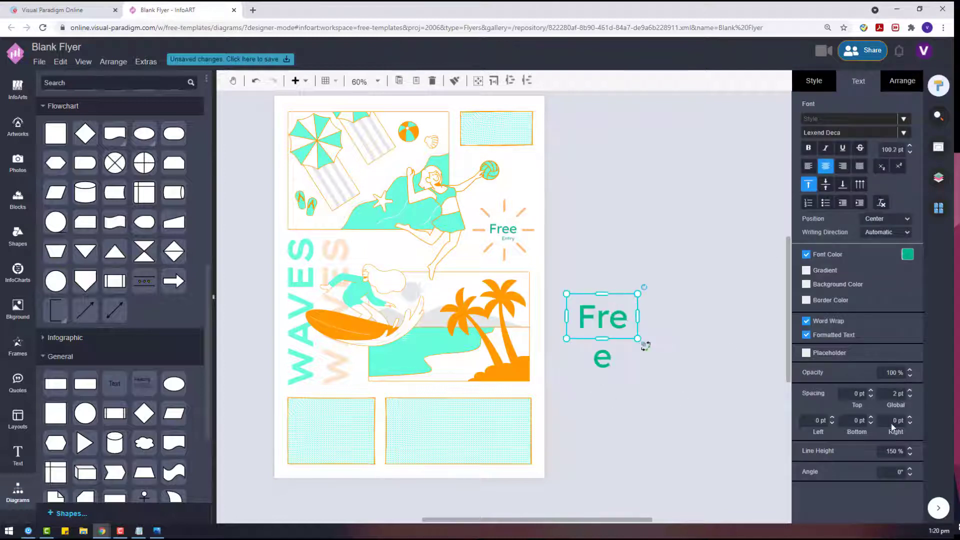
double_click(613, 305)
type("30 JUN")
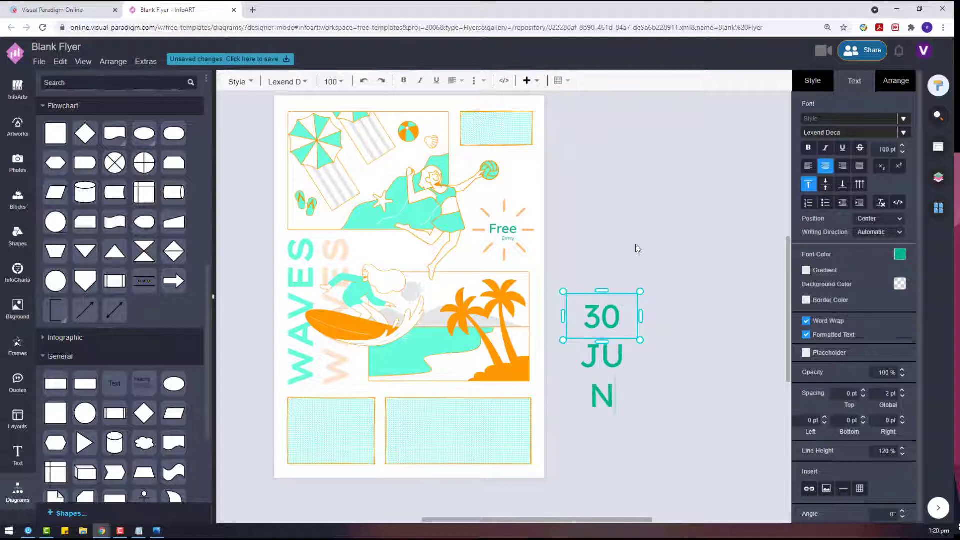
left_click(637, 249)
left_click(603, 316)
left_click_drag(602, 293, 602, 348)
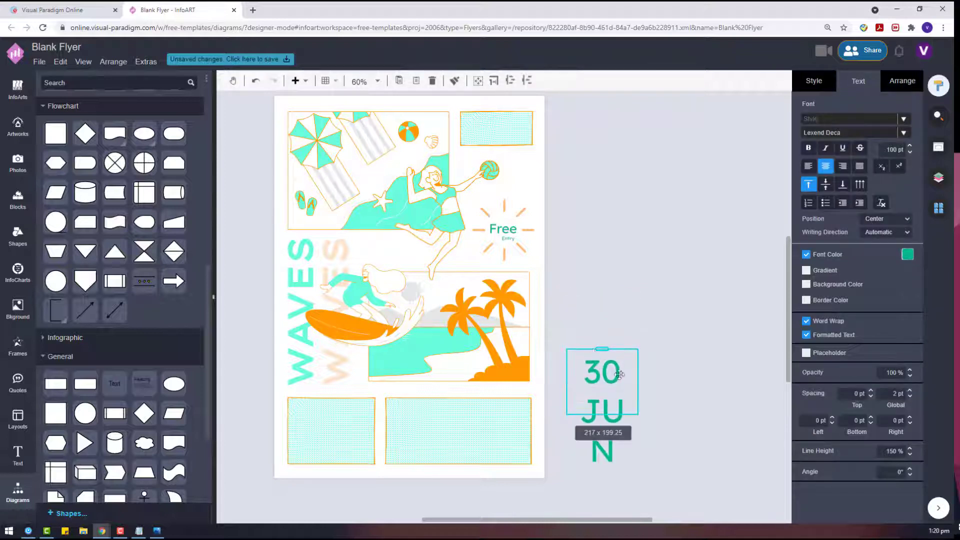
Step: Set the "30 JUN" text to 80 pt in white, widen it onto one line and fit it into a shallower box
left_click(895, 150)
type("80")
key("Return")
left_click(908, 254)
left_click(830, 267)
left_click_drag(638, 382, 677, 382)
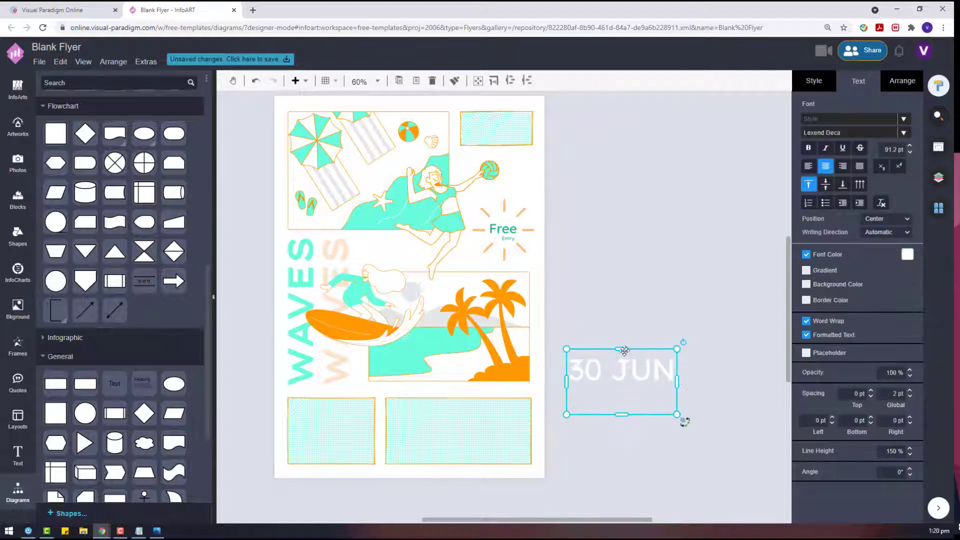
left_click_drag(622, 348, 705, 249)
left_click(898, 86)
left_click(847, 88)
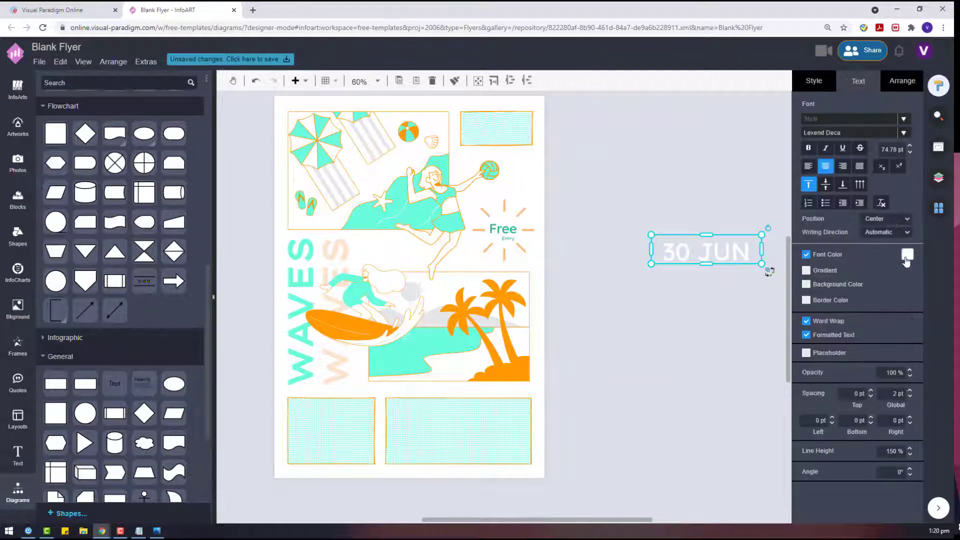
Step: Colour the "30 JUN" text orange and shrink it onto the dashed block in the page's upper right corner
left_click(906, 255)
left_click(863, 293)
left_click_drag(769, 271, 529, 131)
Step: Try the fonts Abril Fatface, Aldrich and Archivo Black on the "30 JUN" text
left_click(825, 132)
left_click(750, 260)
left_click(850, 132)
scroll(785, 235, "down", 3)
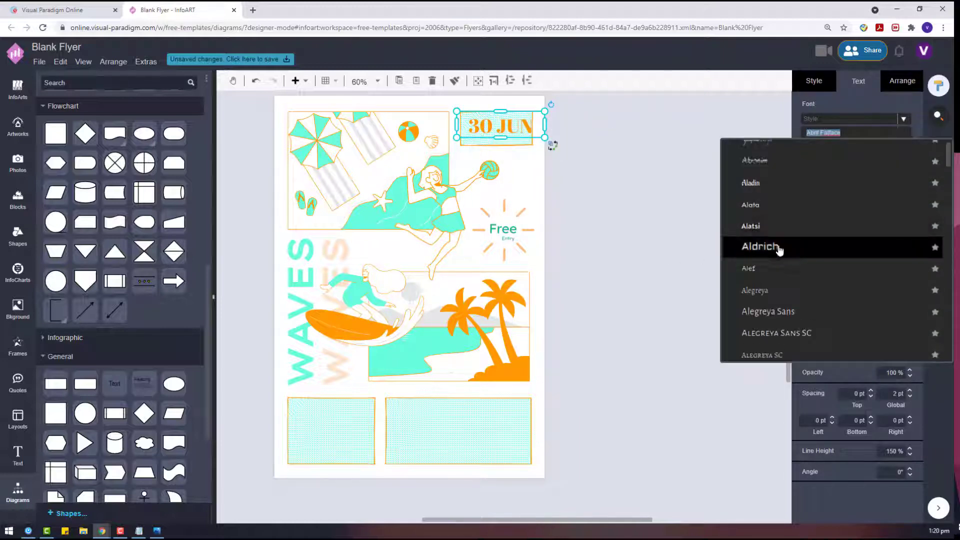
left_click(778, 250)
left_click(852, 135)
scroll(766, 264, "down", 10)
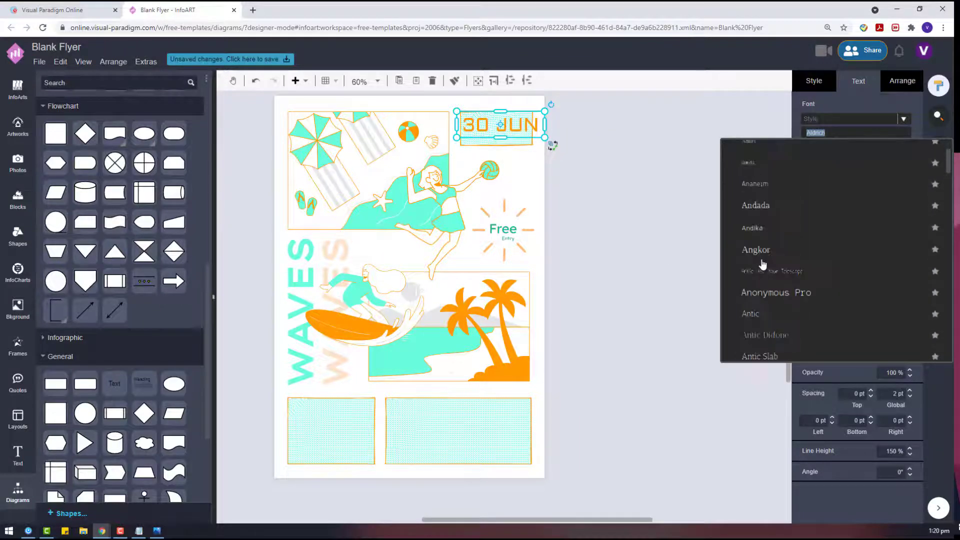
left_click(805, 216)
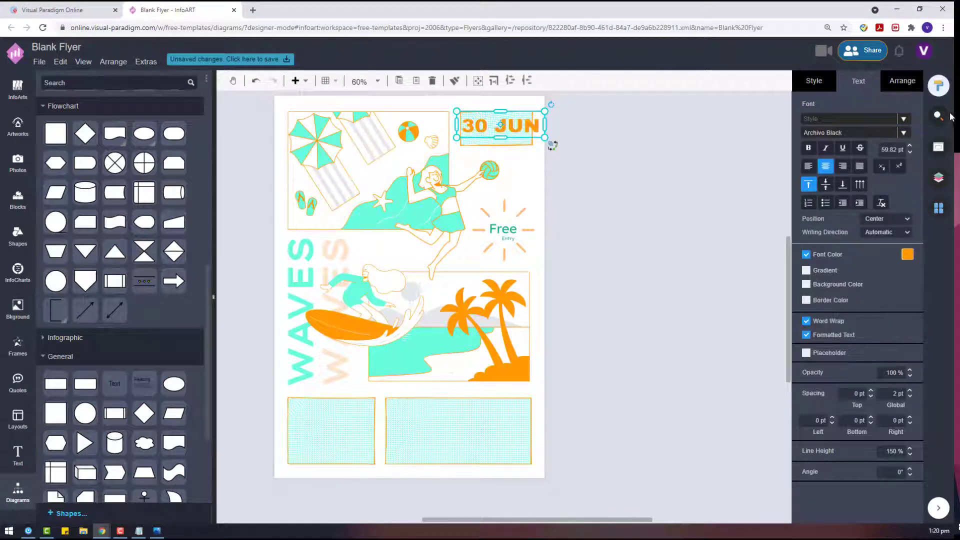
Step: Set the font of the "30 JUN" text to Bebas Neue
left_click(861, 133)
scroll(862, 221, "down", 10)
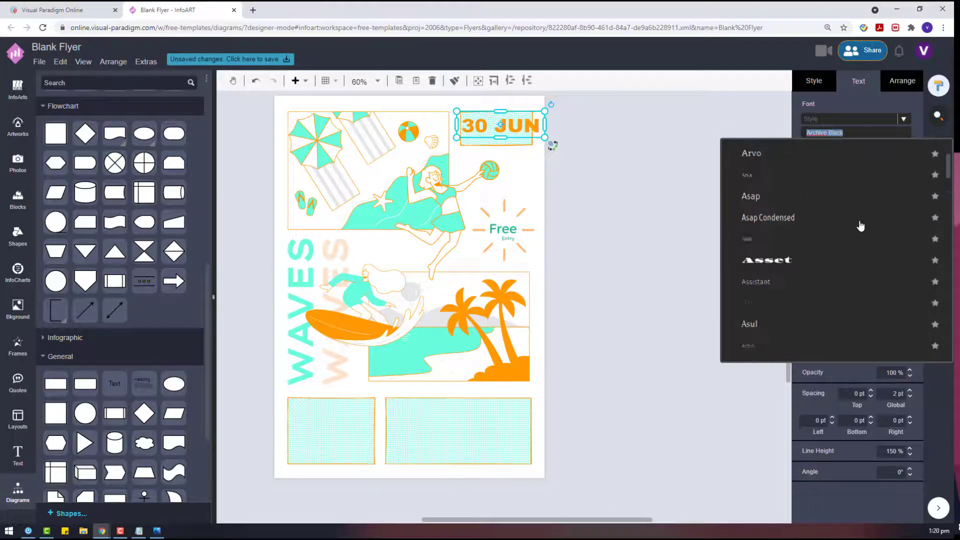
scroll(818, 241, "down", 8)
scroll(814, 227, "up", 3)
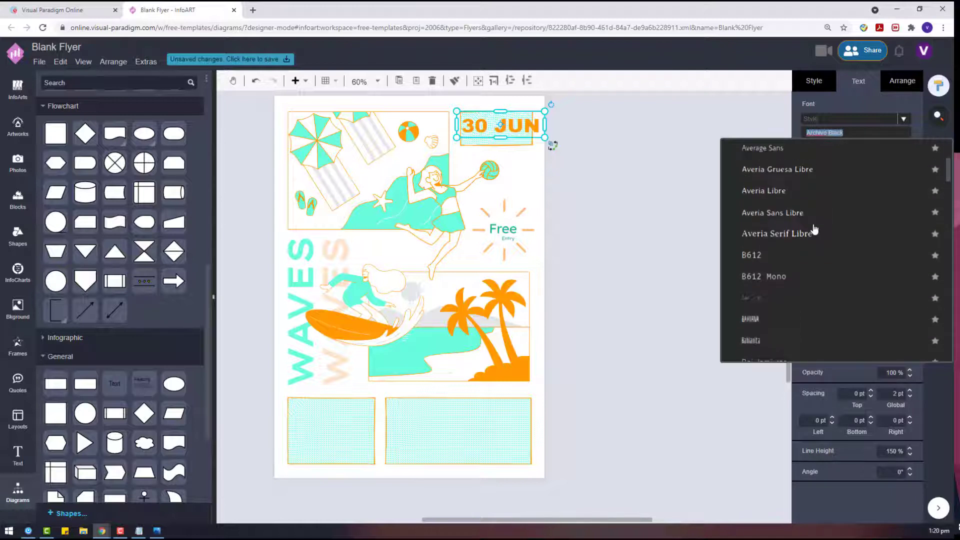
scroll(814, 228, "down", 6)
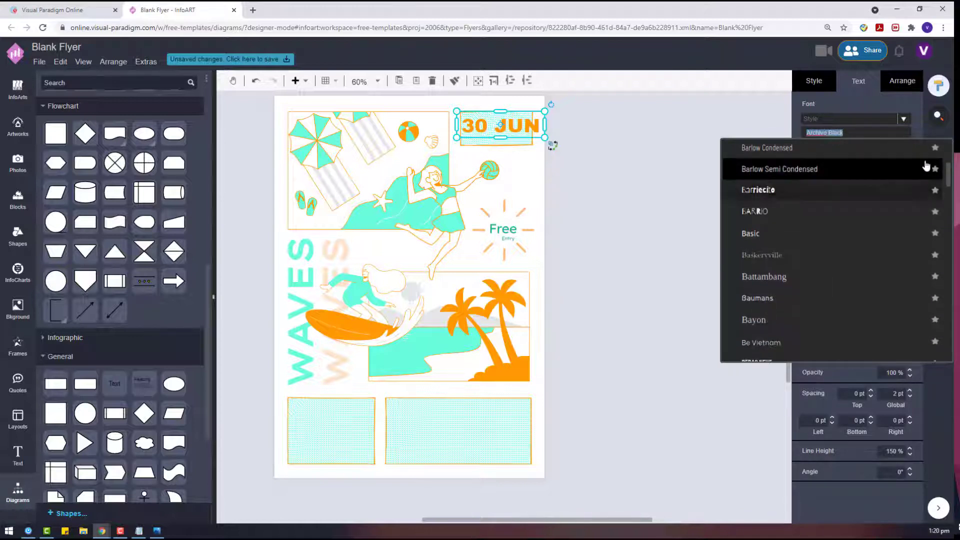
scroll(850, 219, "down", 3)
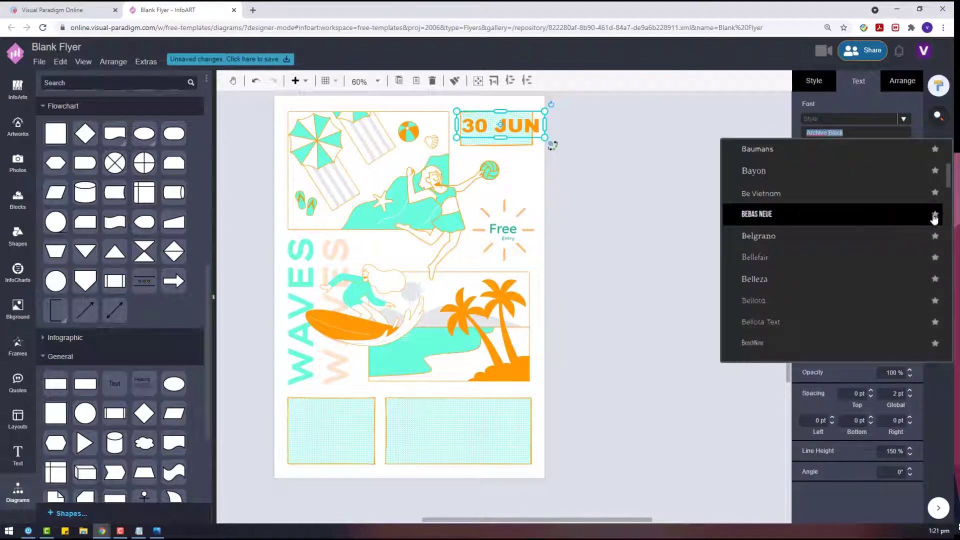
left_click(845, 215)
Step: Resize the "30 JUN" text box to about 212 × 103 pt and centre it on the dashed block
scroll(507, 228, "up", 3)
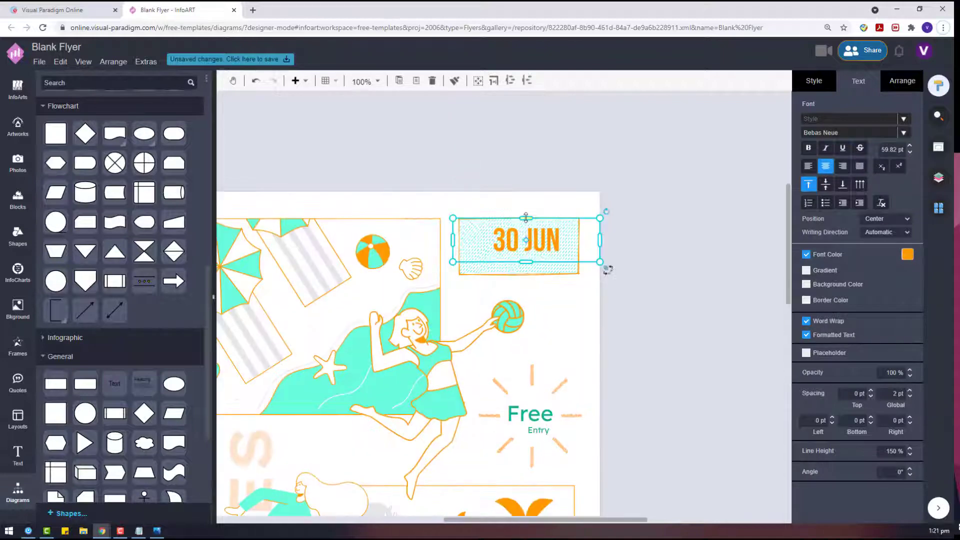
left_click_drag(525, 262, 525, 276)
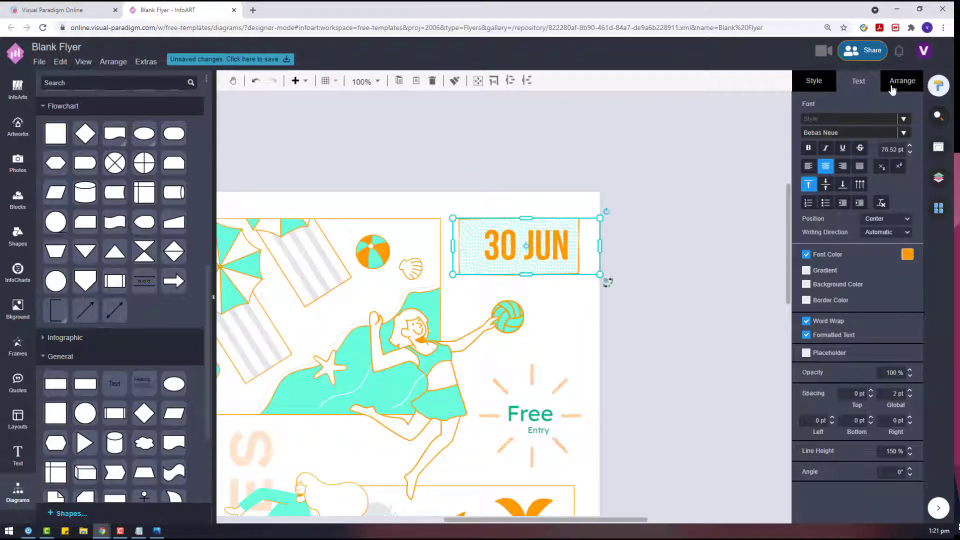
left_click(900, 84)
left_click_drag(453, 275, 453, 268)
left_click_drag(599, 243, 569, 244)
left_click_drag(511, 269, 513, 274)
left_click_drag(526, 249, 535, 249)
left_click(664, 241)
left_click(523, 244)
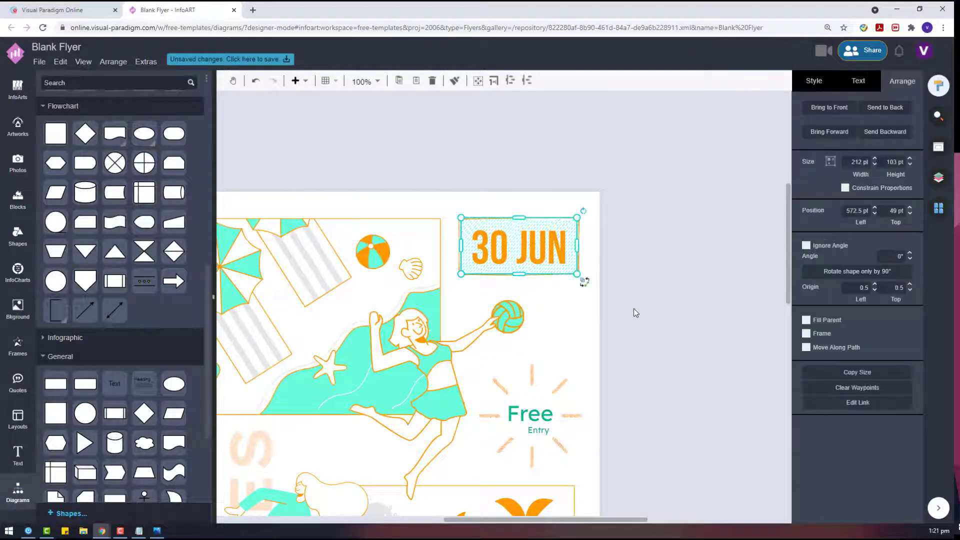
Step: Duplicate the "30 JUN" text and place the copy beside the page near the palm trees
scroll(634, 313, "down", 6)
scroll(634, 309, "up", 4)
key("ctrl+v")
left_click_drag(641, 290, 644, 410)
scroll(447, 332, "down", 3)
scroll(447, 332, "down", 3)
scroll(240, 365, "down", 3)
scroll(254, 364, "up", 4)
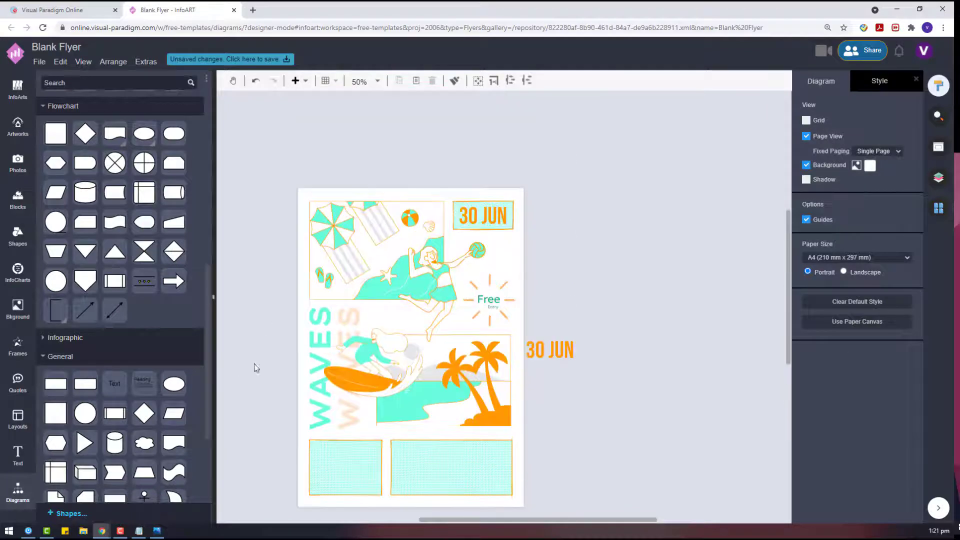
scroll(245, 330, "down", 3)
scroll(240, 303, "up", 1)
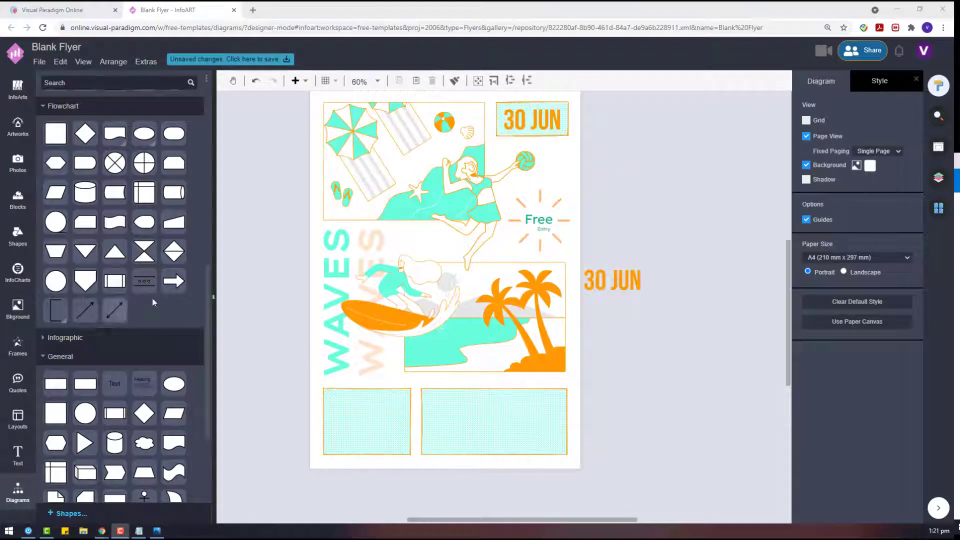
Step: Move the copied "30 JUN" text to the page's lower edge and widen its box to about 436 pt
scroll(601, 230, "down", 1)
left_click(621, 239)
scroll(595, 233, "down", 2)
left_click_drag(629, 137, 483, 344)
scroll(414, 208, "up", 1)
scroll(490, 280, "up", 4)
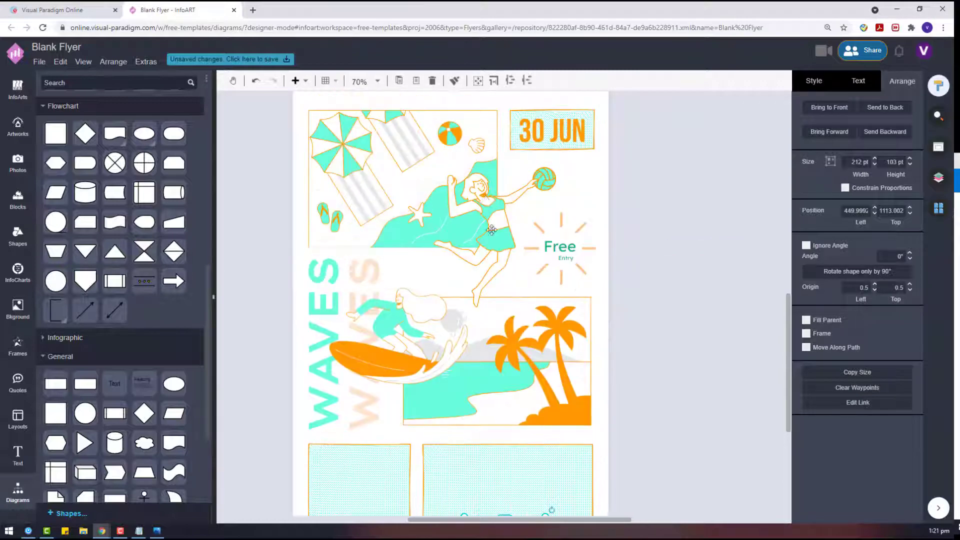
scroll(495, 284, "down", 5)
left_click_drag(546, 285, 634, 287)
Step: Replace the copied text's wording with "SUMMER" and "PARTY" on two lines
double_click(551, 283)
type("SUMMER")
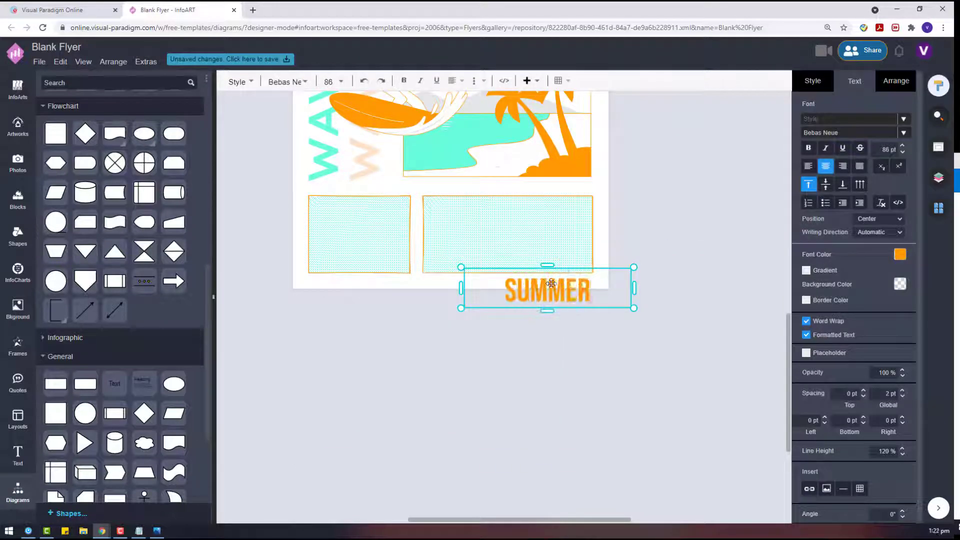
key("Return")
type("PARTY")
left_click(584, 280)
Step: Increase the "SUMMER PARTY" text box height to about 213 pt and duplicate the text
left_click(613, 303)
key("ctrl+c")
key("ctrl+v")
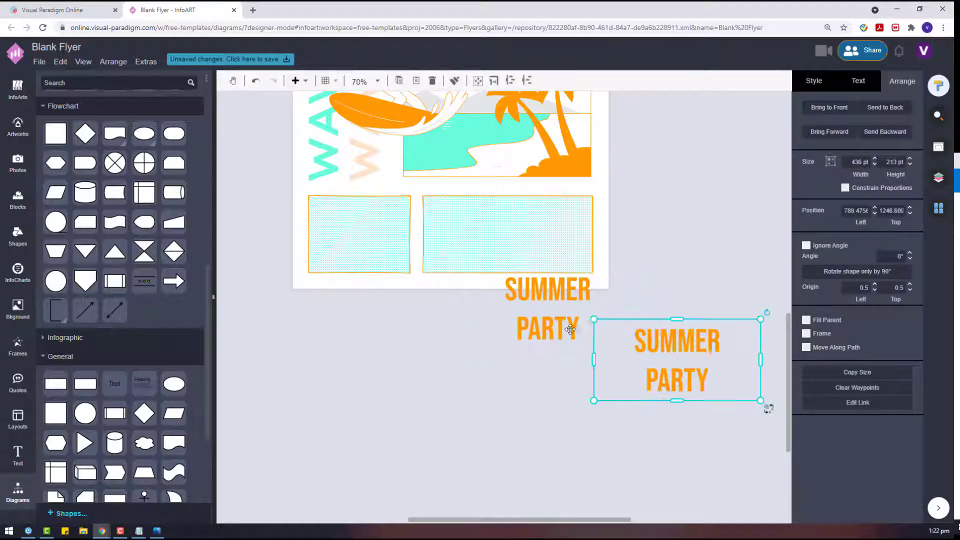
Step: Remove "PARTY" from the first "SUMMER PARTY" text and move the remaining "SUMMER" over the smaller dashed block
double_click(569, 330)
left_click_drag(580, 332, 510, 333)
key("BackSpace")
left_click(555, 388)
left_click_drag(570, 294, 364, 224)
Step: Remove "SUMMER" from the duplicated text and move the remaining "PARTY" below the page, under the smaller dashed block
double_click(694, 342)
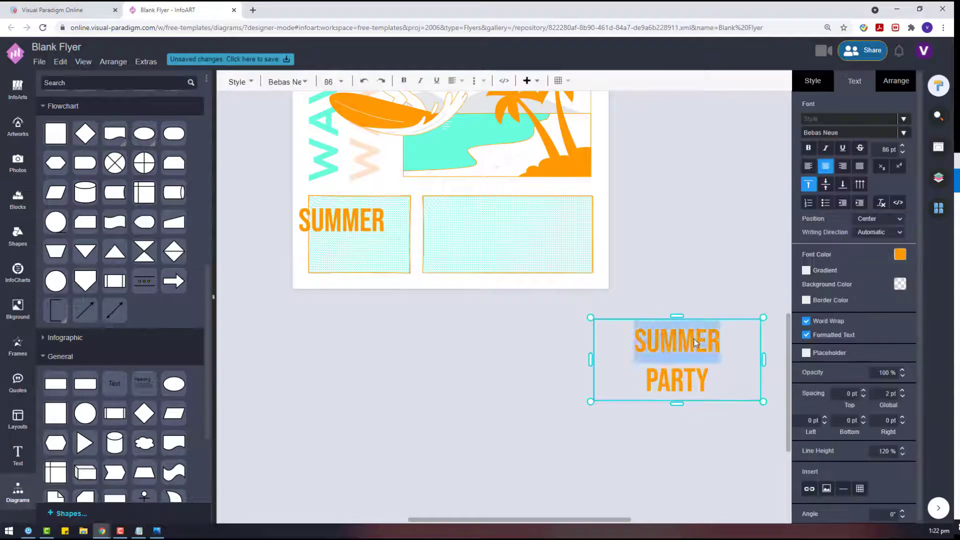
key("BackSpace")
left_click(631, 420)
left_click(677, 339)
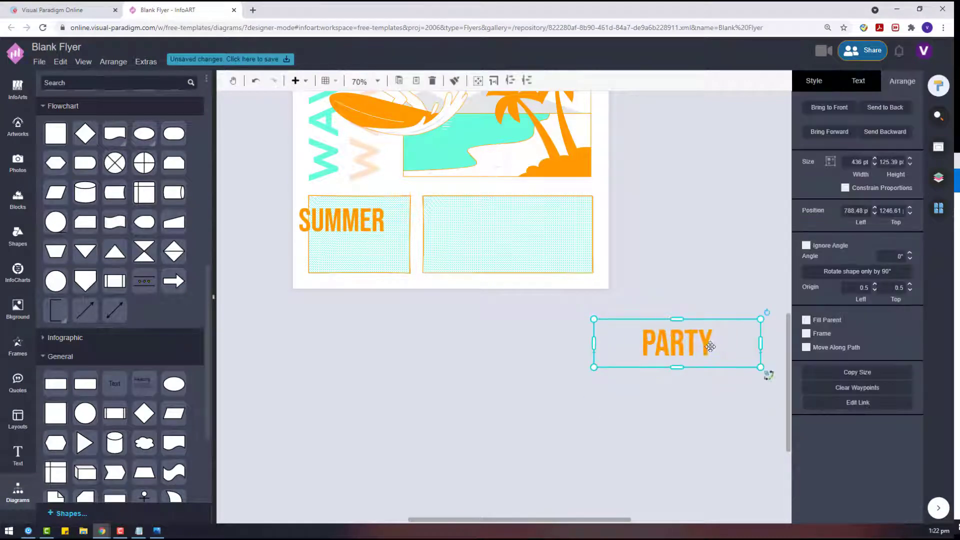
left_click_drag(710, 346, 401, 386)
Step: Stack "SUMMER" centred above "PARTY" below the page and set the "PARTY" box width to 316 pt
left_click_drag(358, 219, 384, 355)
left_click(397, 383, "shift")
left_click(825, 360)
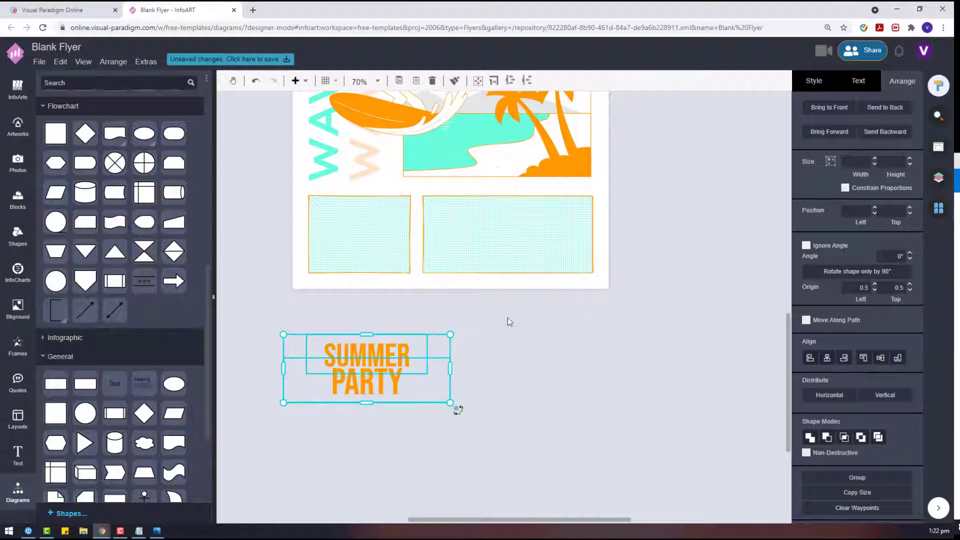
left_click(593, 329)
left_click(383, 355)
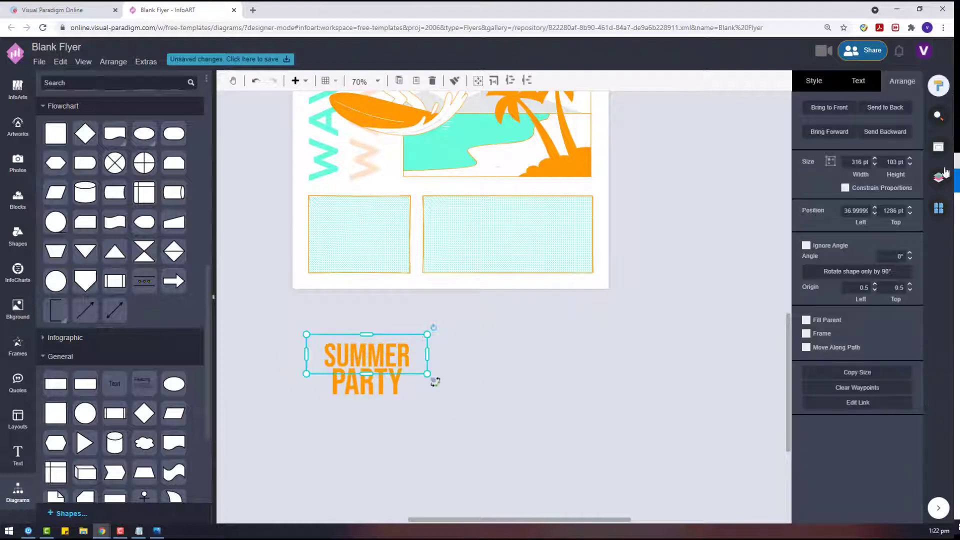
left_click(351, 376)
left_click(516, 391)
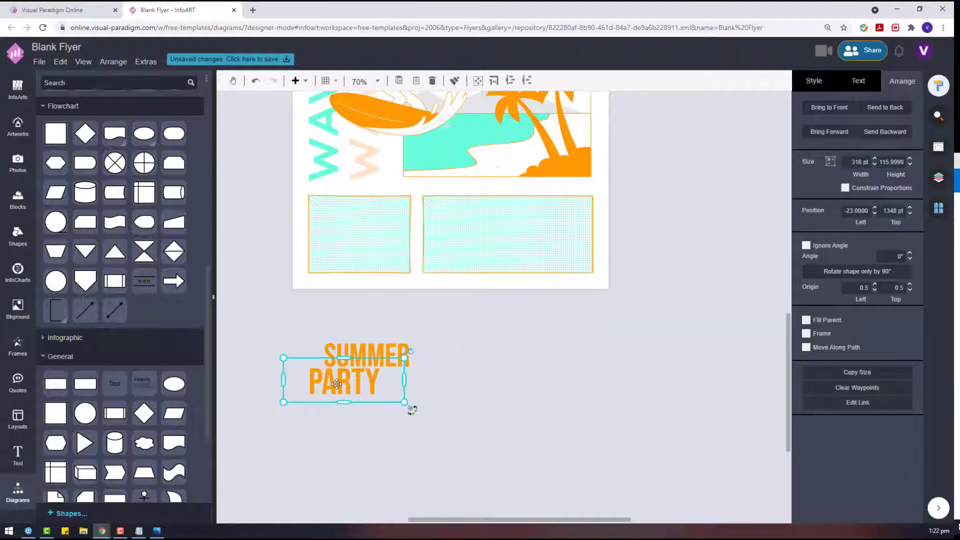
Step: Enlarge the "PARTY" text beneath "SUMMER" to about 146 pt high and move both words onto the smaller dashed block
mouse_move(336, 389)
left_mouse_down()
mouse_move(362, 393)
mouse_move(364, 418)
left_mouse_up()
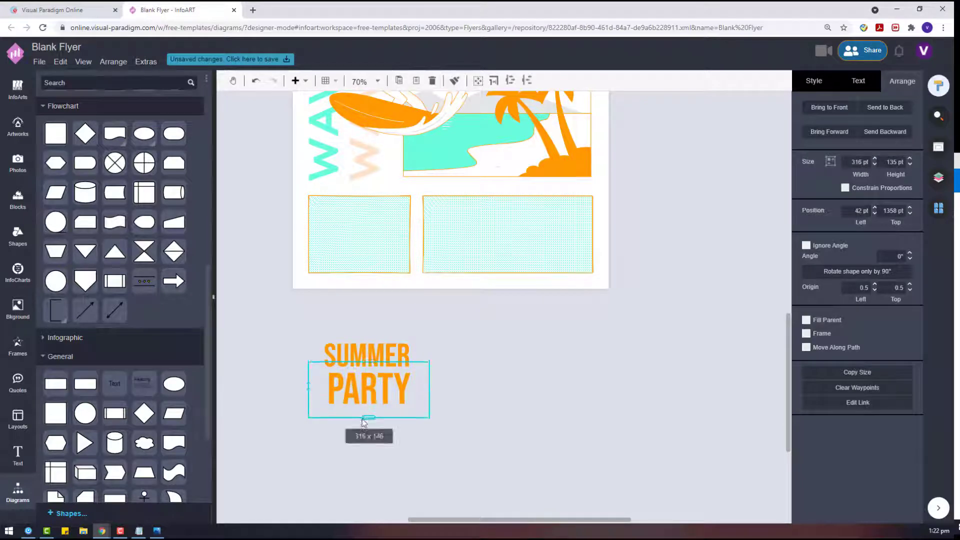
left_click_drag(461, 453, 266, 314)
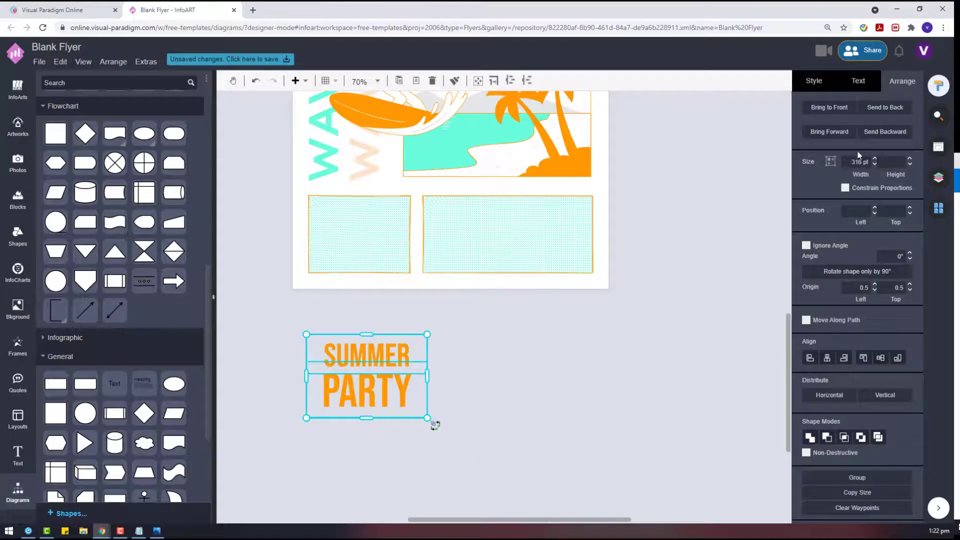
left_click_drag(374, 354, 366, 215)
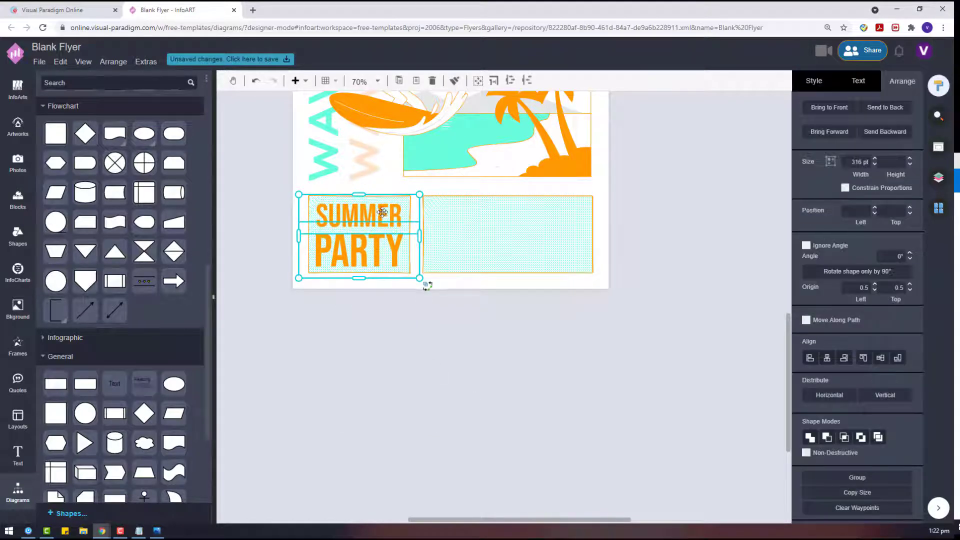
left_click(454, 386)
Step: Duplicate the "SUMMER" text and place the copy at the lower edge of the larger dashed block
scroll(454, 386, "up", 4)
left_click(384, 410)
left_click_drag(384, 410, 510, 463)
scroll(511, 463, "down", 4)
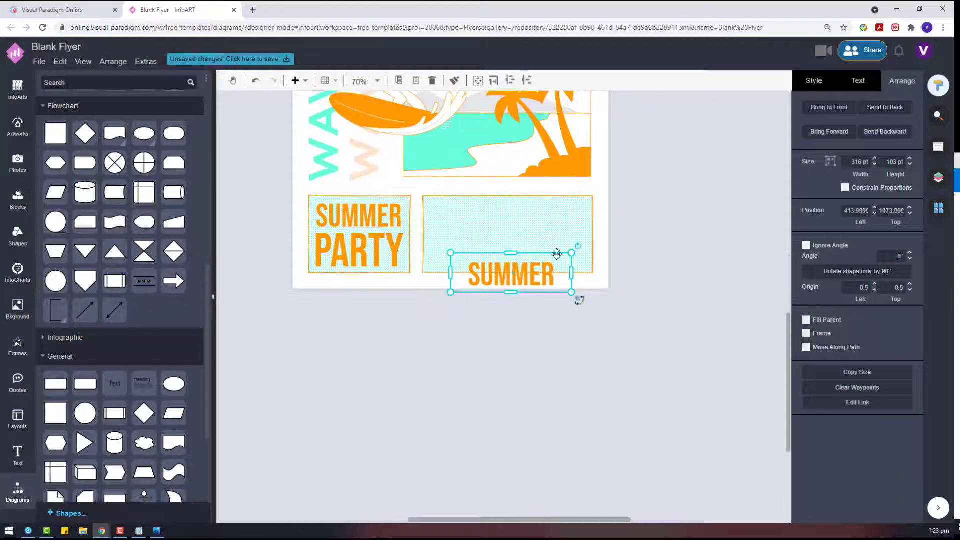
Step: Set the copied "SUMMER" text's font to Lexend Mega, move it below the page and widen its box to about 347 pt
left_click(855, 83)
left_click(836, 133)
left_click(803, 158)
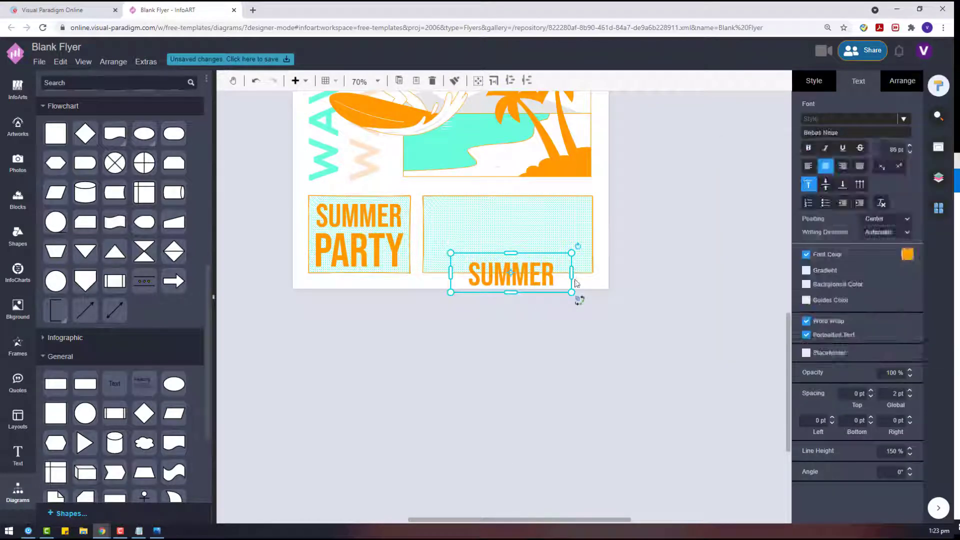
left_click(832, 133)
left_click(783, 195)
left_click_drag(510, 253, 505, 300)
left_click_drag(571, 318, 584, 319)
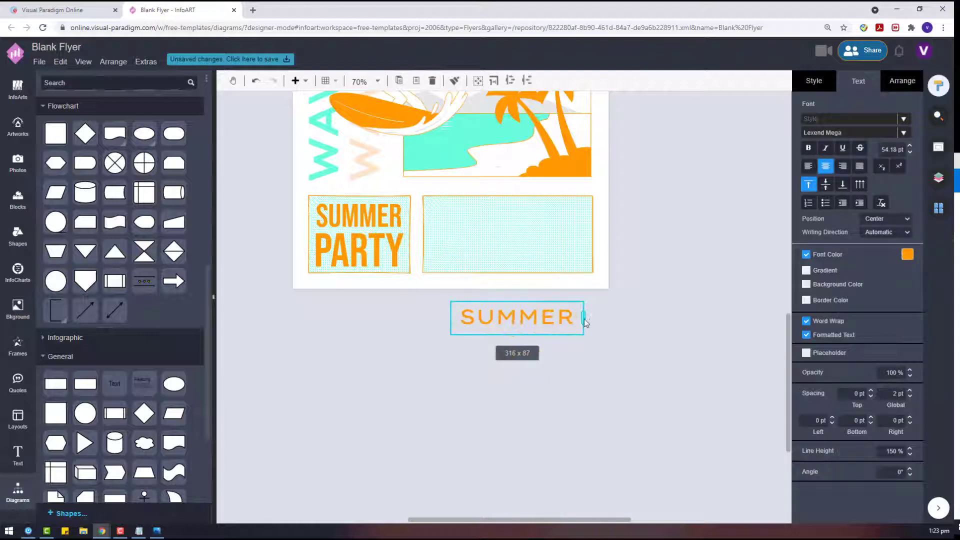
Step: Move the copied "SUMMER" text to the top of the larger dashed block and reduce its box height to about 45 pt
left_click_drag(517, 301, 516, 209)
left_click_drag(504, 197, 505, 202)
left_click(901, 89)
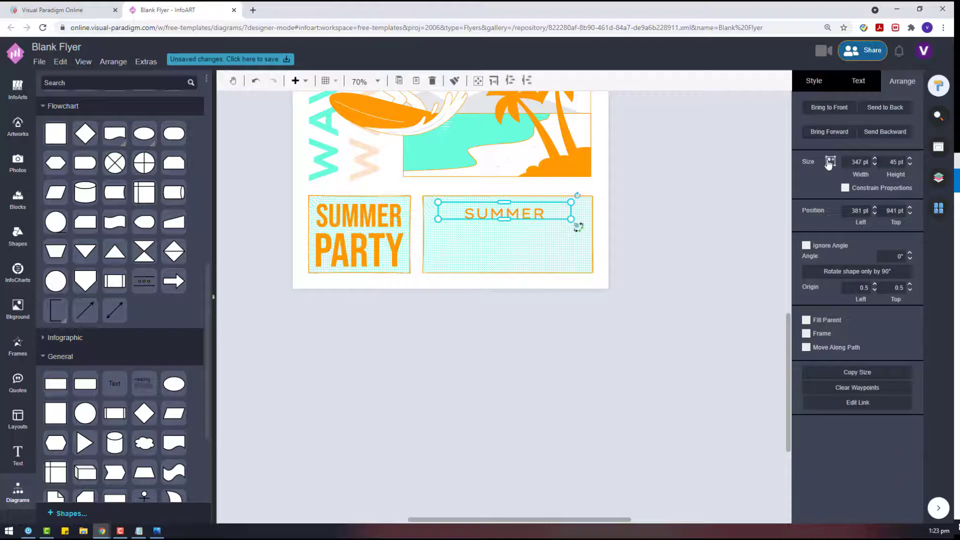
Step: Replace the copied text's wording with "SPECIAL PERFORMANCE BY"
double_click(462, 211)
type("SPECIAL PER")
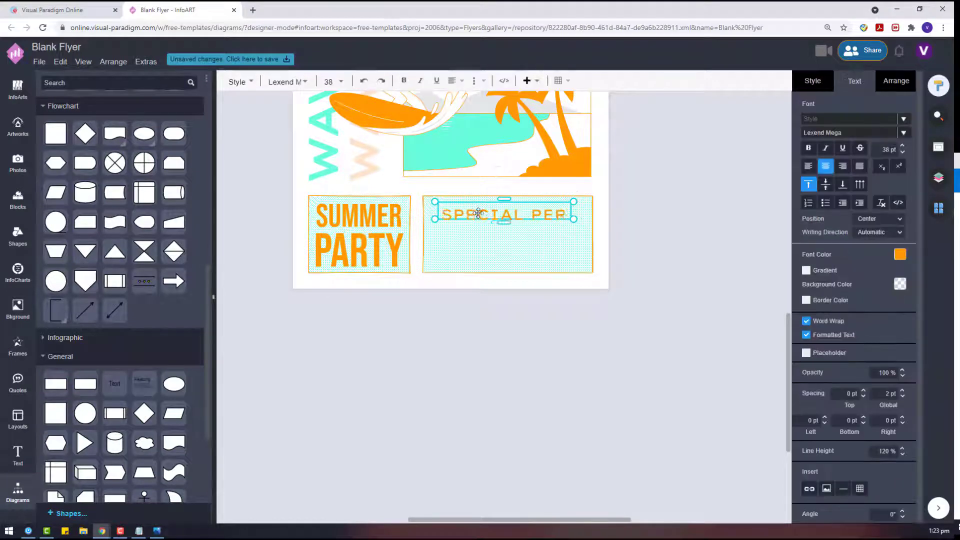
type("FORMANCE BY")
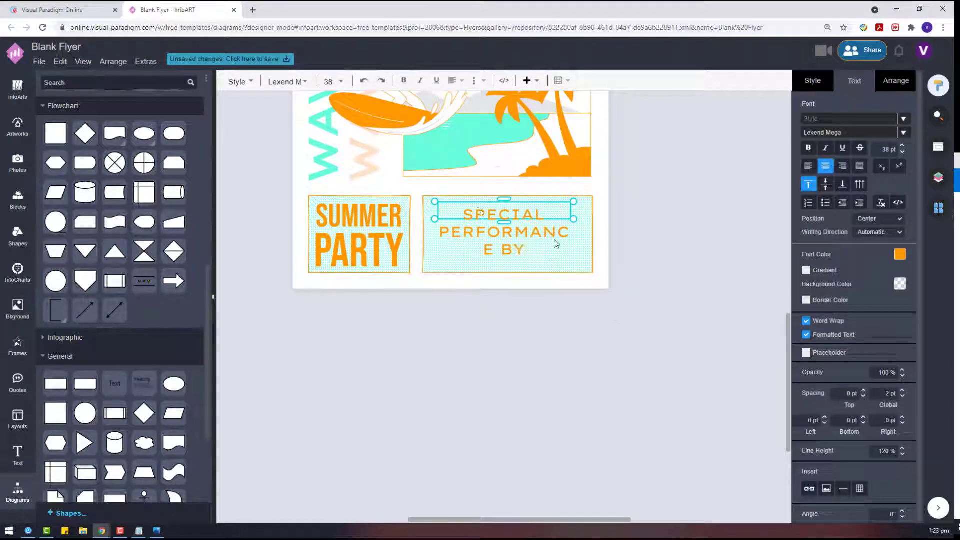
key("Escape")
Step: Resize the "SPECIAL PERFORMANCE BY" text to one line about 411 pt wide and 25 pt high near the block's upper edge
left_click_drag(505, 201, 506, 236)
left_click_drag(571, 246, 508, 223)
left_click(831, 165)
left_click(607, 210)
left_click(550, 212)
key("ctrl+z")
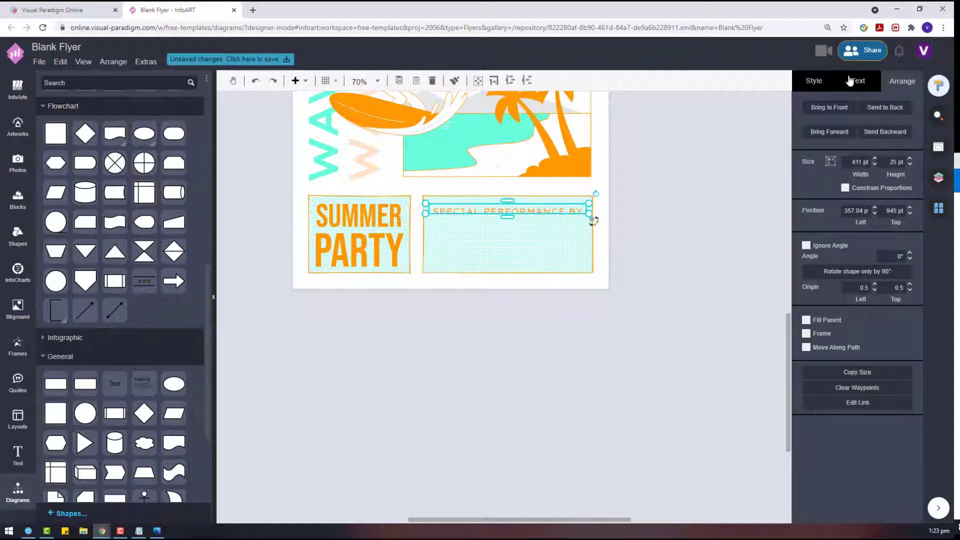
Step: Reduce the "SPECIAL PERFORMANCE BY" font size to 15 pt and place a duplicate of the text below the page
left_click(857, 80)
left_click(540, 216)
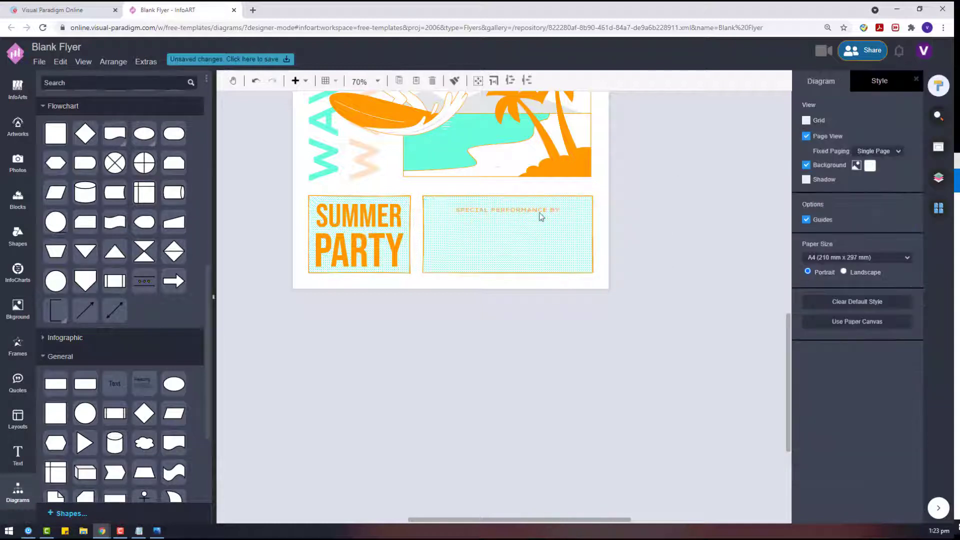
left_click(513, 210)
left_click_drag(512, 211, 540, 328)
Step: Duplicate "SUMMER", fit the copy across the larger block beneath "SPECIAL PERFORMANCE BY" and open its wording for editing
left_click(367, 220)
scroll(367, 220, "up", 1)
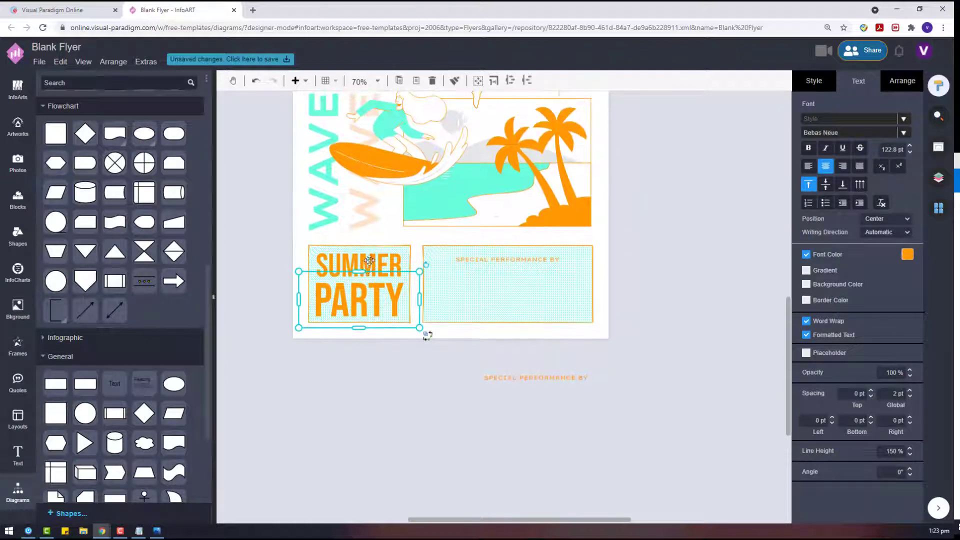
left_click(369, 260)
left_click(427, 291)
left_click_drag(496, 310, 511, 270)
left_click_drag(568, 282, 590, 283)
left_click_drag(447, 283, 429, 283)
double_click(502, 284)
type("ELEC")
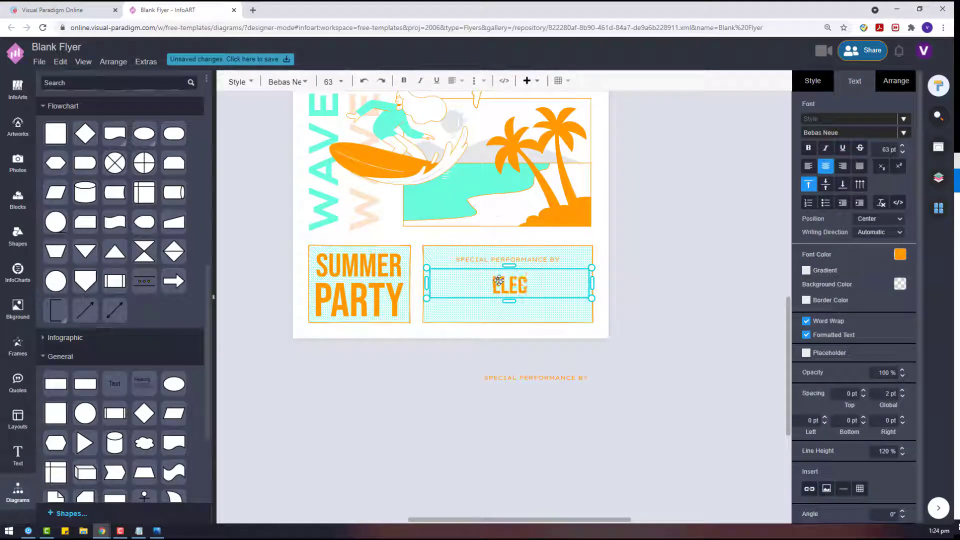
type("TROR")
key("BackSpace")
key("BackSpace")
key("BackSpace")
key("BackSpace")
key("BackSpace")
key("BackSpace")
key("BackSpace")
key("BackSpace")
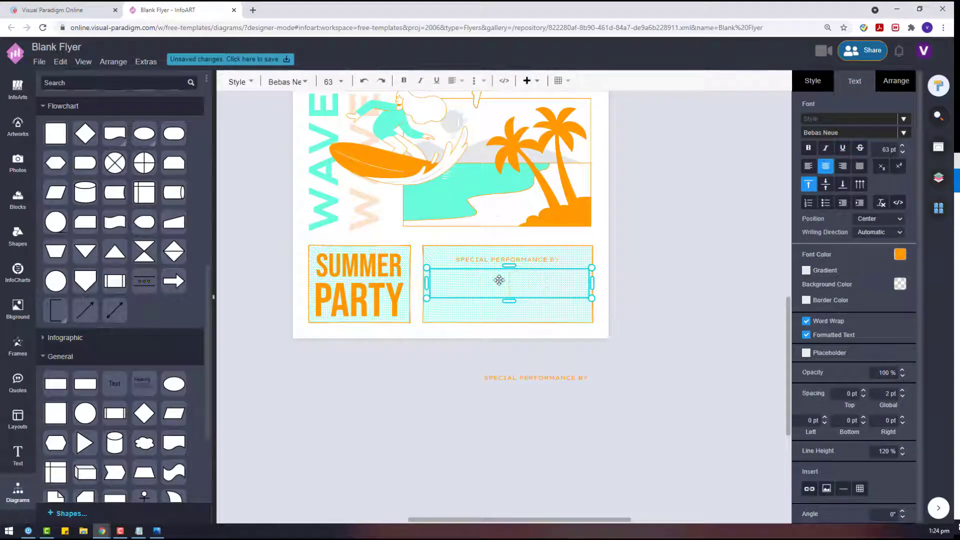
Step: Enter "MAXWELL BAND" as the copied text's wording and reposition it directly beneath "SPECIAL PERFORMANCE BY"
type("MAXWELL BAND")
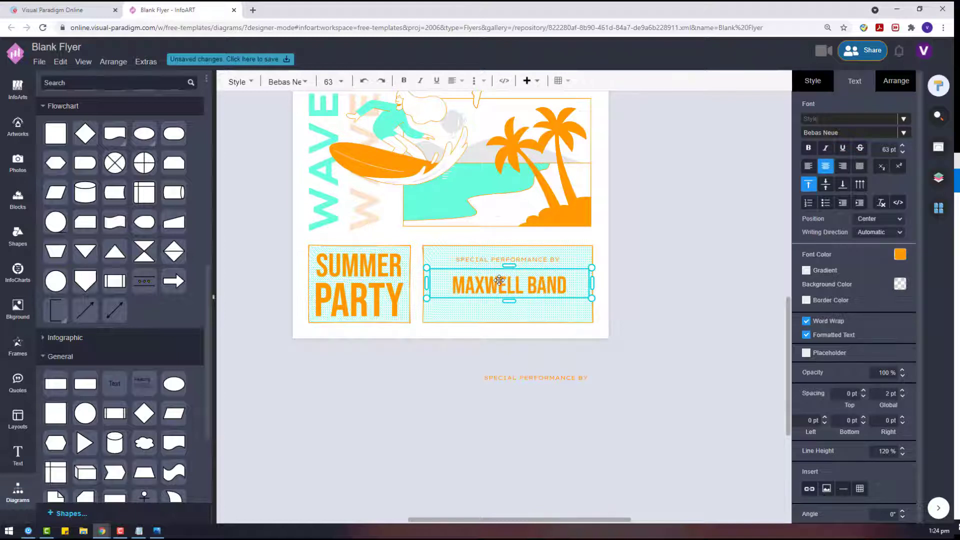
left_click(688, 267)
left_click_drag(512, 281, 505, 293)
Step: Give the "MAXWELL BAND" text a white fill, then narrow its box around the wording and centre it in the block
left_click(825, 89)
left_click(806, 158)
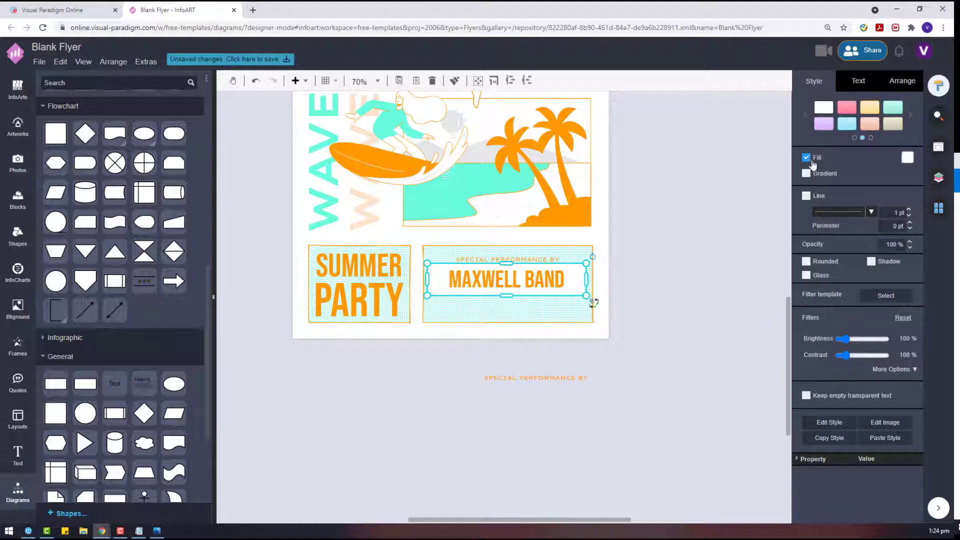
left_click(707, 299)
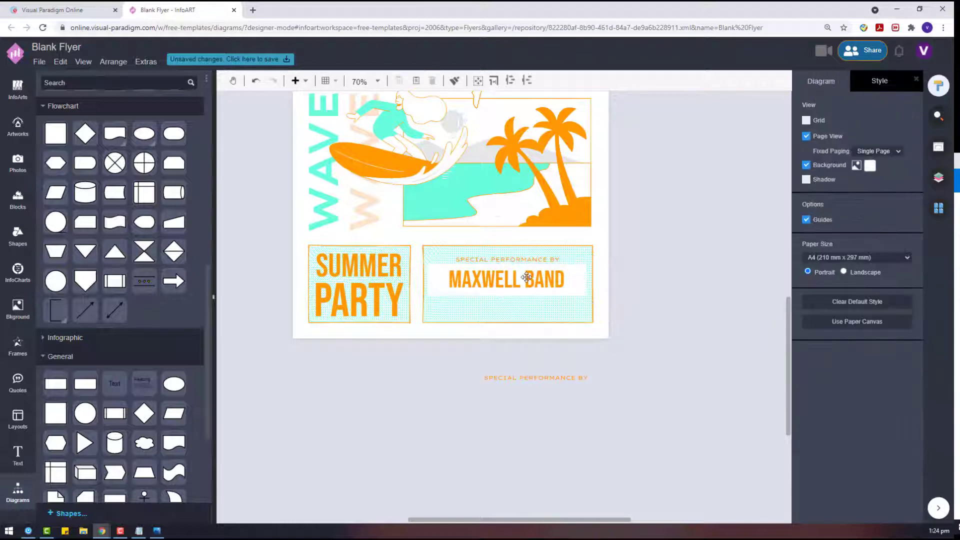
left_click(526, 278)
left_click(670, 278)
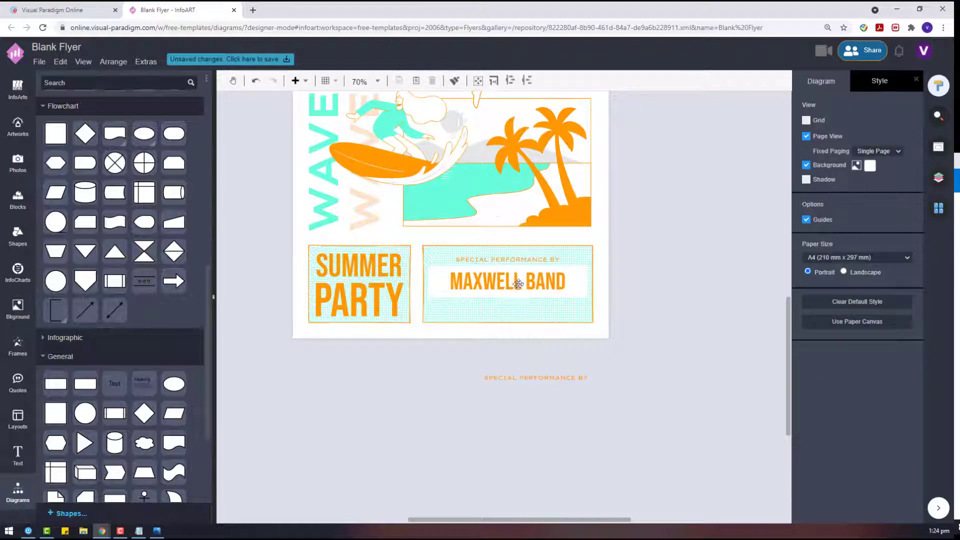
left_click(518, 284)
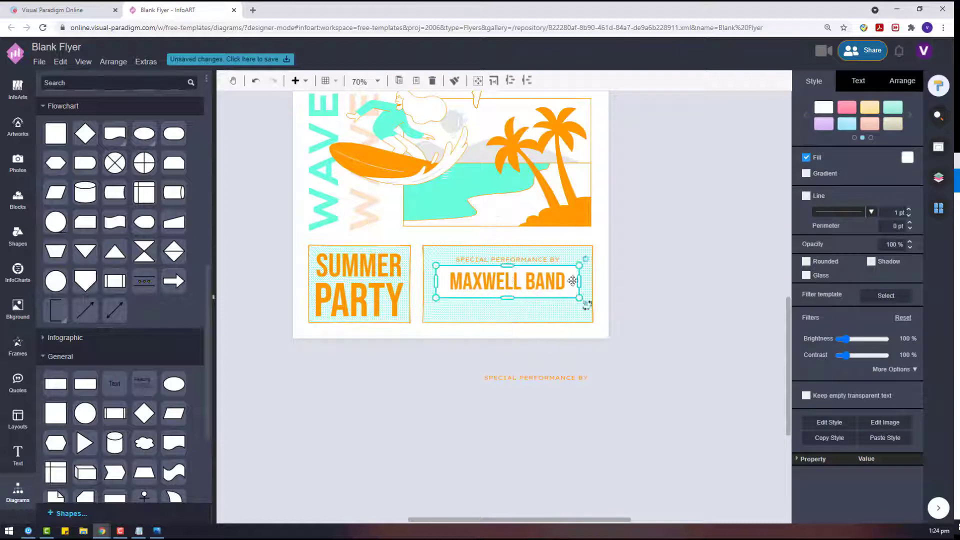
left_click(569, 294)
Step: Replace the spare text below the page with "JUNE 30 | FREE ENTRY | FREE MERCHANDISE" and enlarge its box
left_click(537, 373)
left_click(528, 374)
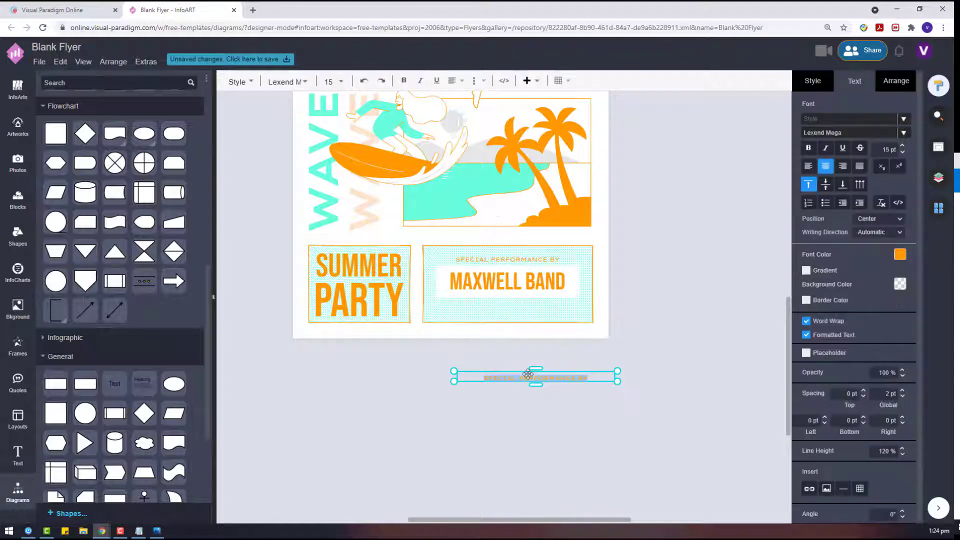
type("SEP")
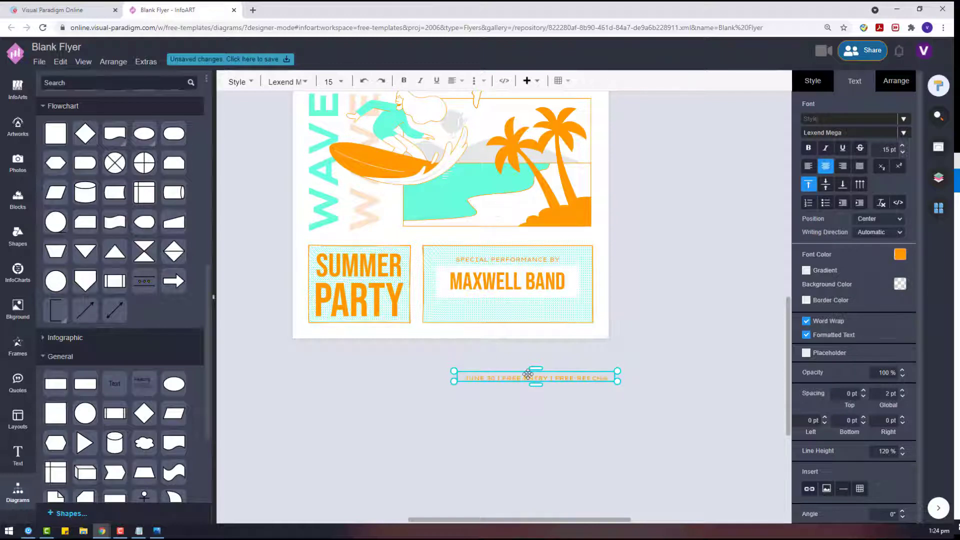
left_click(552, 393)
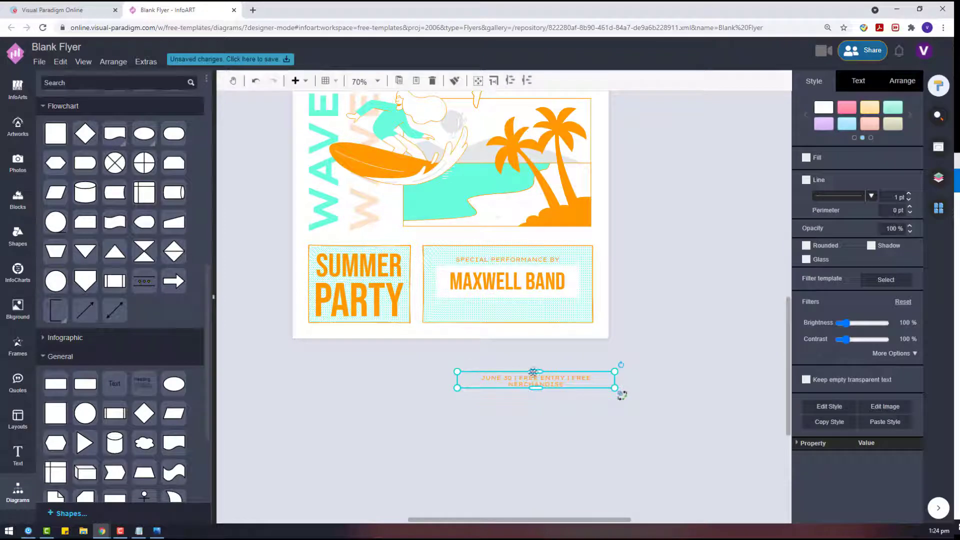
left_click_drag(621, 394, 659, 398)
double_click(524, 391)
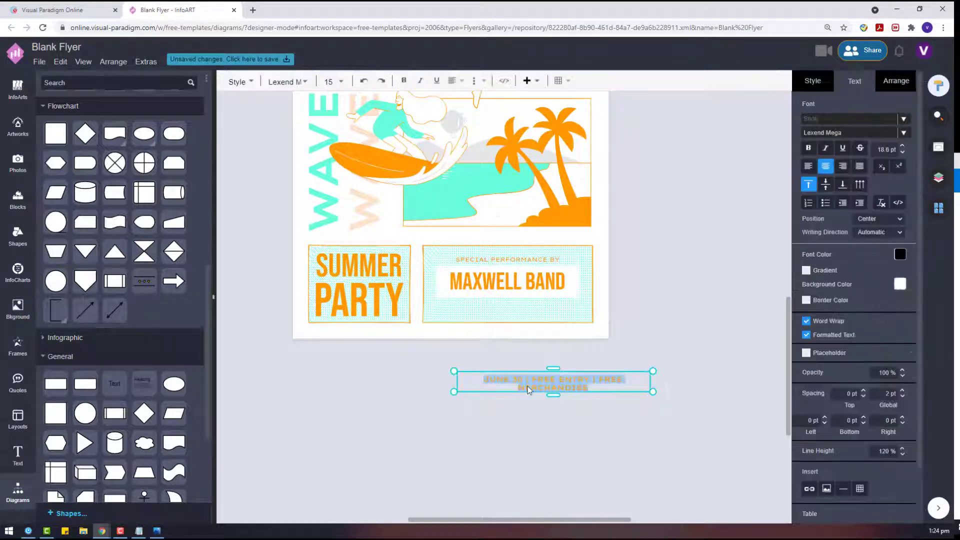
left_click(552, 375)
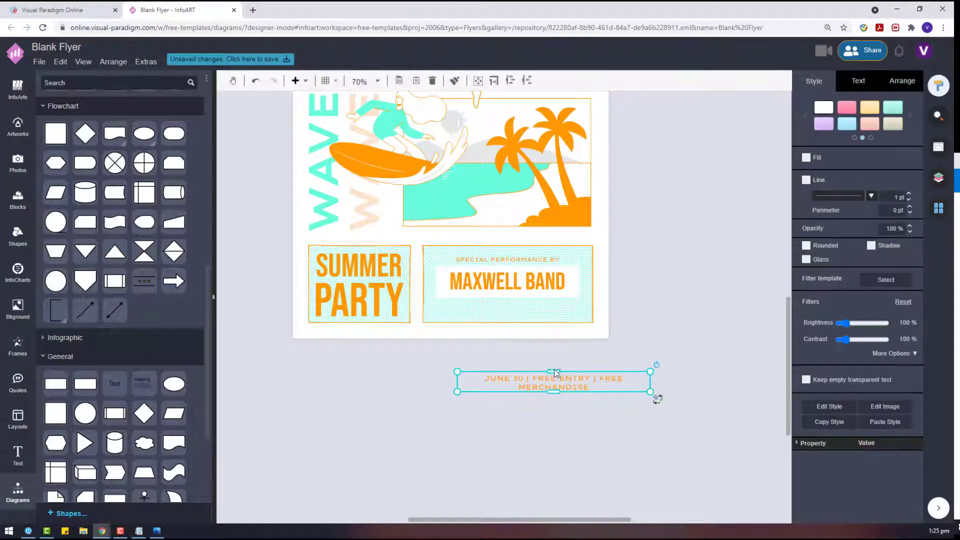
Step: Move the "JUNE 30 | FREE ENTRY | FREE MERCHANDISE" text beneath "MAXWELL BAND" and adjust its font size to fit one line
left_click_drag(552, 374, 541, 304)
left_click(861, 82)
left_click(909, 152)
left_click(909, 152)
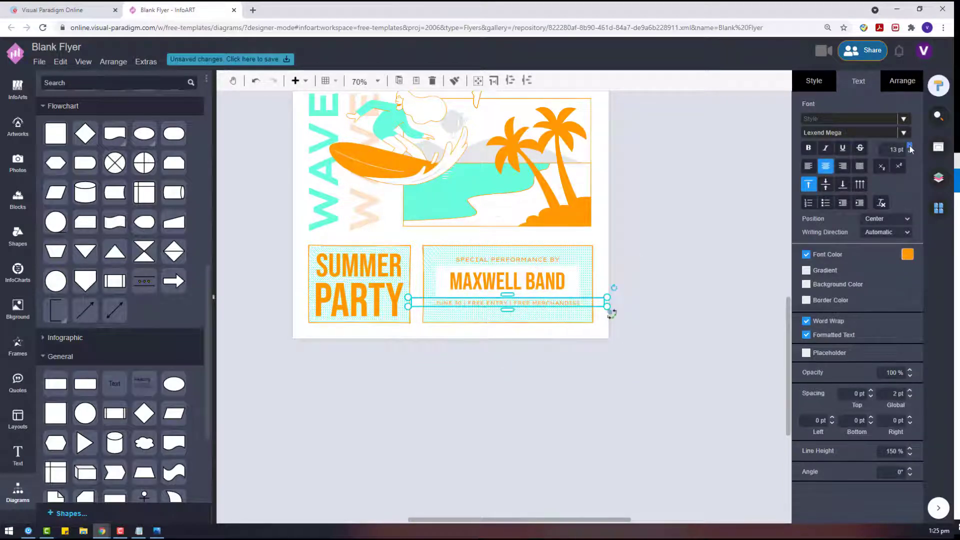
left_click(909, 146)
left_click(664, 356)
Step: Make the "SPECIAL PERFORMANCE BY" text bold and nudge it slightly up within its block
left_click(509, 257)
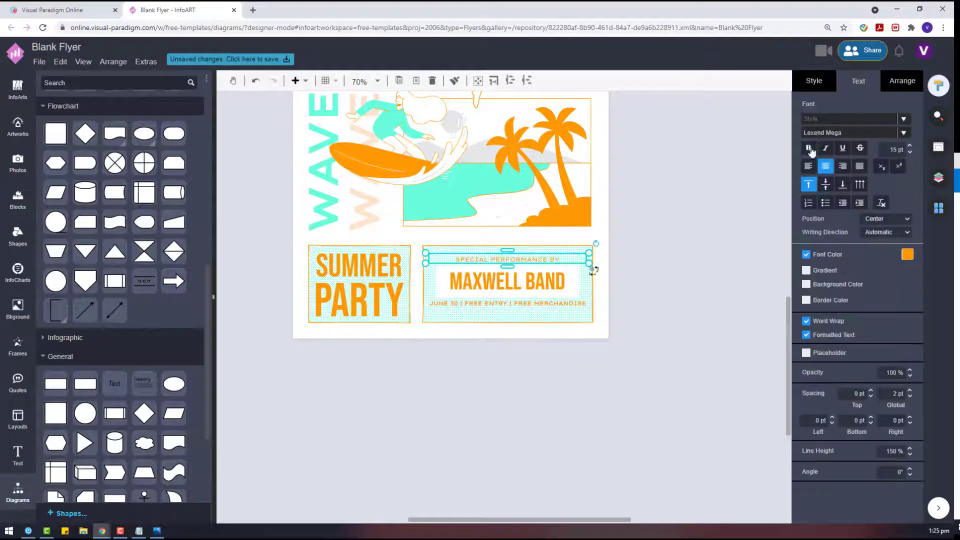
left_click(649, 310)
left_click_drag(529, 258, 528, 256)
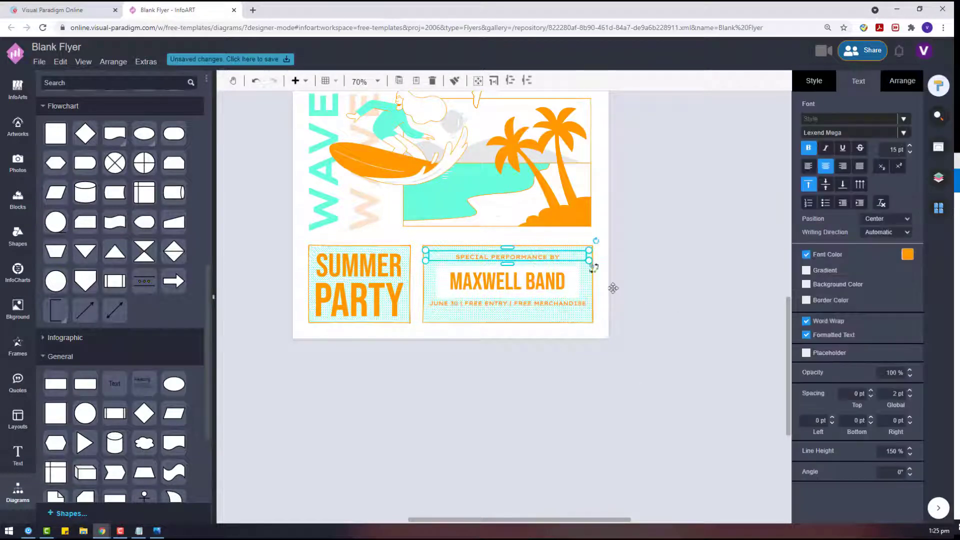
left_click(613, 288)
left_click(503, 257)
left_click(625, 299)
Step: Make the "JUNE 30 | FREE ENTRY | FREE MERCHANDISE" line smaller beneath the band name and select the "MAXWELL BAND" text
left_click(534, 301)
left_click(687, 326)
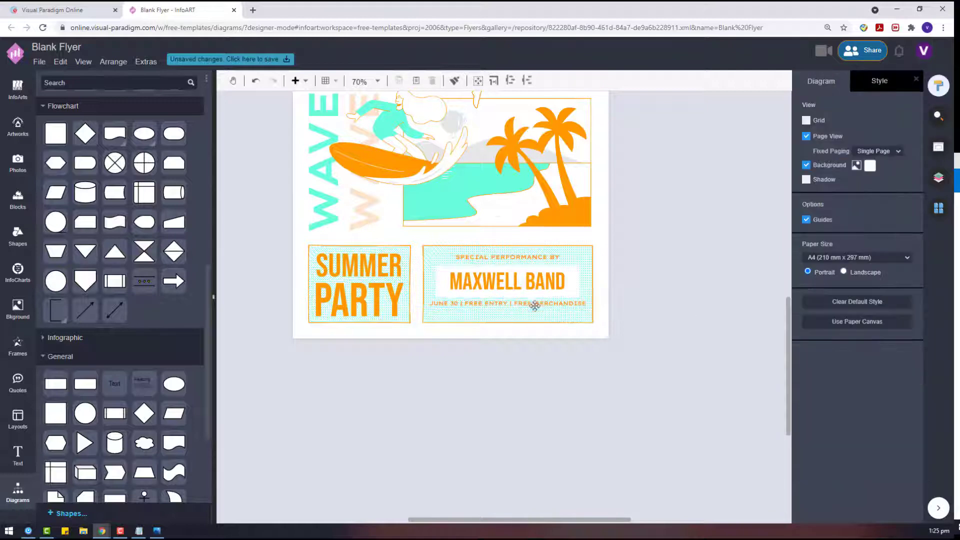
left_click(534, 304)
left_click(645, 329)
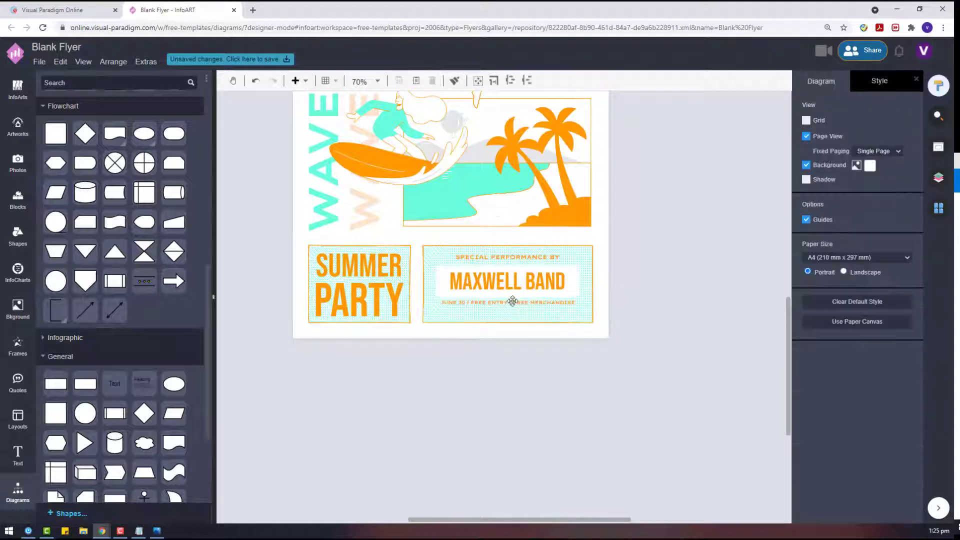
left_click(509, 303)
scroll(509, 314, "up", 2)
left_click(522, 281)
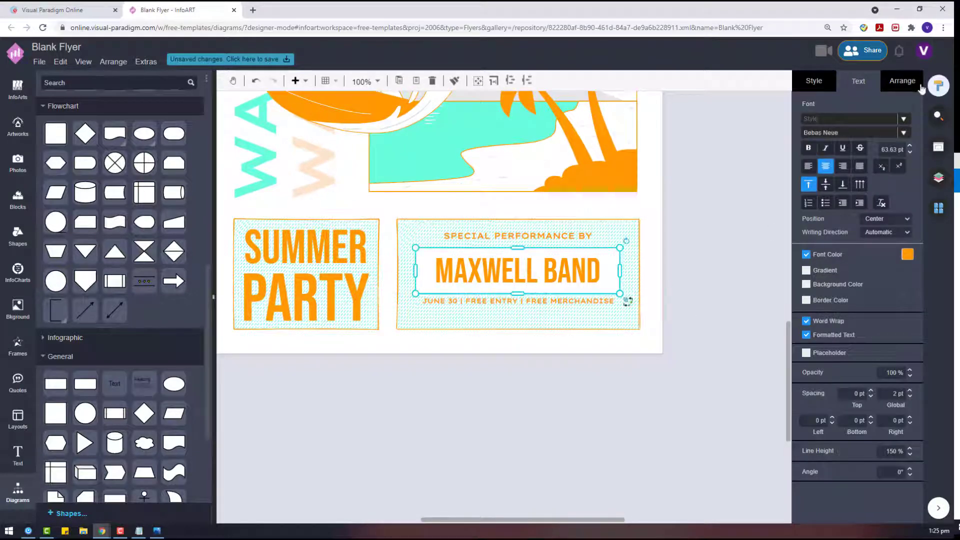
Step: Duplicate the "SPECIAL PERFORMANCE BY" text and place the copy below the page
left_click(904, 81)
left_click(659, 315)
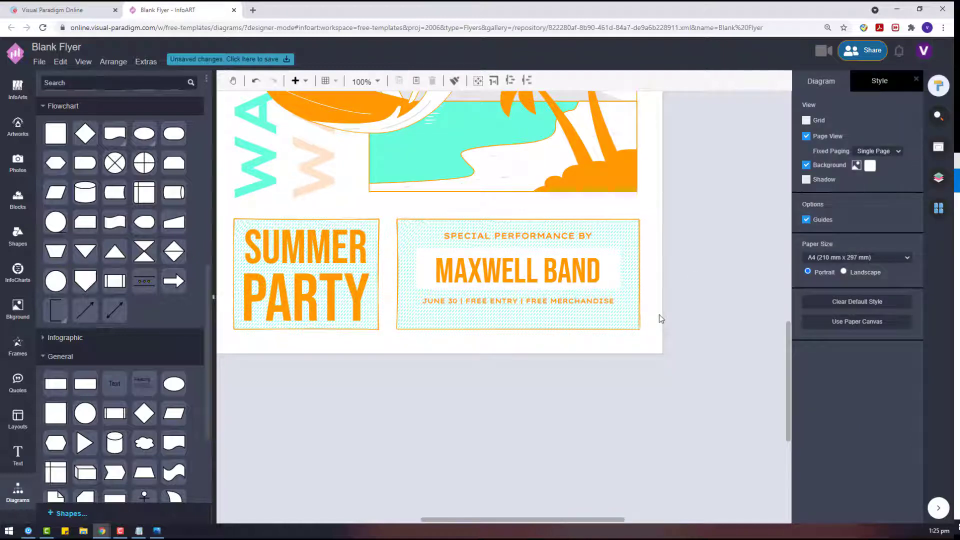
left_click(515, 238)
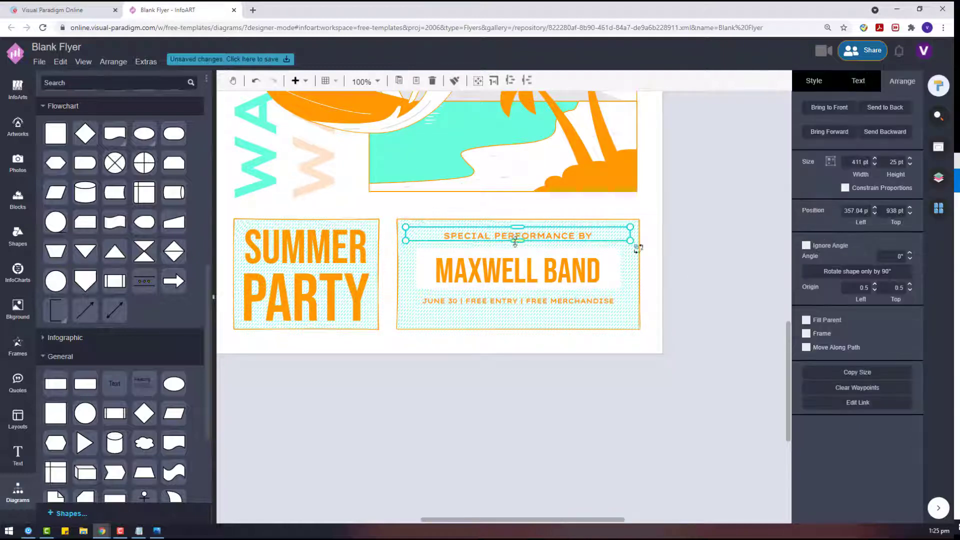
left_click(701, 320)
left_click(556, 240)
left_click_drag(598, 255, 661, 437)
Step: Duplicate the "MAXWELL BAND" text below the page, change the copy to "SIGN UP" and scale it down
left_click(529, 265)
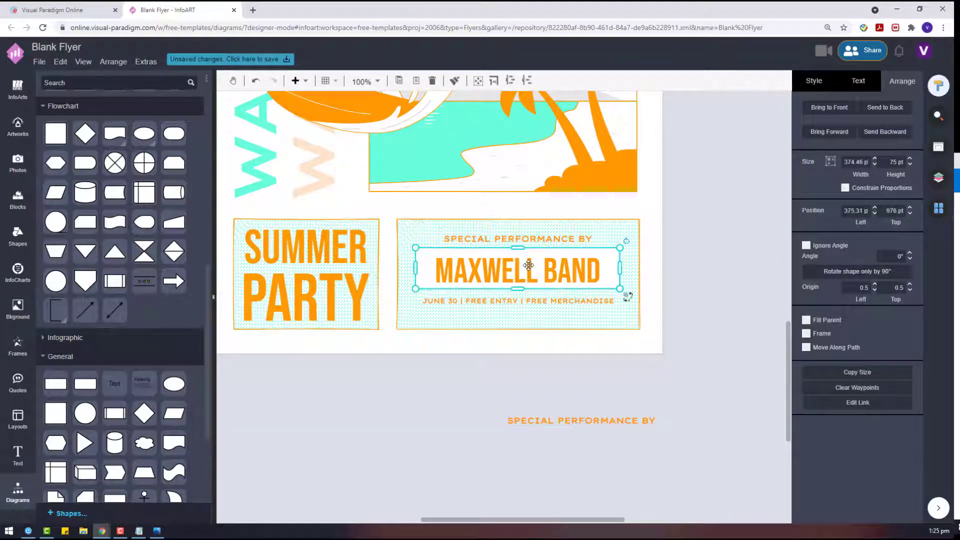
key("ctrl+c")
key("ctrl+v")
double_click(550, 389)
type("SIGN UP")
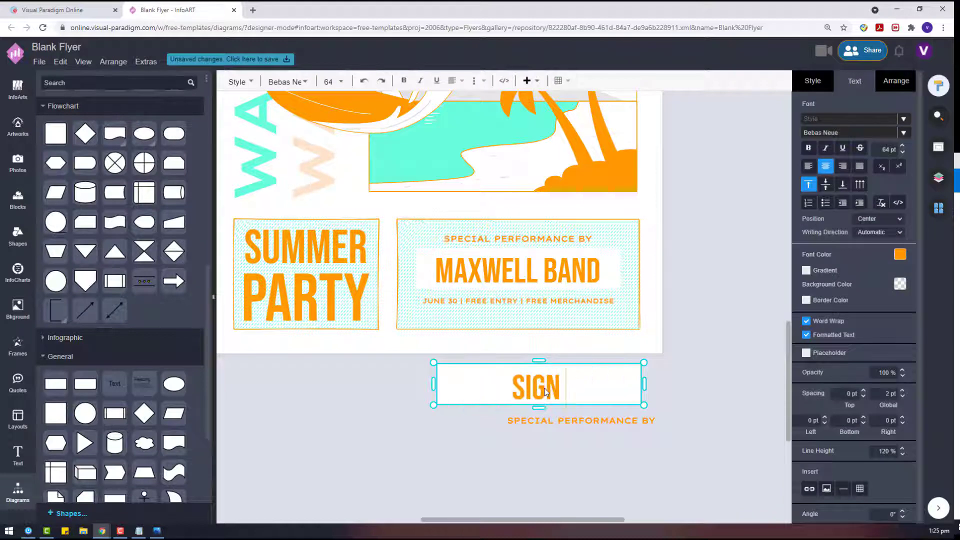
left_click(610, 389)
left_click_drag(643, 363, 538, 424)
double_click(488, 422)
left_click(487, 423)
type(": ")
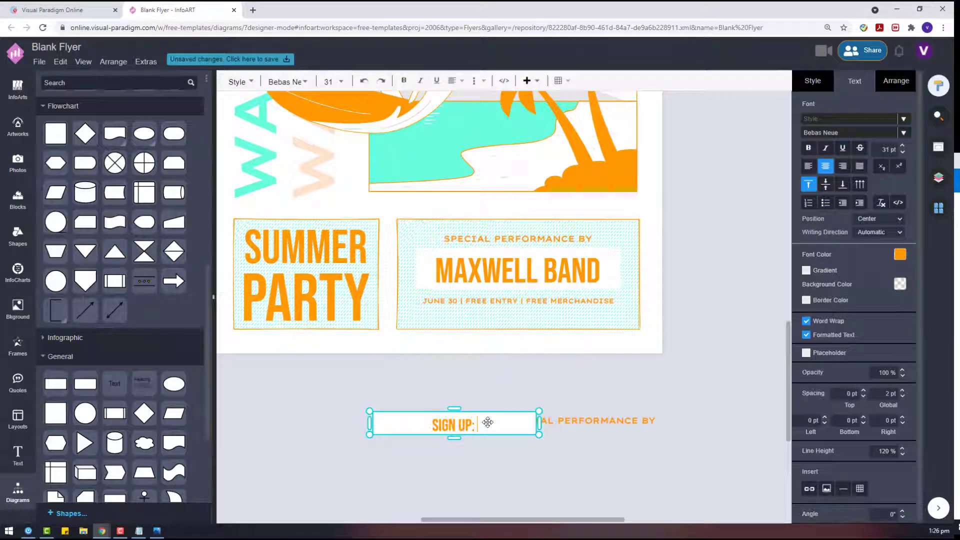
type("WWW.SEAWA")
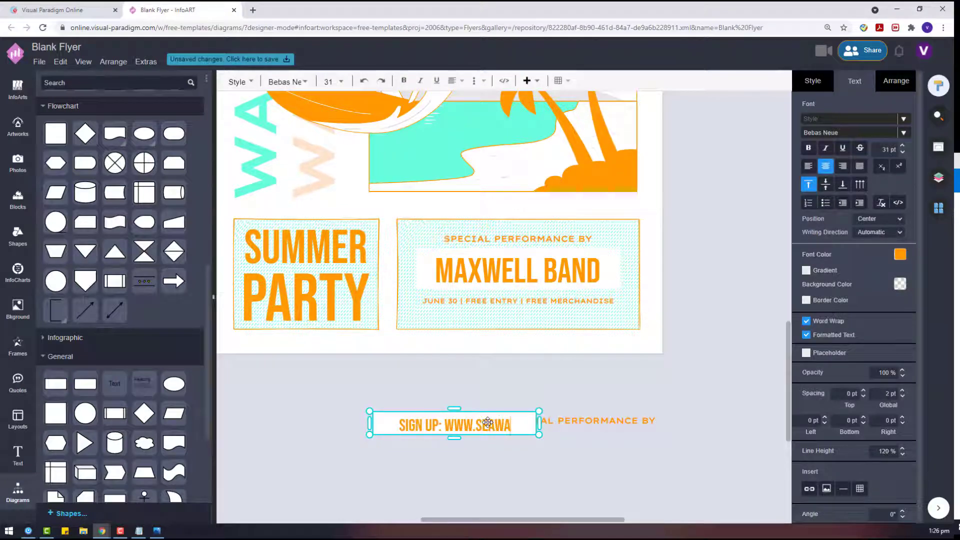
type("VES.COM")
Step: Move the three text lines in the special-performance block slightly up and place the sign-up line beneath them
left_click(595, 418)
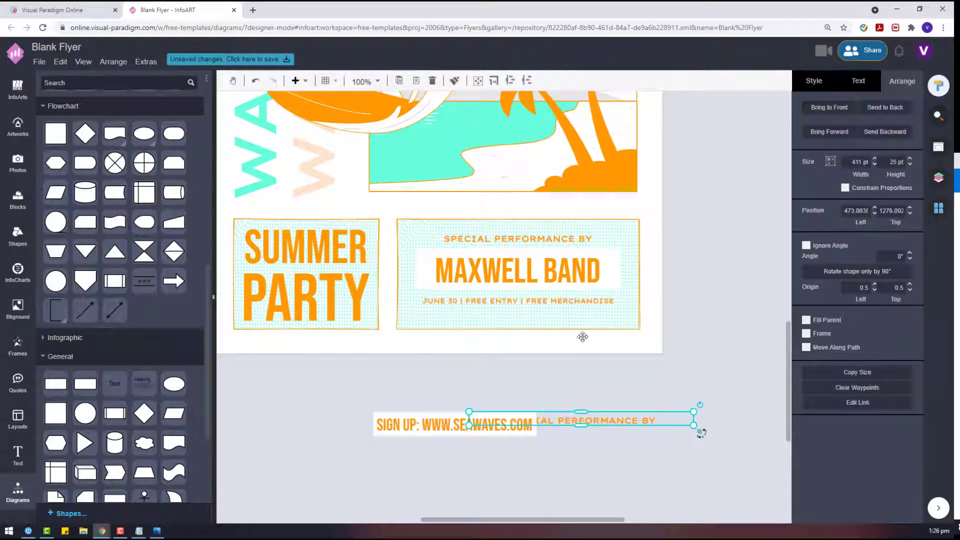
left_click_drag(595, 417, 525, 234)
left_click_drag(521, 270, 520, 262)
left_click_drag(521, 302, 523, 289)
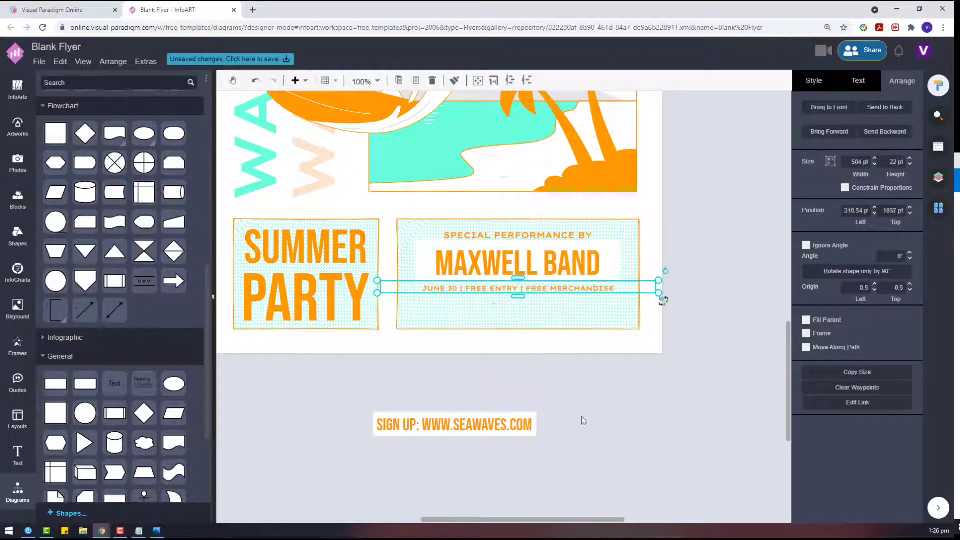
left_click_drag(500, 424, 564, 310)
Step: Shift the special-performance block with its performance, band name and sign-up texts slightly toward the "SUMMER PARTY" block
left_click_drag(708, 399, 408, 229)
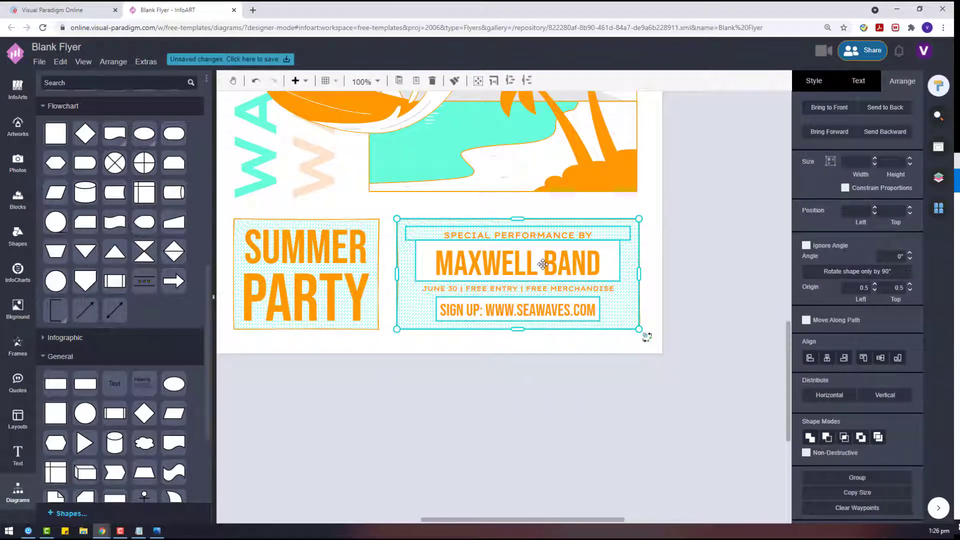
left_click_drag(543, 264, 548, 264)
left_click(624, 386)
left_click(494, 225)
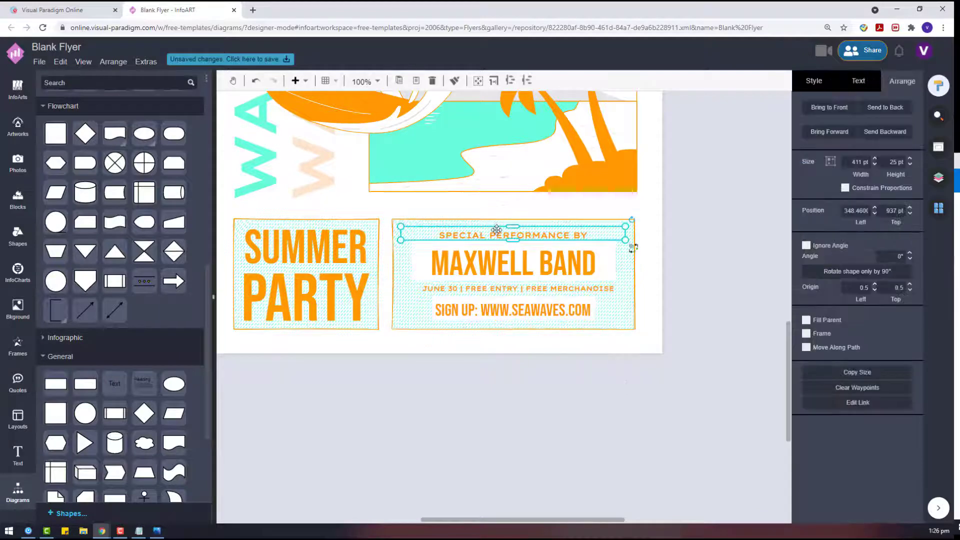
left_click(521, 258)
left_click(541, 234)
left_click(669, 396)
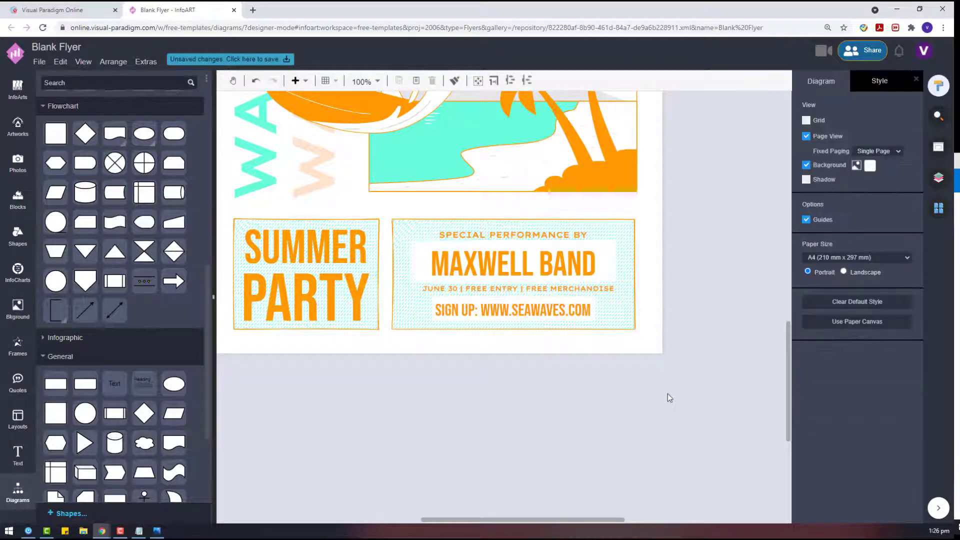
Step: Examine the whole flyer and its lower text blocks for layout and balance
scroll(498, 359, "down", 4)
scroll(331, 304, "up", 3)
scroll(331, 304, "down", 1)
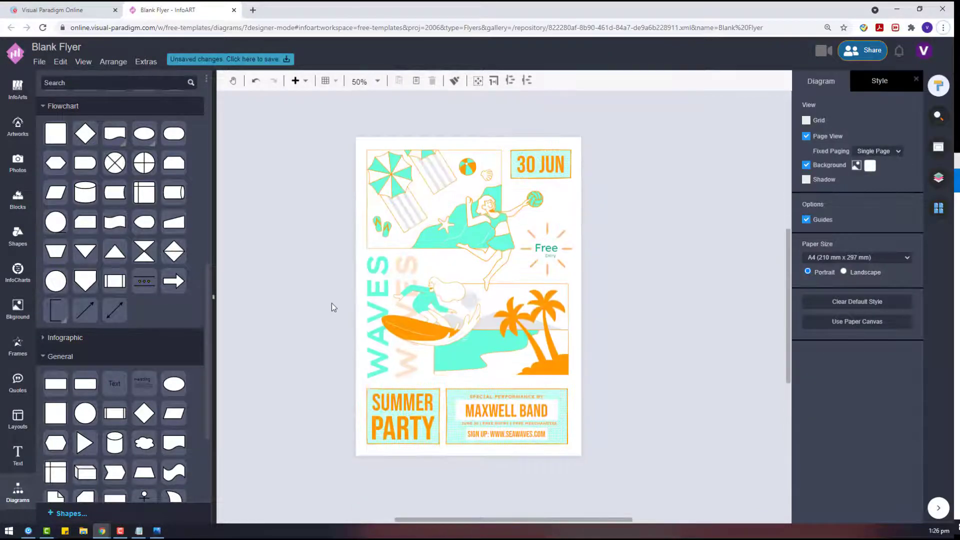
scroll(333, 304, "down", 2)
scroll(390, 385, "up", 2)
scroll(394, 389, "up", 2)
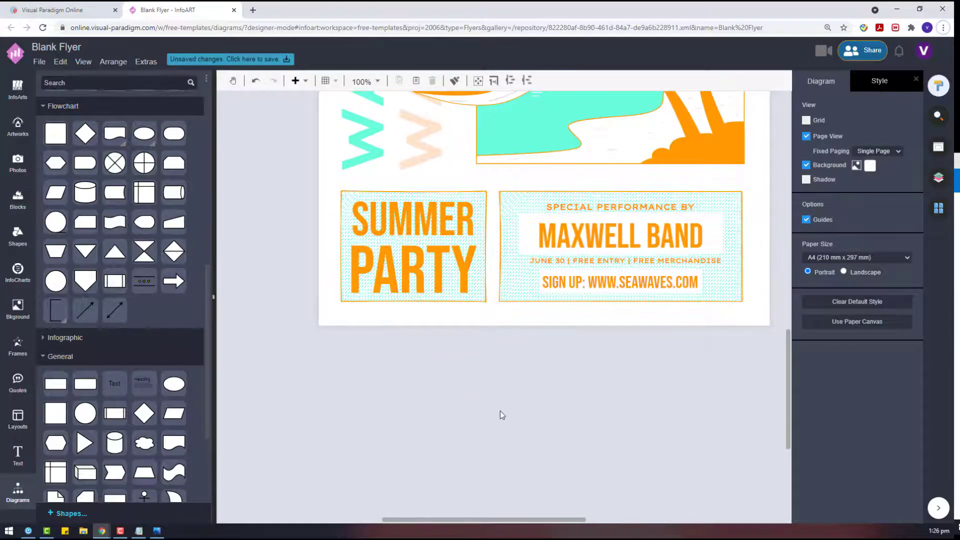
scroll(501, 410, "up", 9)
scroll(526, 377, "down", 3)
scroll(527, 376, "down", 3)
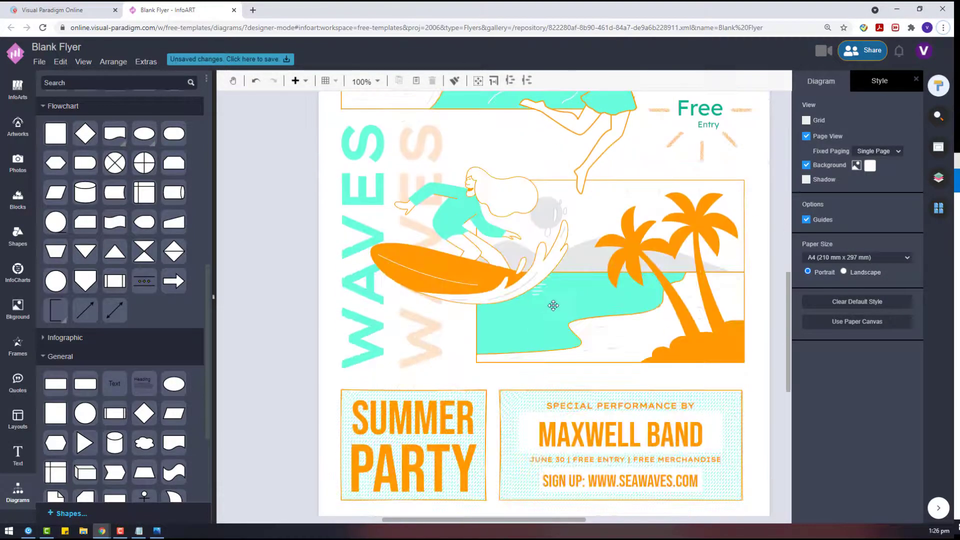
scroll(544, 346, "down", 2)
scroll(615, 413, "up", 2)
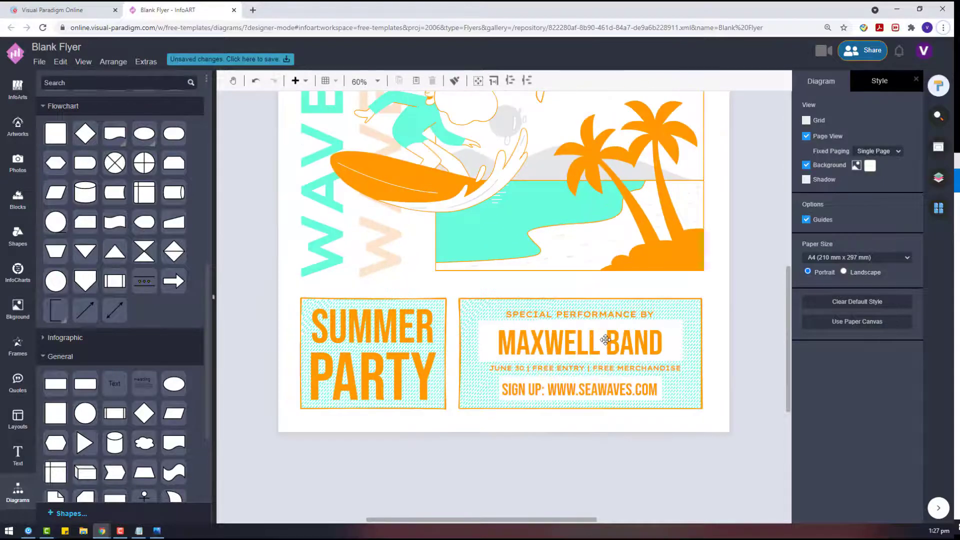
Step: Fill the "MAXWELL BAND" text box with orange and set its font color to white
left_click(622, 331)
left_click(819, 81)
left_click(908, 158)
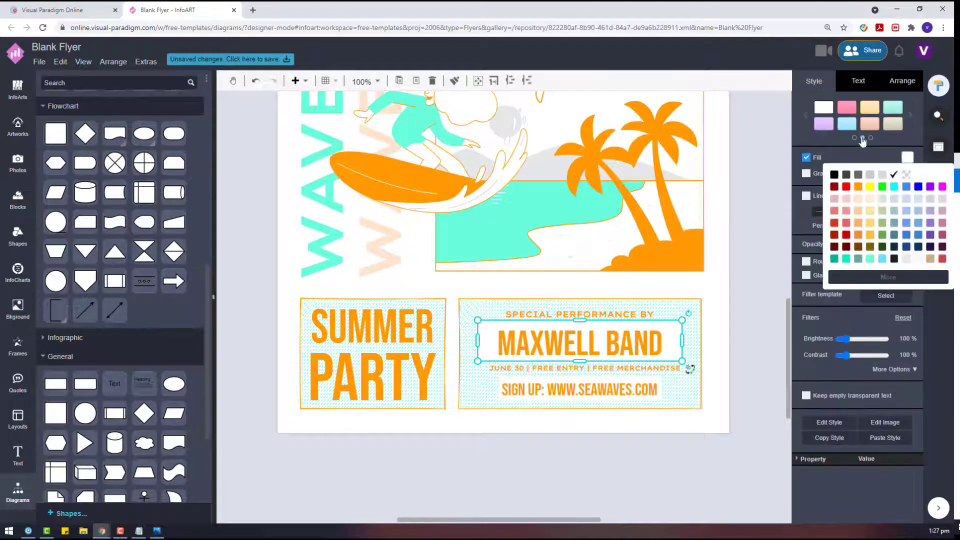
left_click(858, 187)
left_click(858, 81)
left_click(906, 254)
left_click(894, 273)
left_click(730, 308)
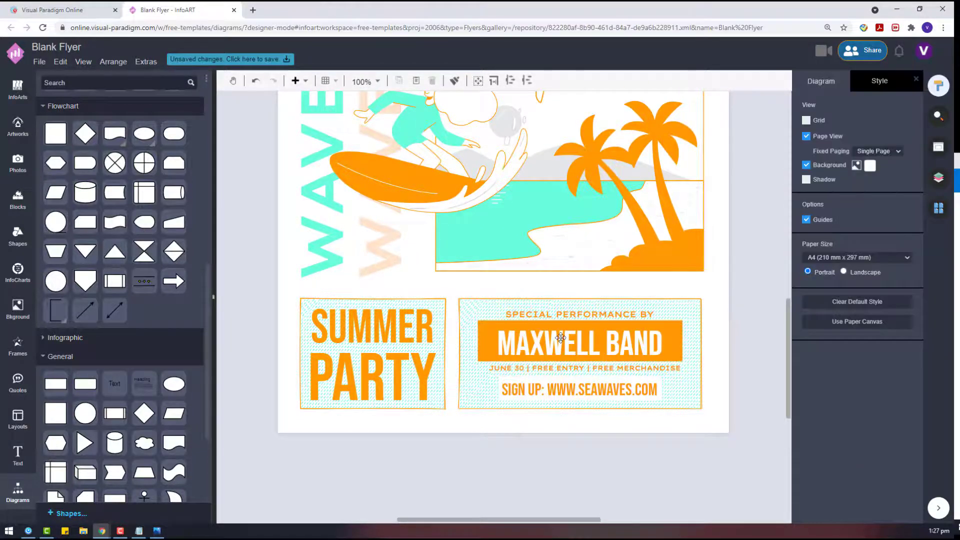
Step: Trim the top of the orange "MAXWELL BAND" box slightly and stretch it across the block's full width
left_click(560, 338)
left_click_drag(579, 320, 580, 322)
left_click_drag(682, 341, 701, 342)
left_click_drag(478, 342, 458, 340)
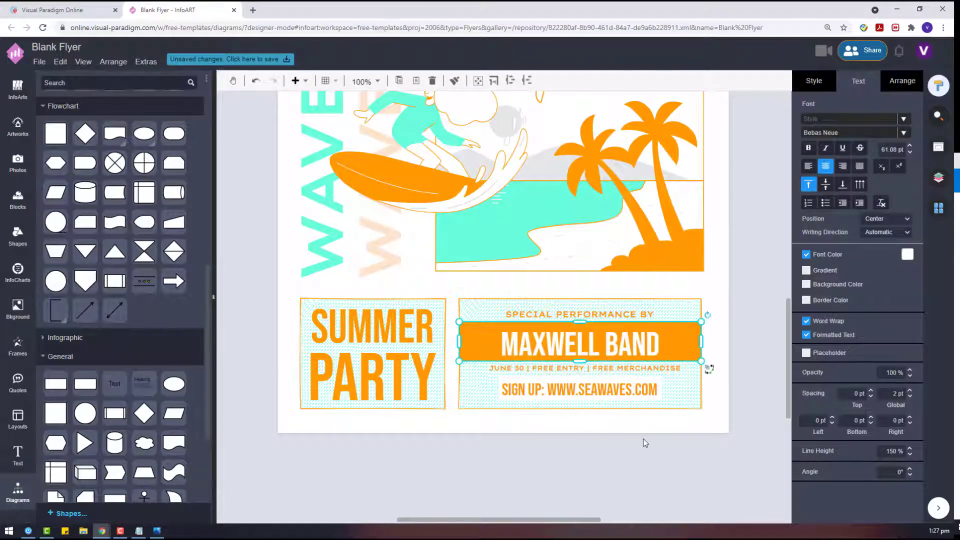
left_click(582, 307)
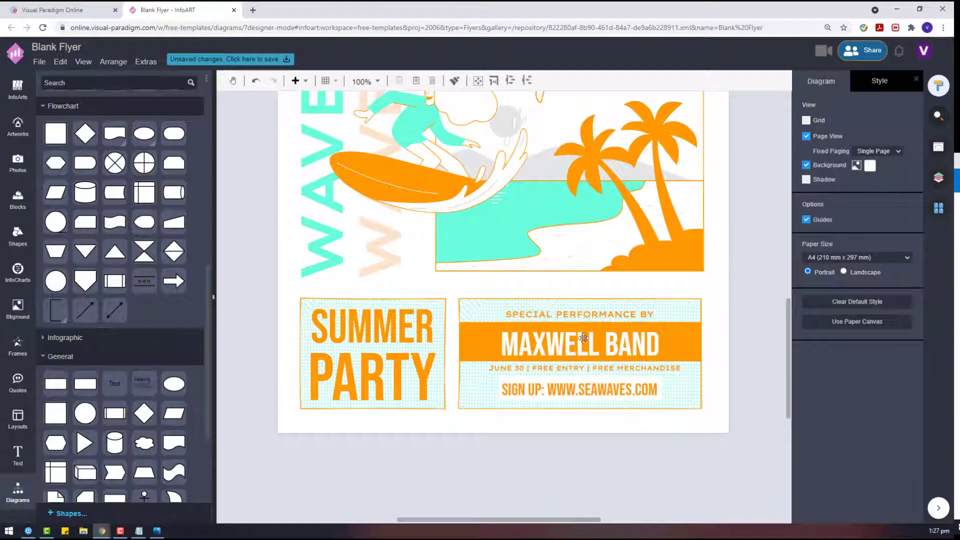
left_click(611, 388)
left_click(814, 80)
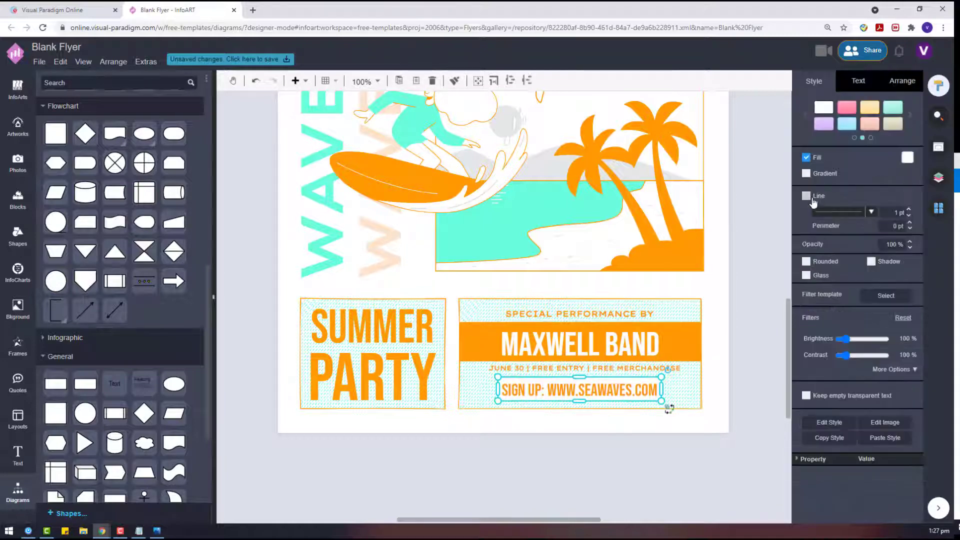
left_click(907, 196)
left_click(637, 407)
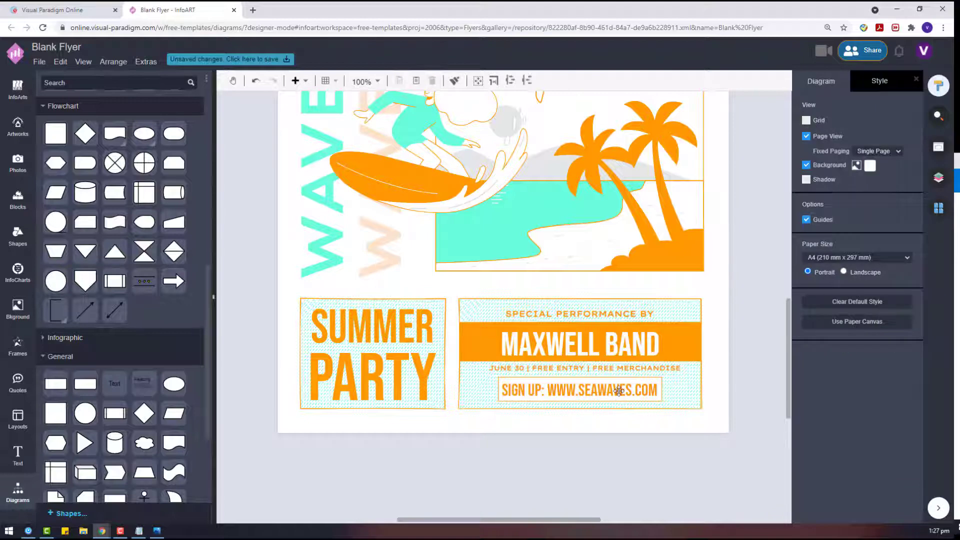
left_click(619, 391)
left_click(692, 445)
Step: Try a pale green in place of the light grey in the palm beach illustration
scroll(591, 402, "up", 2)
scroll(590, 402, "down", 5)
scroll(627, 362, "up", 3)
left_click(619, 353)
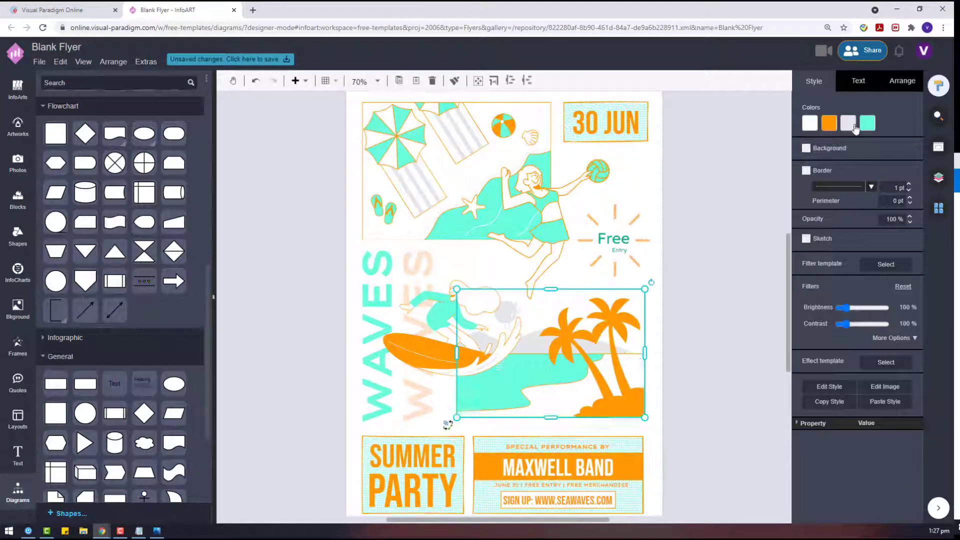
left_click(856, 125)
left_click(714, 327)
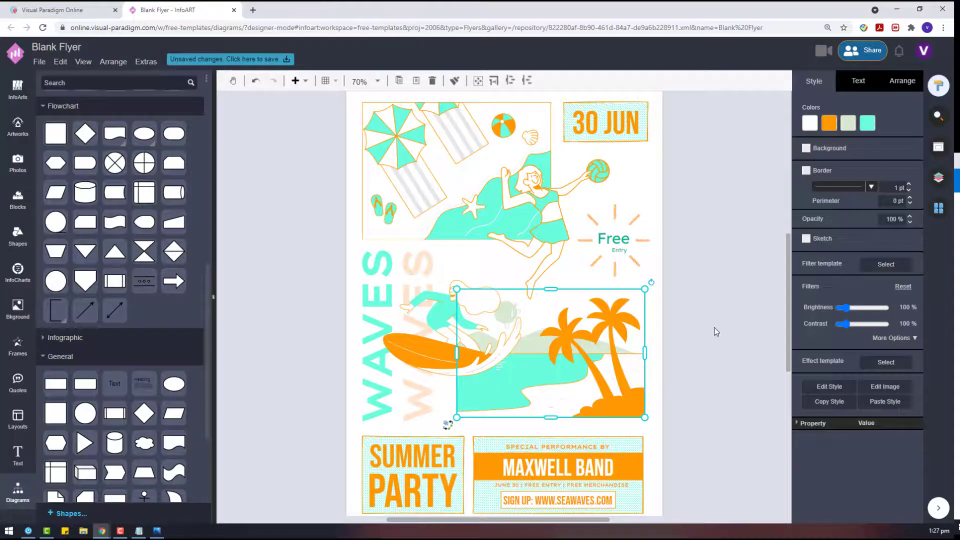
left_click(596, 338)
left_click(652, 332)
Step: Try a light grey page background for the whole flyer
left_click(870, 164)
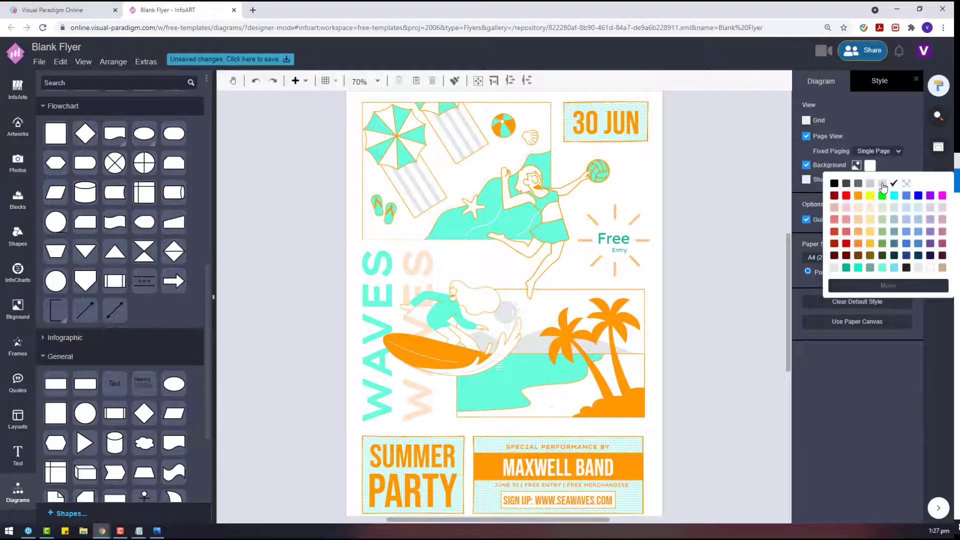
left_click(879, 182)
scroll(715, 361, "down", 3)
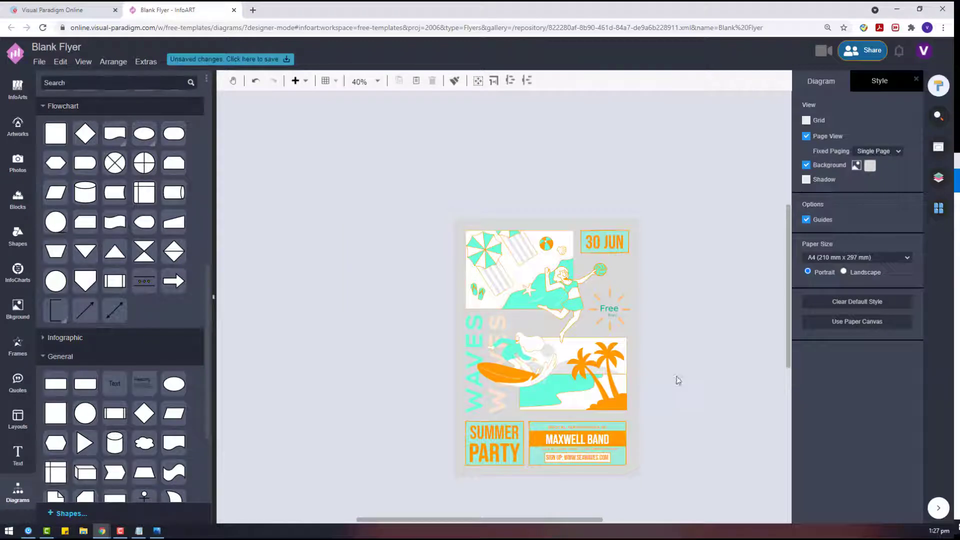
Step: Rename the flyer as "Summer Beach Party Promote Flyer" and save it to VP Online
left_click(56, 47)
type("Summer")
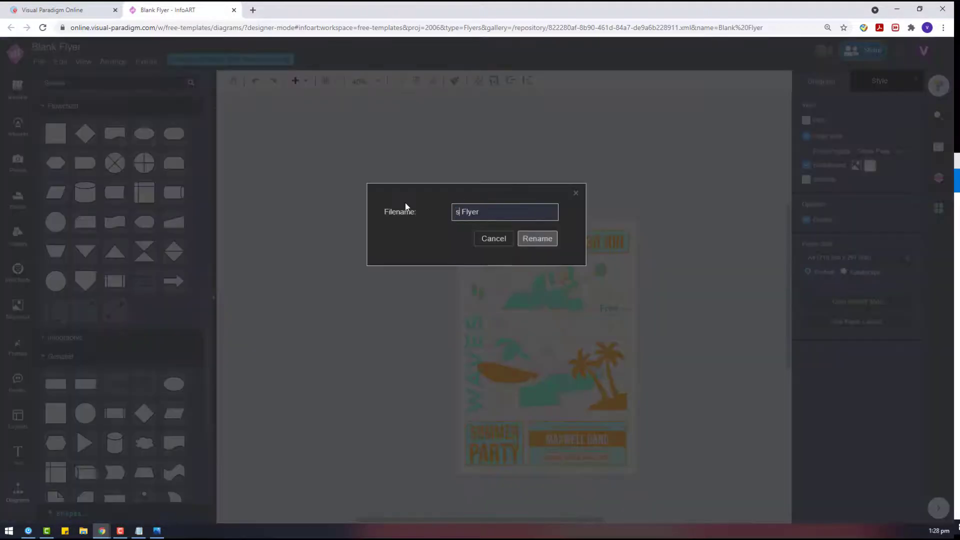
type(" Beach Party Pr")
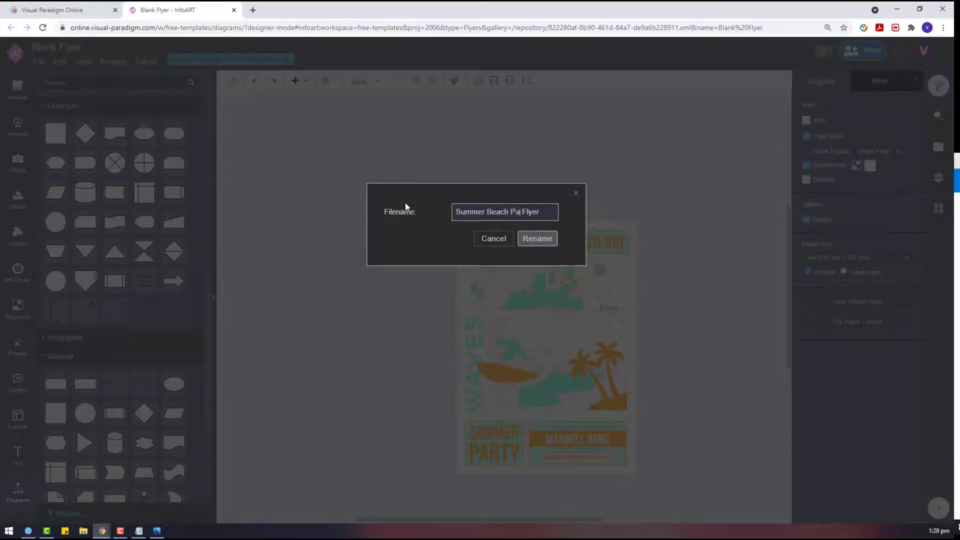
type("omote")
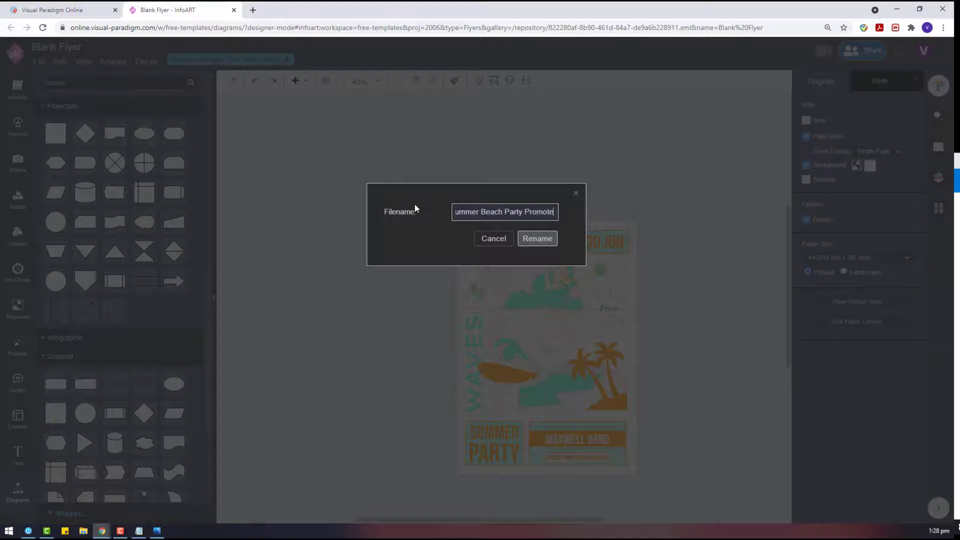
left_click(545, 240)
left_click(64, 155)
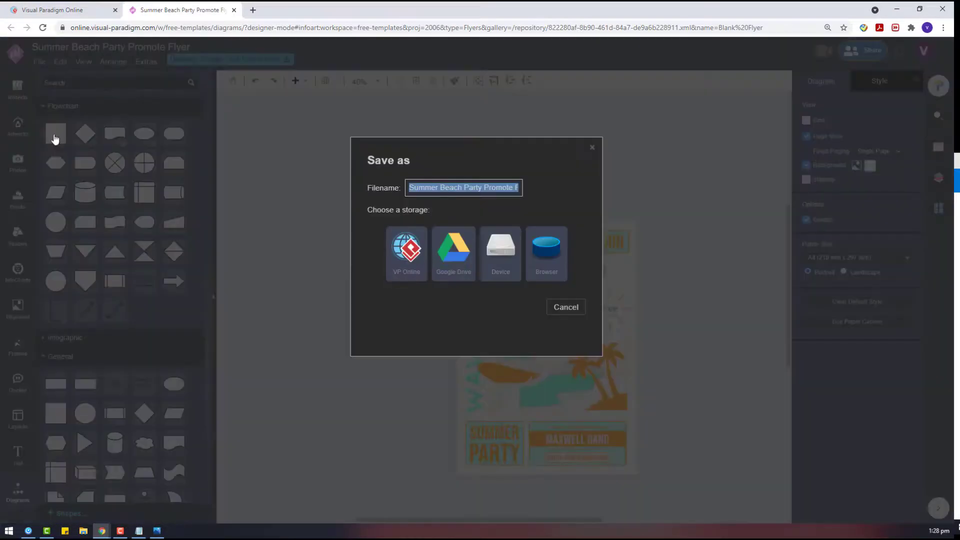
left_click(391, 255)
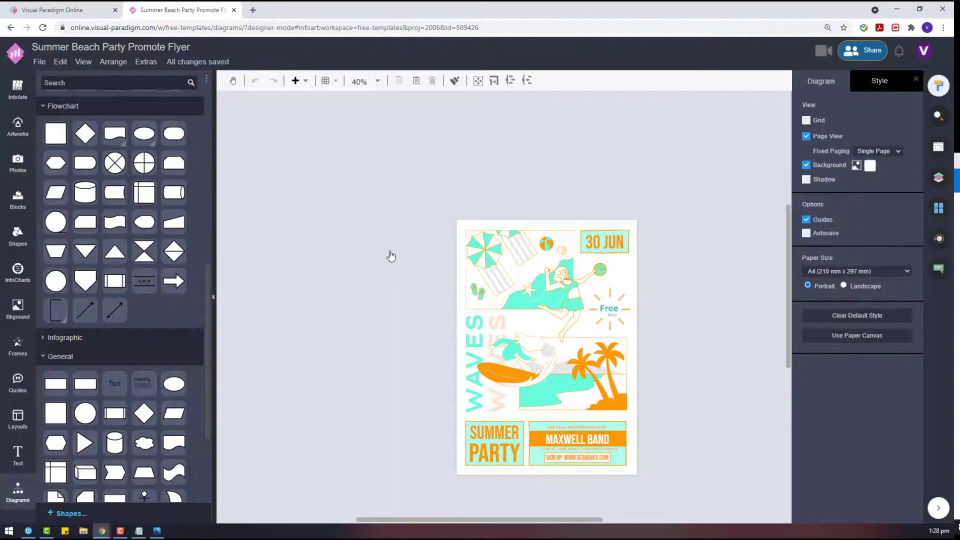
Step: Export the flyer as a downloaded JPG image at 100% zoom and open the exported file
left_click(39, 61)
mouse_move(150, 245)
left_click(199, 263)
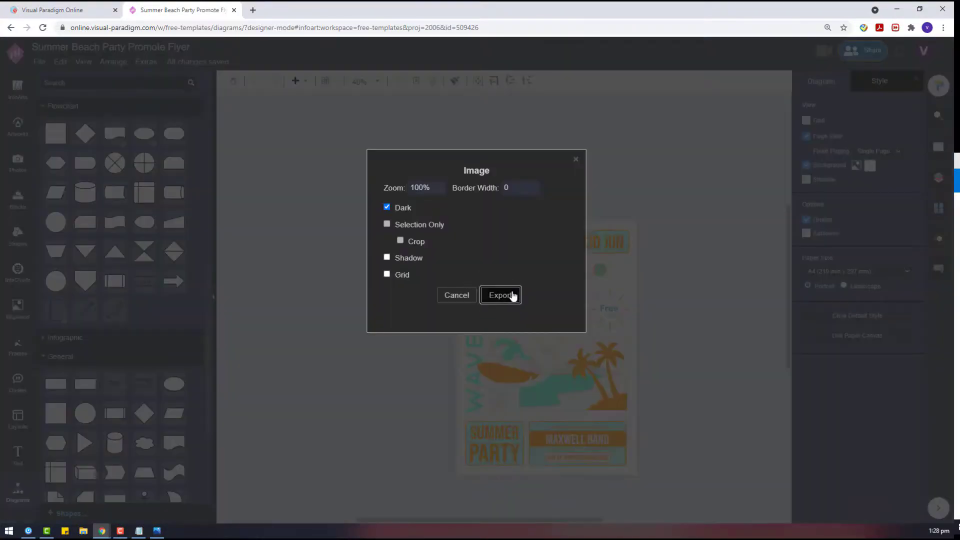
left_click(507, 295)
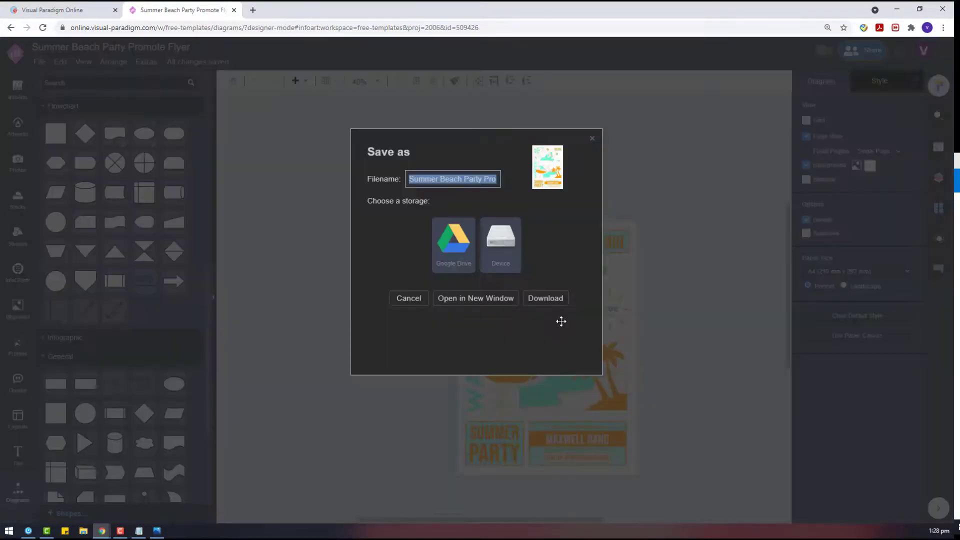
left_click(548, 299)
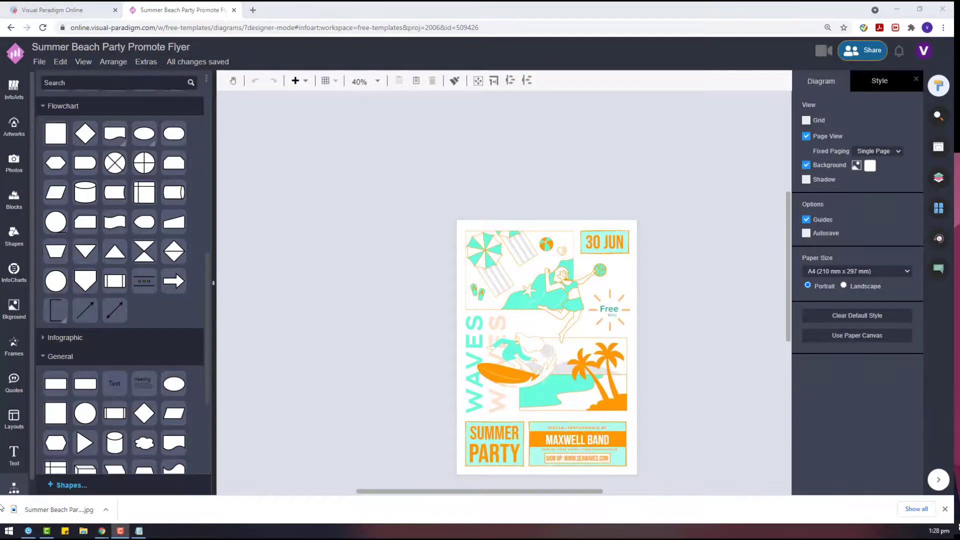
left_click(45, 508)
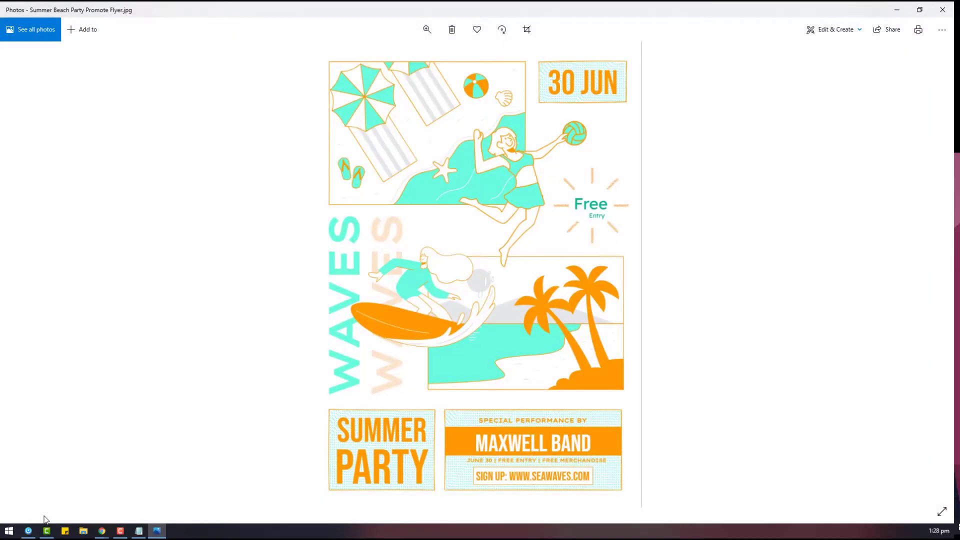